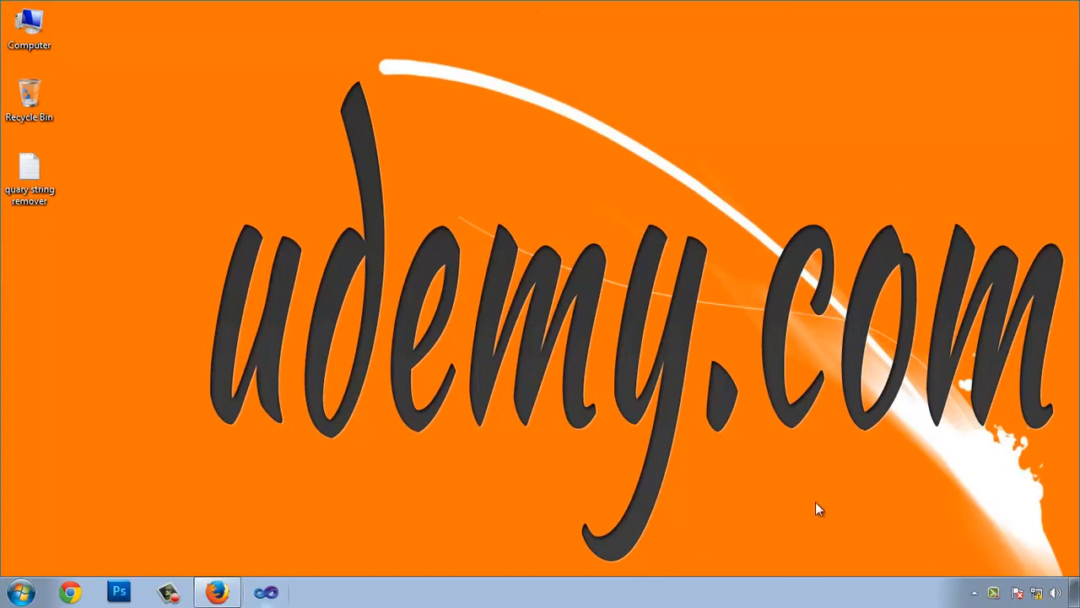
- Switch to Firefox and search Google for "w3 total cache" in a new tab
{"action": "left_click", "coordinate": [218, 592]}
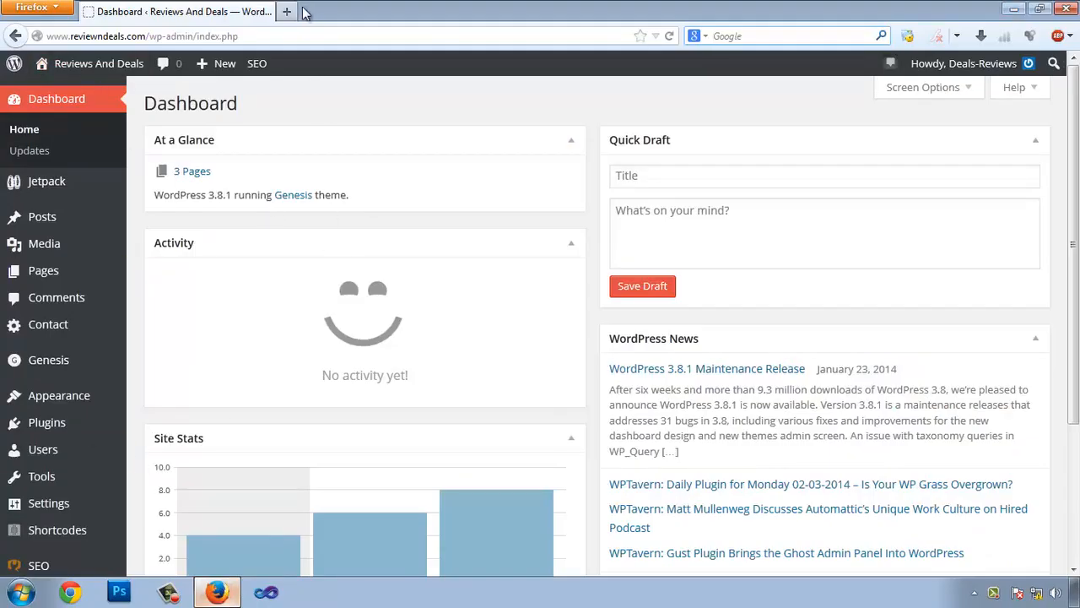
{"action": "key", "text": "ctrl+t"}
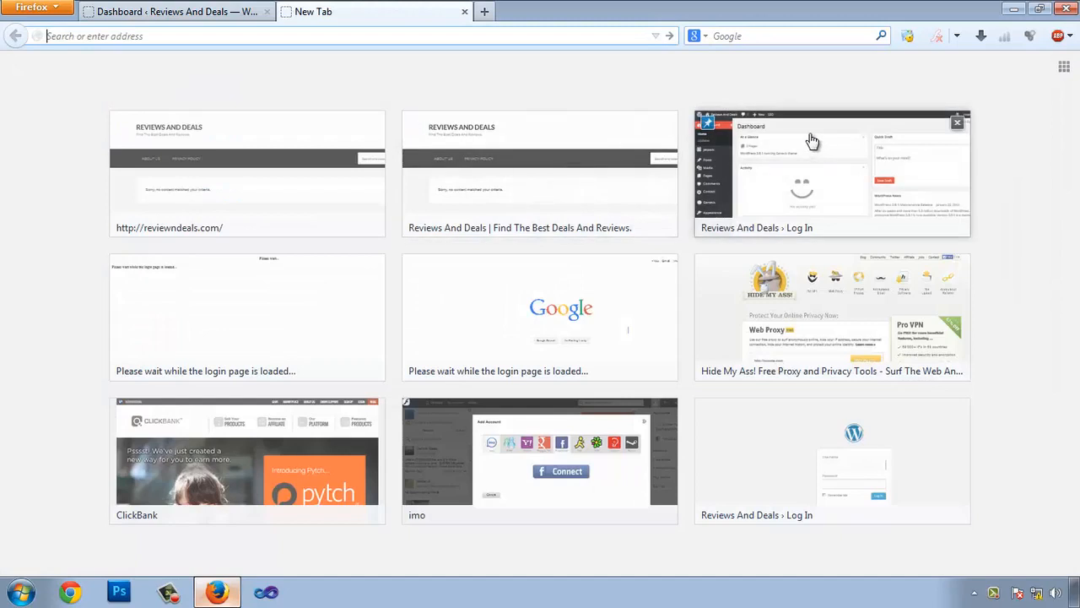
{"action": "left_click", "coordinate": [773, 36]}
{"action": "type", "text": "w3 total"}
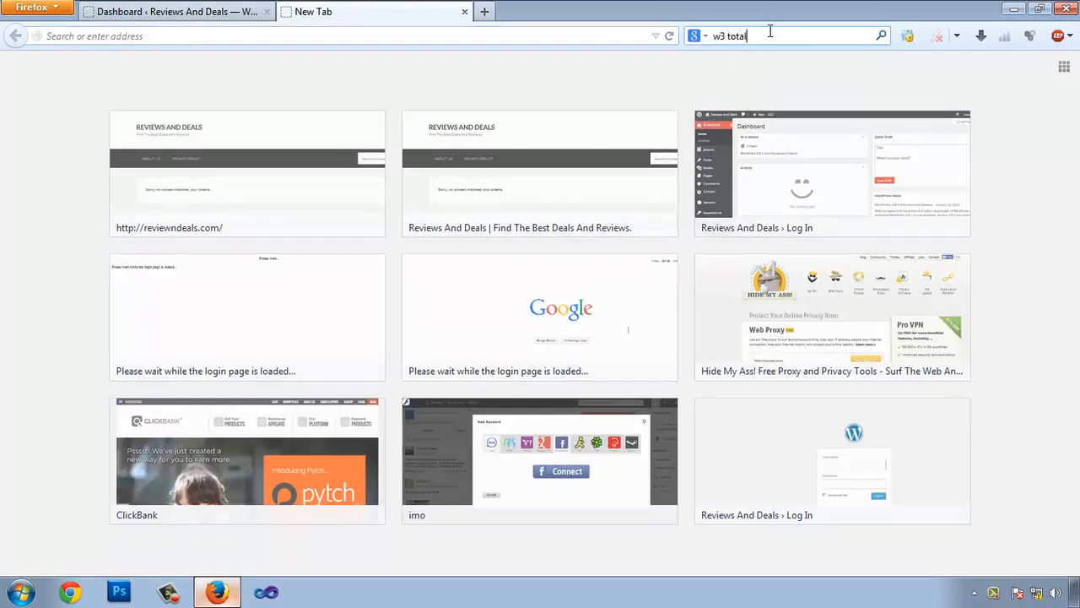
{"action": "type", "text": " cache"}
{"action": "key", "text": "Return"}
- Search Google for "wp super cache" in another new tab
{"action": "key", "text": "ctrl+t"}
{"action": "left_click", "coordinate": [771, 35]}
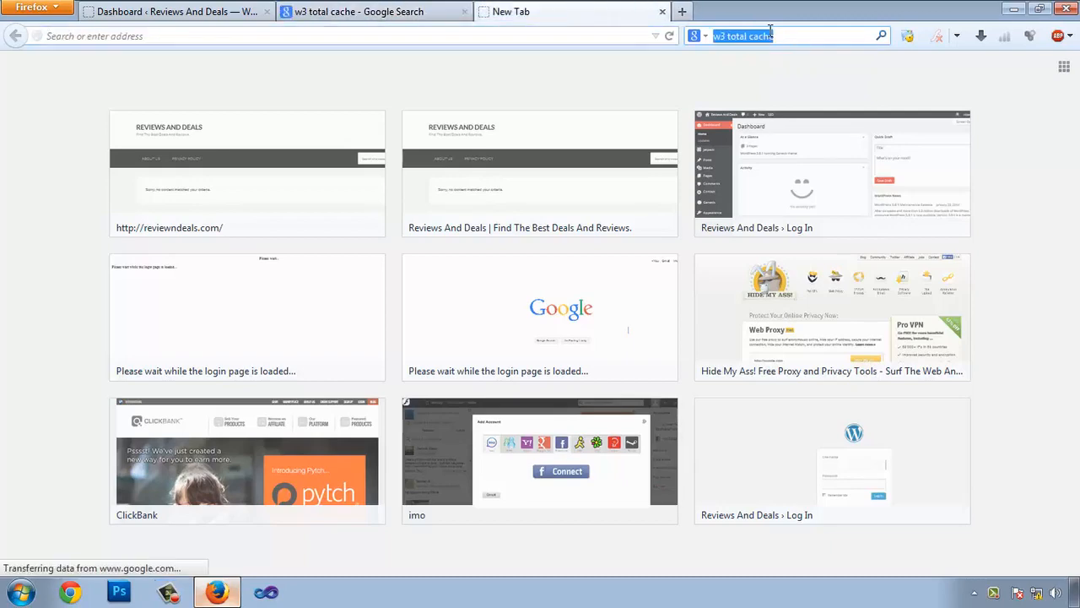
{"action": "type", "text": "wp"}
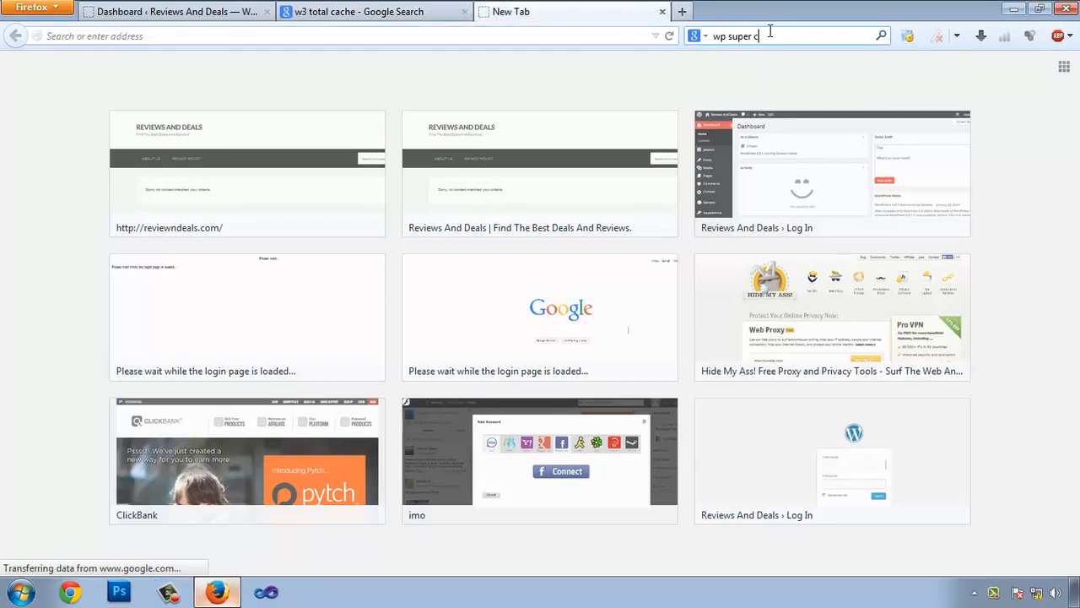
{"action": "key", "text": "Return"}
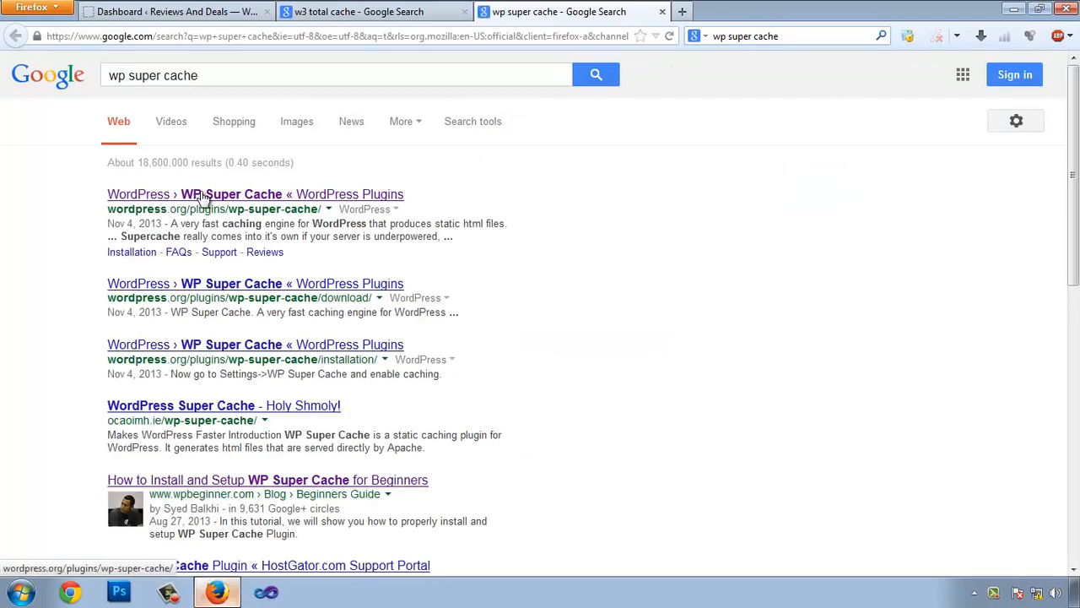
- Open the WordPress.org plugin pages for WP Super Cache and W3 Total Cache from their search results
{"action": "left_click", "coordinate": [211, 196]}
{"action": "left_click", "coordinate": [351, 17]}
{"action": "left_click", "coordinate": [272, 196]}
{"action": "left_click", "coordinate": [601, 12]}
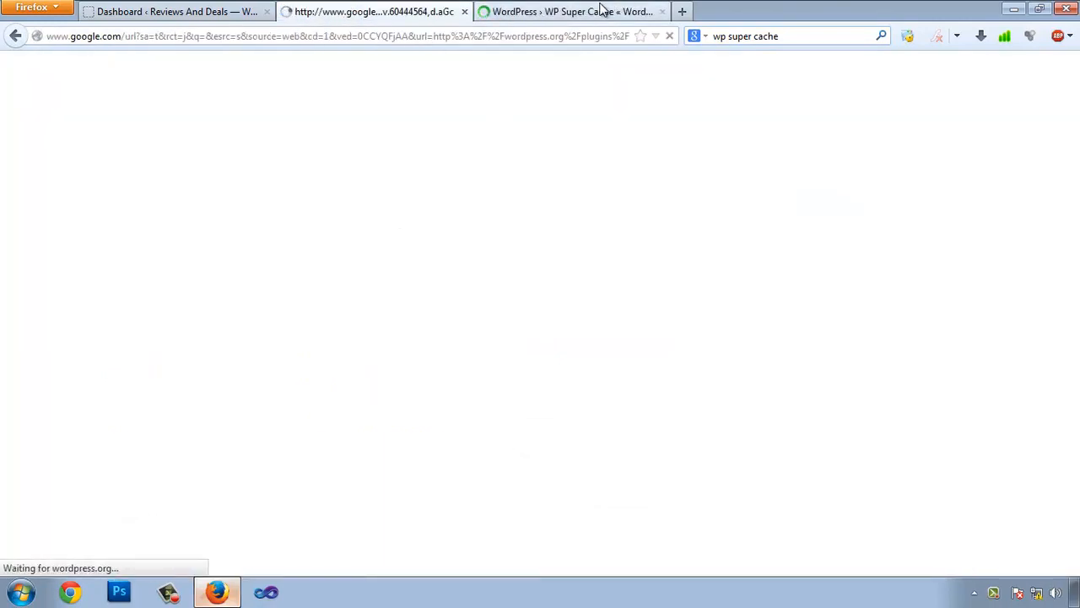
- Review the WP Super Cache description and ratings on its WordPress.org plugin page
{"action": "left_click_drag", "start_coordinate": [310, 229], "coordinate": [398, 239]}
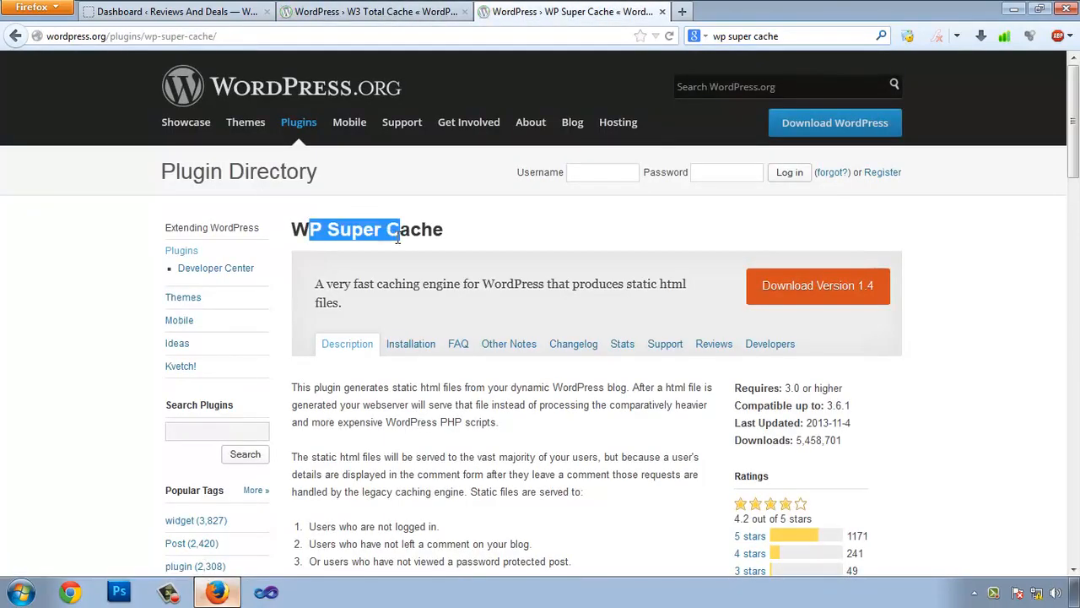
{"action": "scroll", "coordinate": [663, 203], "scroll_direction": "down", "scroll_amount": 7}
{"action": "scroll", "coordinate": [663, 203], "scroll_direction": "up", "scroll_amount": 3}
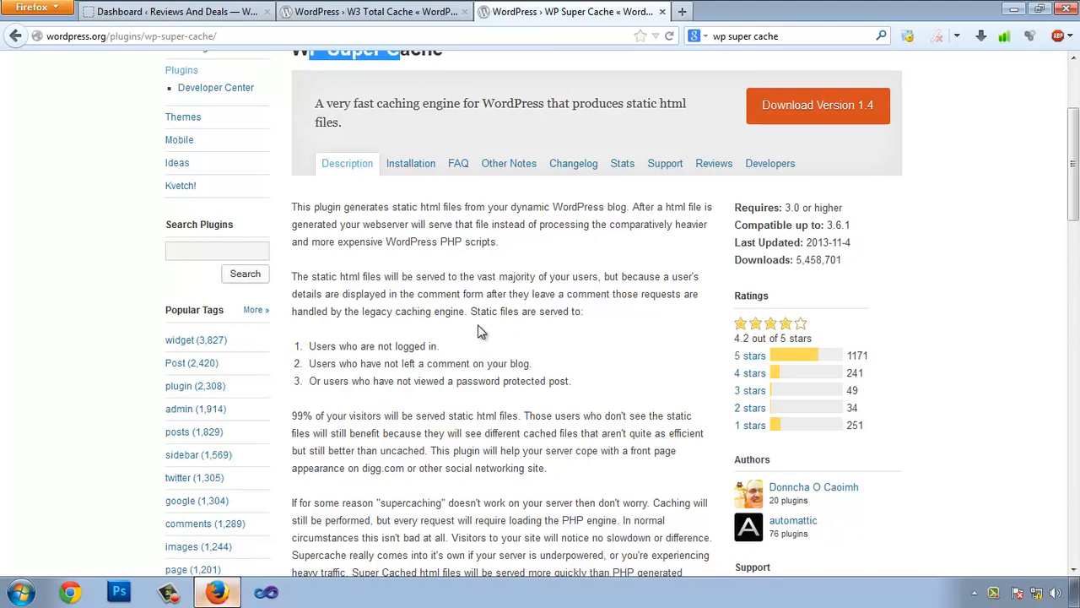
{"action": "scroll", "coordinate": [596, 435], "scroll_direction": "down", "scroll_amount": 2}
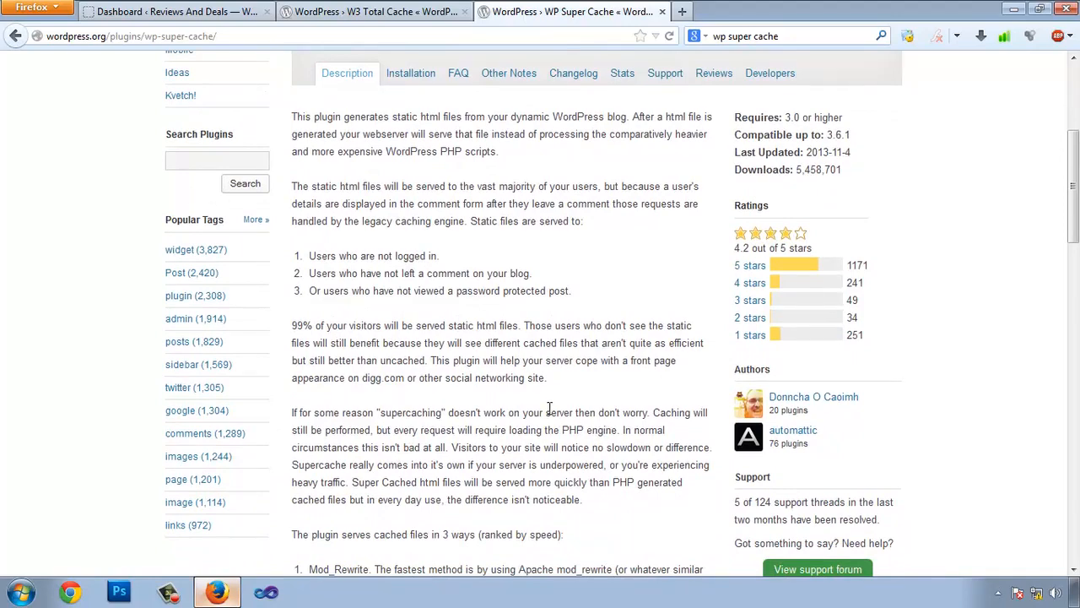
{"action": "scroll", "coordinate": [517, 302], "scroll_direction": "up", "scroll_amount": 6}
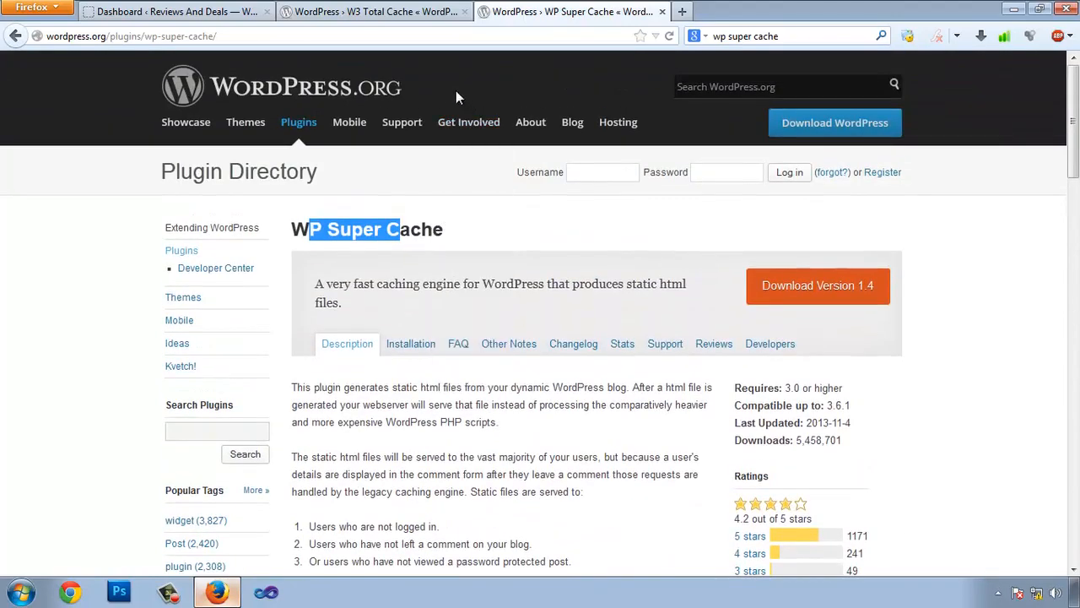
- Review the W3 Total Cache plugin page and compare it with the WP Super Cache page
{"action": "left_click", "coordinate": [388, 14]}
{"action": "left_click_drag", "start_coordinate": [341, 380], "coordinate": [433, 381]}
{"action": "scroll", "coordinate": [928, 332], "scroll_direction": "down", "scroll_amount": 8}
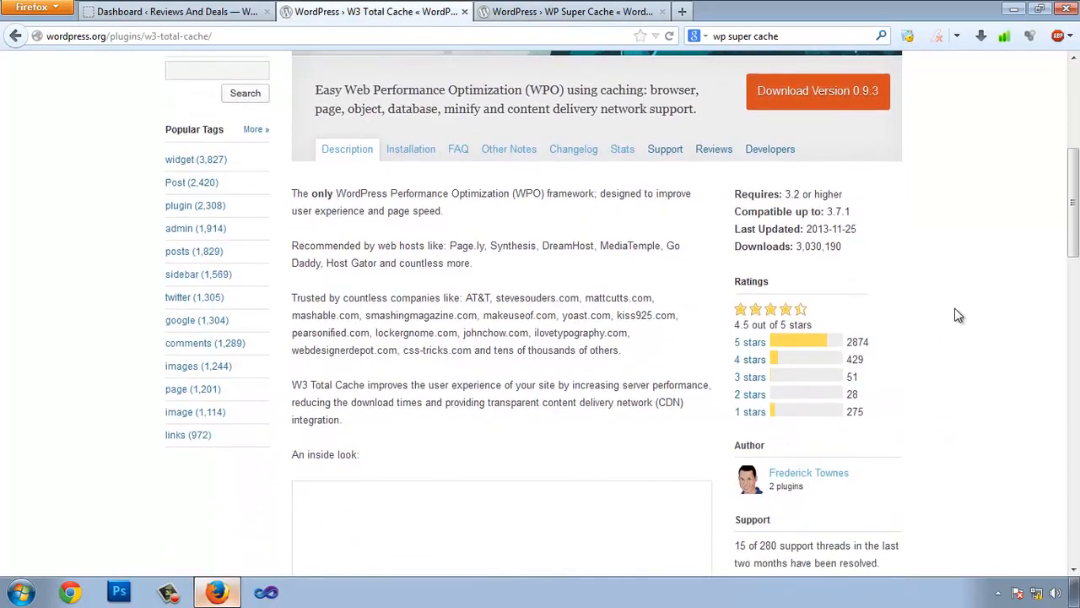
{"action": "scroll", "coordinate": [958, 315], "scroll_direction": "up", "scroll_amount": 6}
{"action": "left_click_drag", "start_coordinate": [335, 287], "coordinate": [468, 284]}
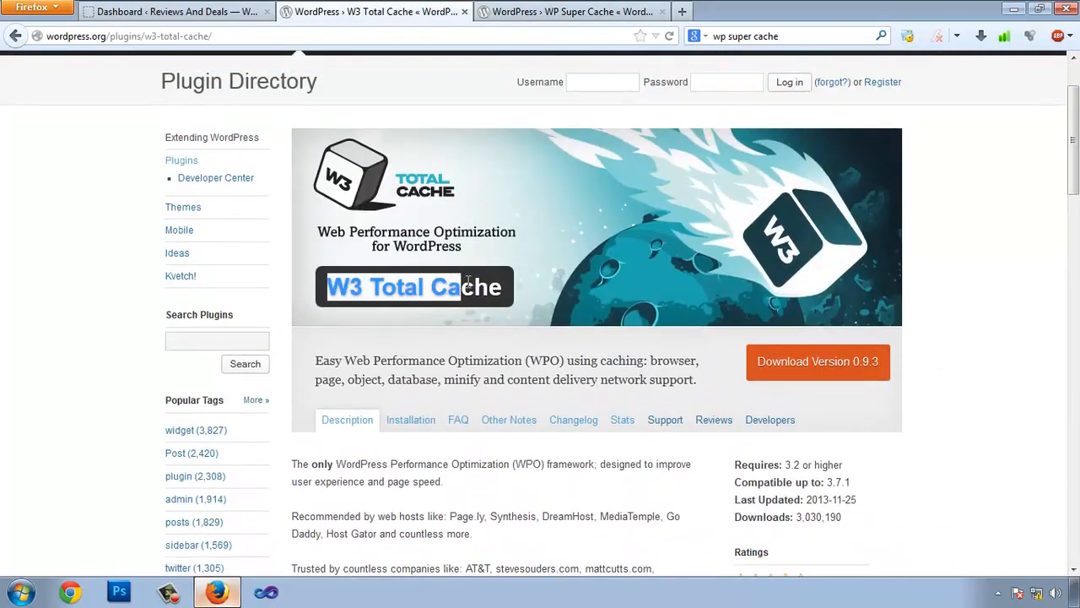
{"action": "left_click", "coordinate": [477, 285]}
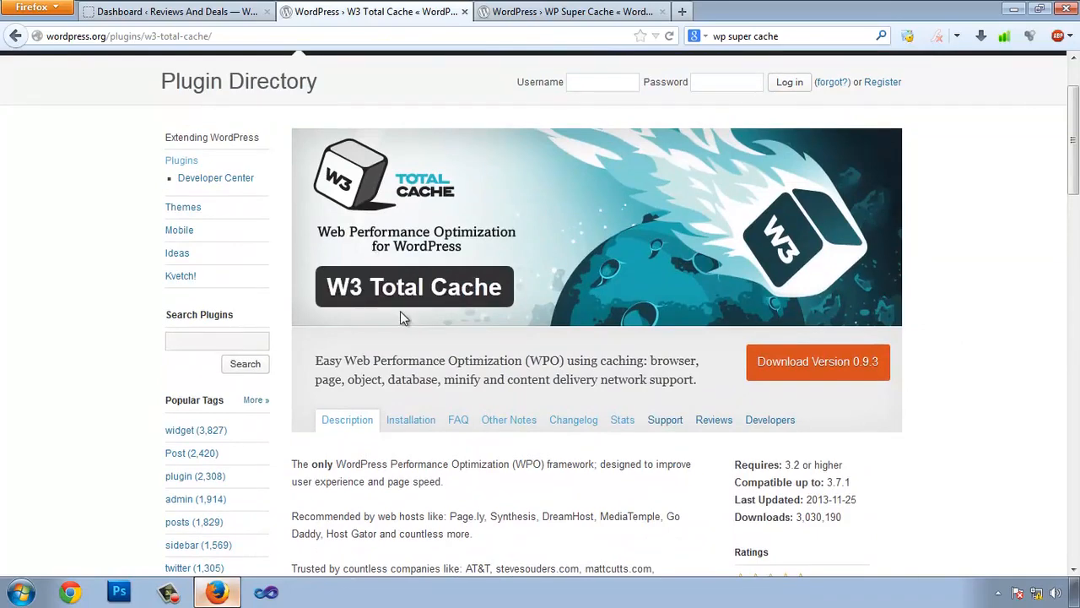
{"action": "left_click", "coordinate": [601, 12]}
{"action": "left_click", "coordinate": [460, 284]}
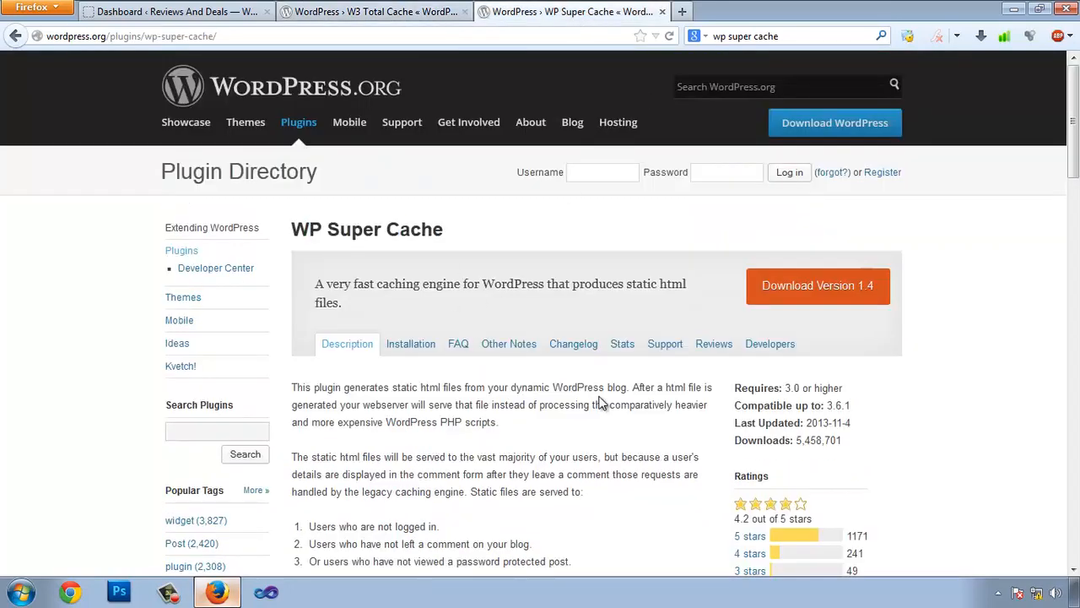
{"action": "left_click", "coordinate": [442, 12]}
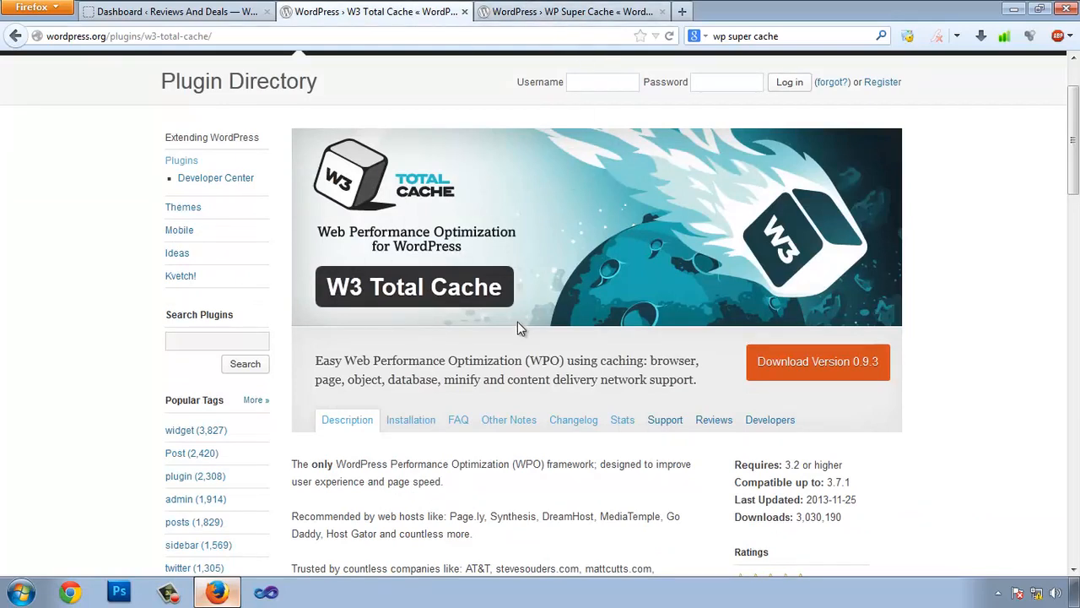
{"action": "left_click", "coordinate": [612, 11]}
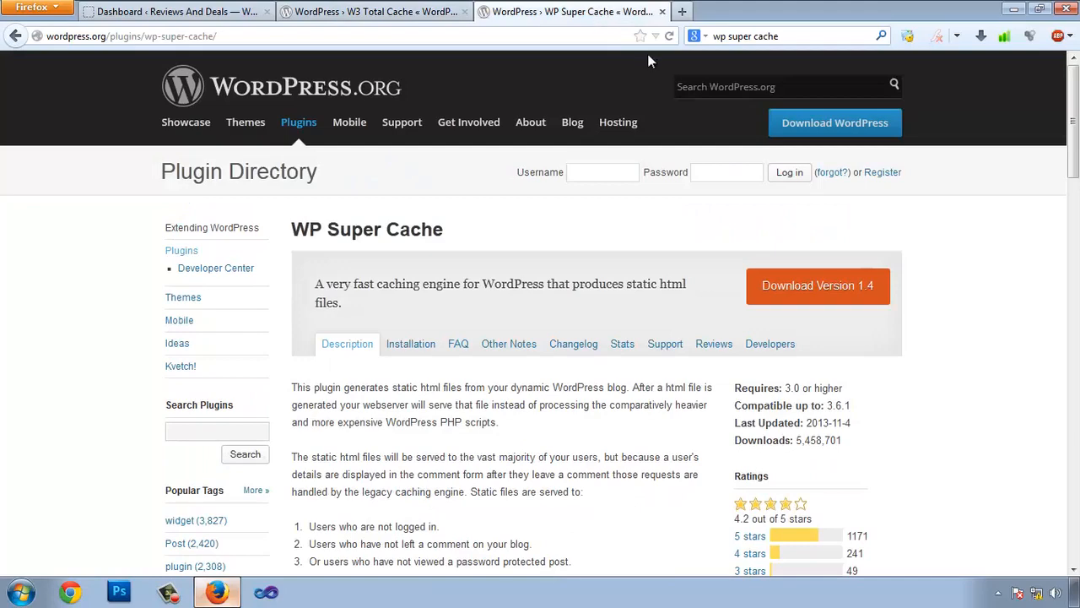
- Close the WP Super Cache page and copy the plugin title from the W3 Total Cache page
{"action": "left_click", "coordinate": [662, 12]}
{"action": "left_click_drag", "start_coordinate": [338, 285], "coordinate": [513, 291]}
{"action": "key", "text": "ctrl+c"}
- Search for "W3 Total Cache" in the plugin installer of the Reviews And Deals WordPress site
{"action": "left_click", "coordinate": [192, 11]}
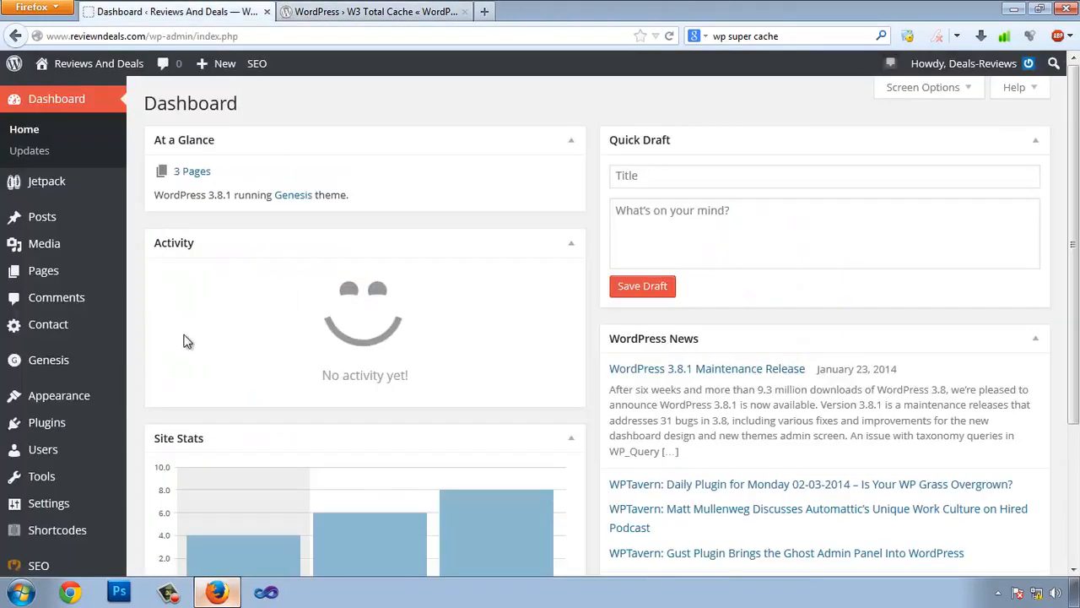
{"action": "mouse_move", "coordinate": [84, 422]}
{"action": "left_click", "coordinate": [182, 424]}
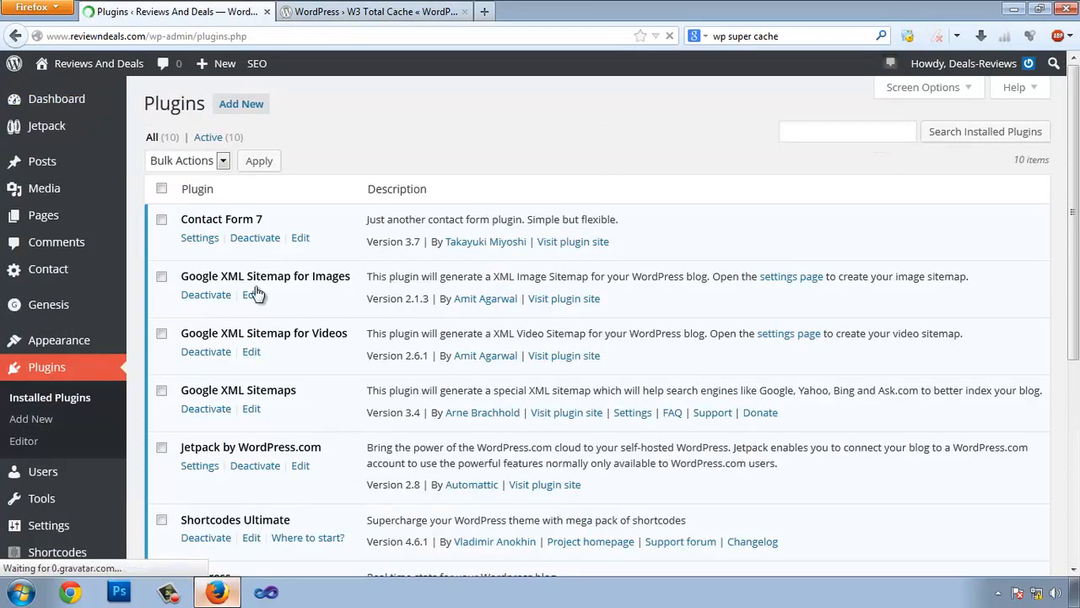
{"action": "left_click", "coordinate": [238, 103]}
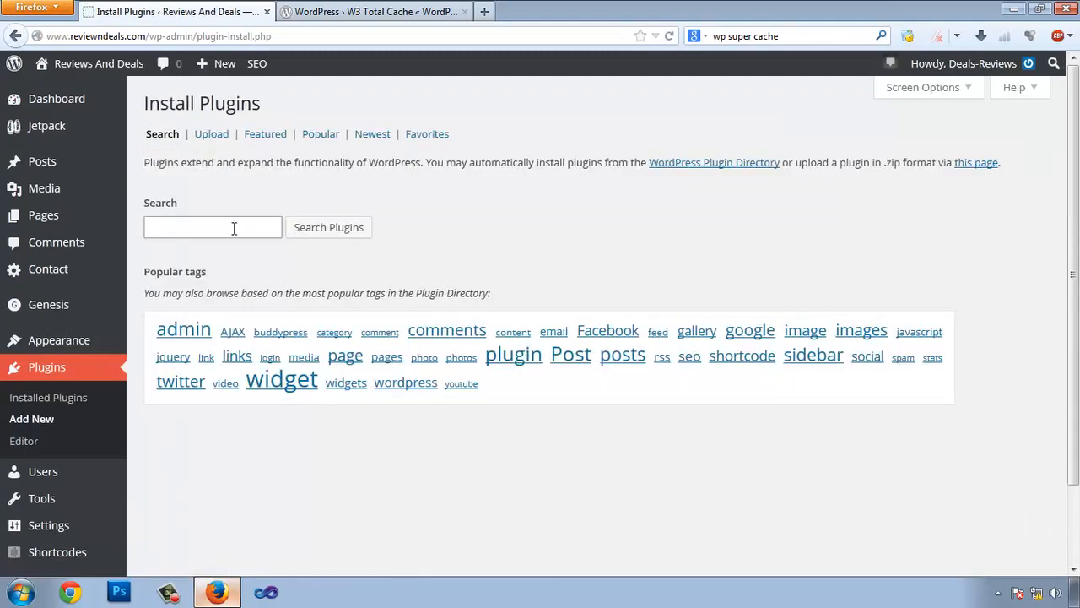
{"action": "left_click", "coordinate": [226, 228]}
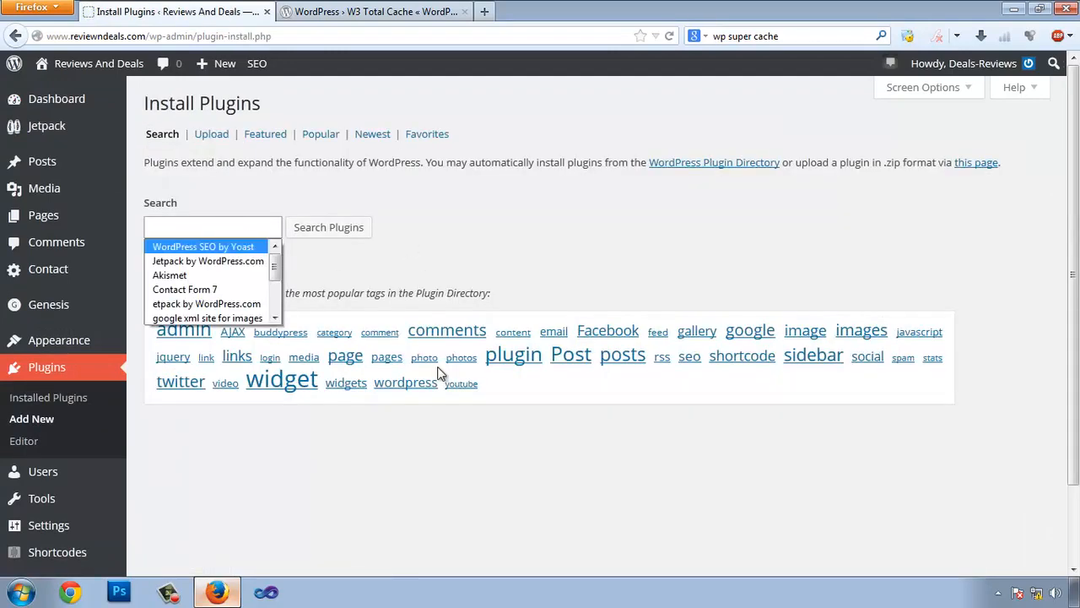
{"action": "key", "text": "ctrl+v"}
{"action": "left_click", "coordinate": [342, 228]}
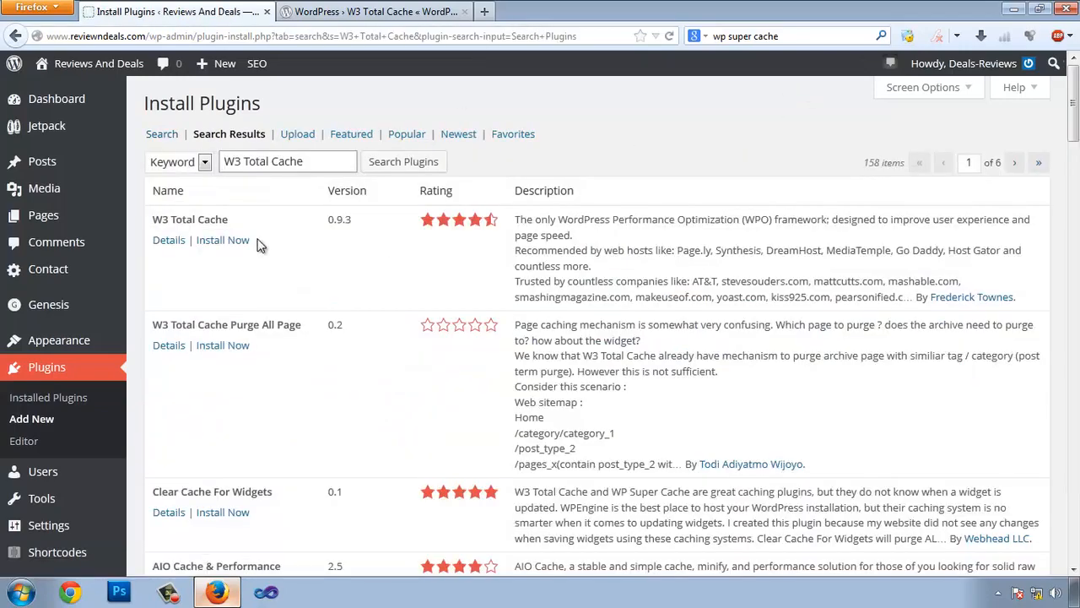
- Install and activate the W3 Total Cache 0.9.3 plugin on the site
{"action": "left_click", "coordinate": [223, 240]}
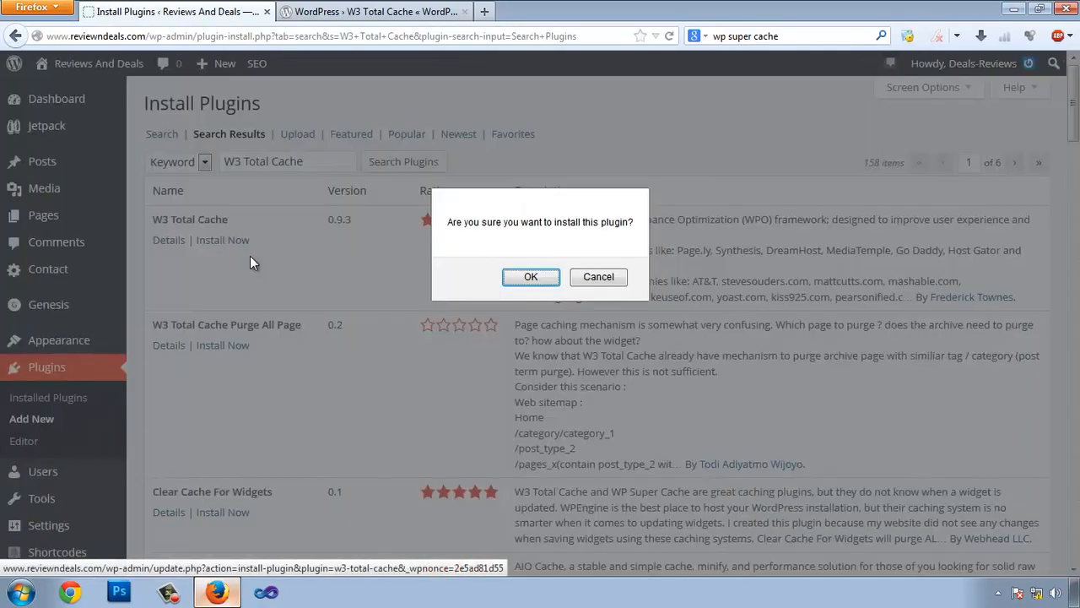
{"action": "left_click", "coordinate": [527, 278]}
{"action": "left_click", "coordinate": [467, 12]}
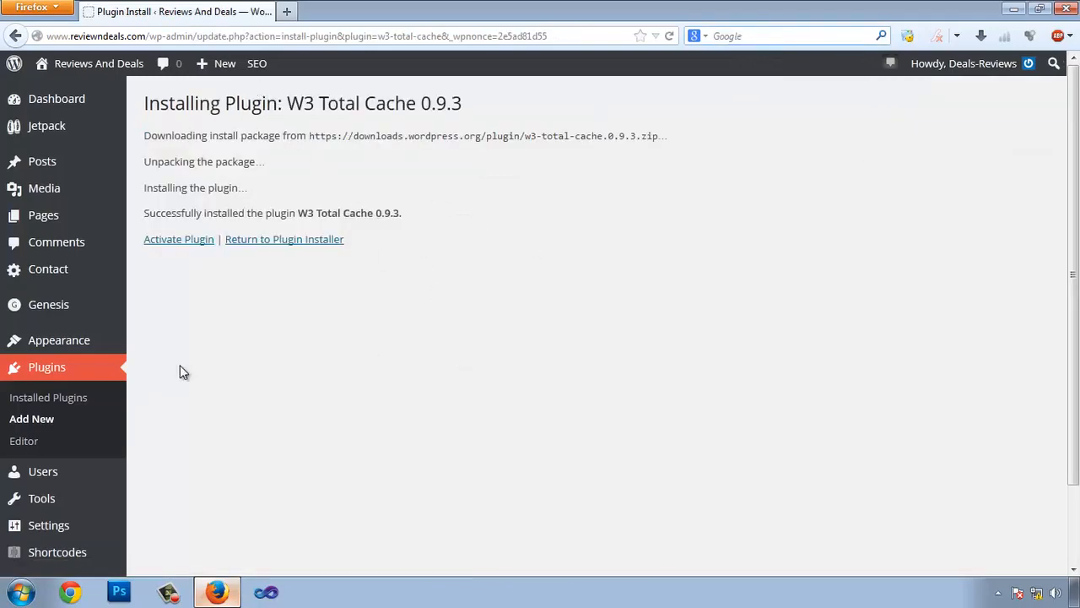
{"action": "left_click", "coordinate": [175, 243]}
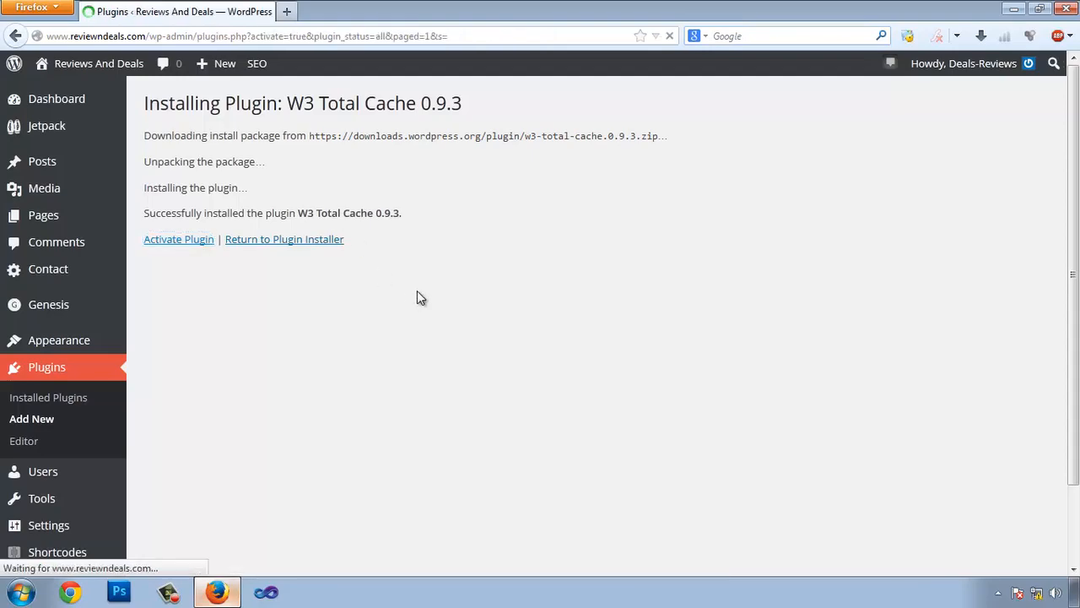
- Look over the installed plugins for W3 Total Cache and view the pages offered under Performance
{"action": "scroll", "coordinate": [417, 289], "scroll_direction": "down", "scroll_amount": 5}
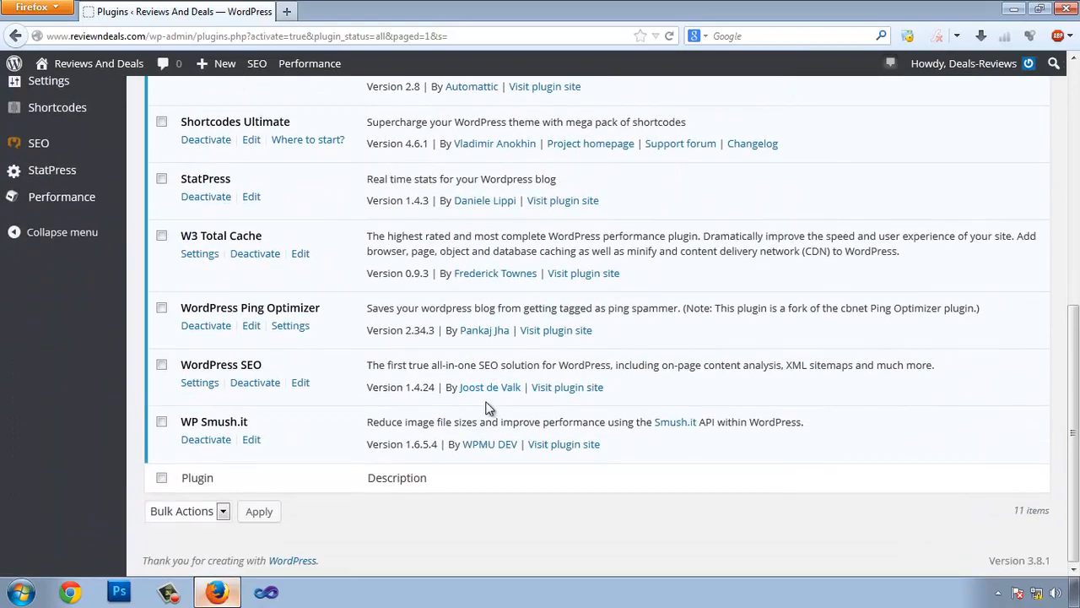
{"action": "scroll", "coordinate": [487, 405], "scroll_direction": "up", "scroll_amount": 5}
{"action": "scroll", "coordinate": [313, 380], "scroll_direction": "down", "scroll_amount": 4}
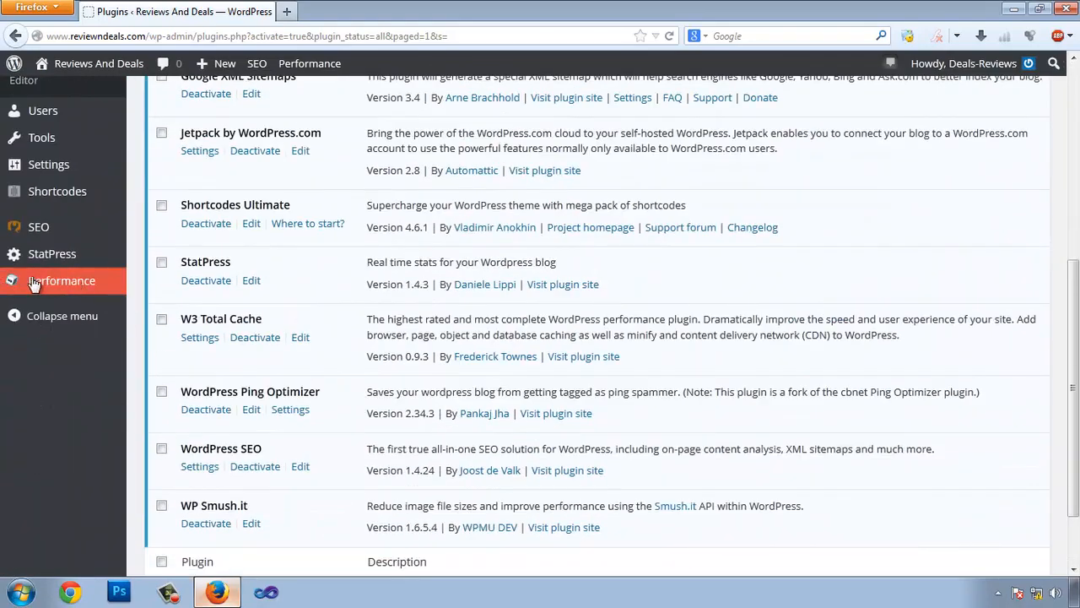
{"action": "mouse_move", "coordinate": [43, 285]}
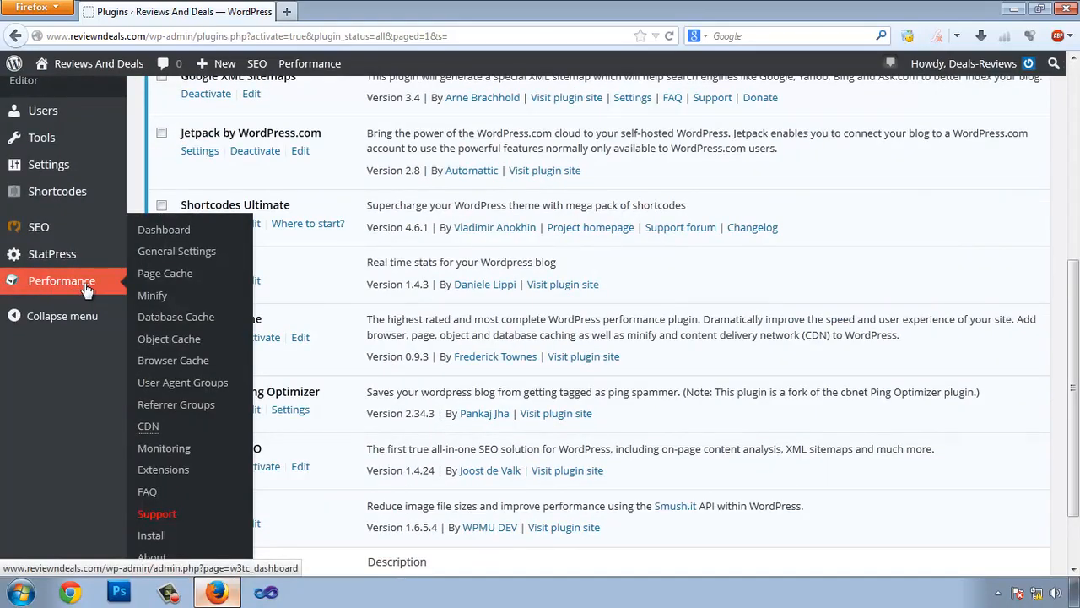
- Open gtmetrix.com in a new browser tab
{"action": "left_click", "coordinate": [287, 12]}
{"action": "left_click", "coordinate": [738, 34]}
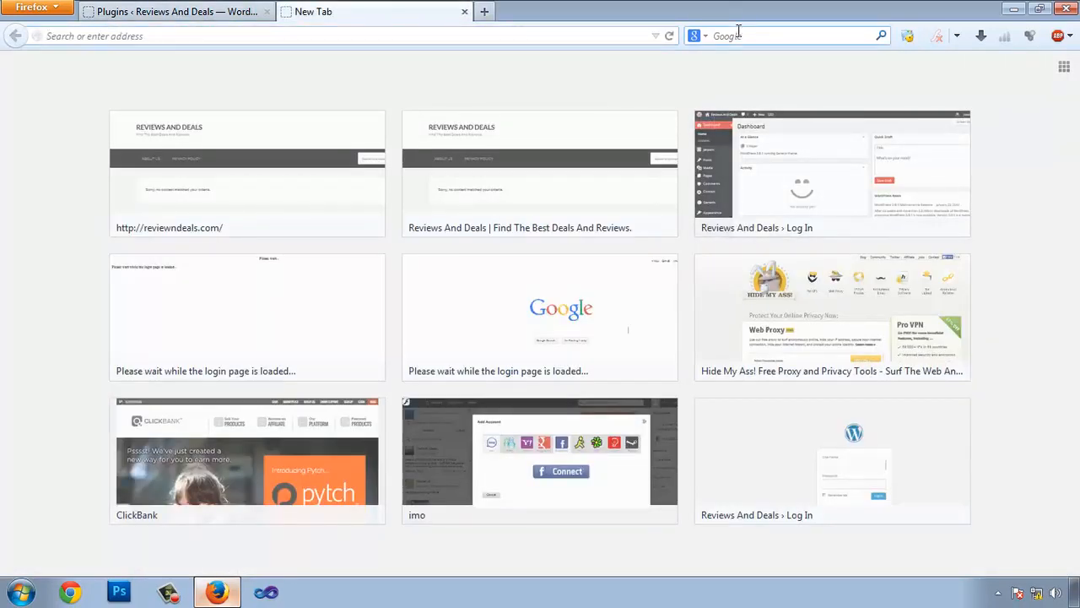
{"action": "left_click", "coordinate": [515, 37]}
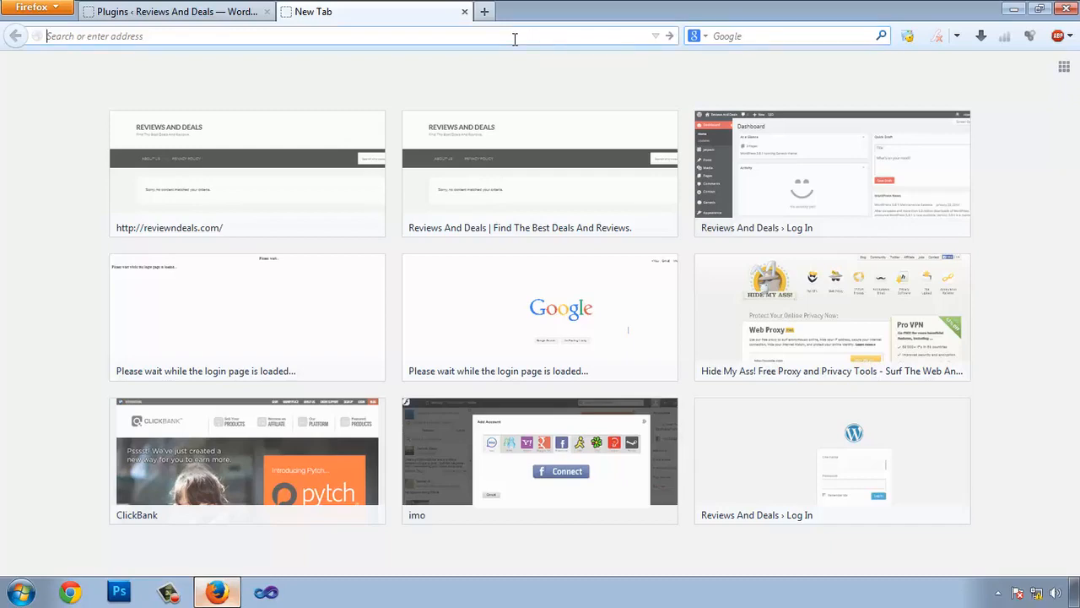
{"action": "type", "text": "gtmetrix.com/"}
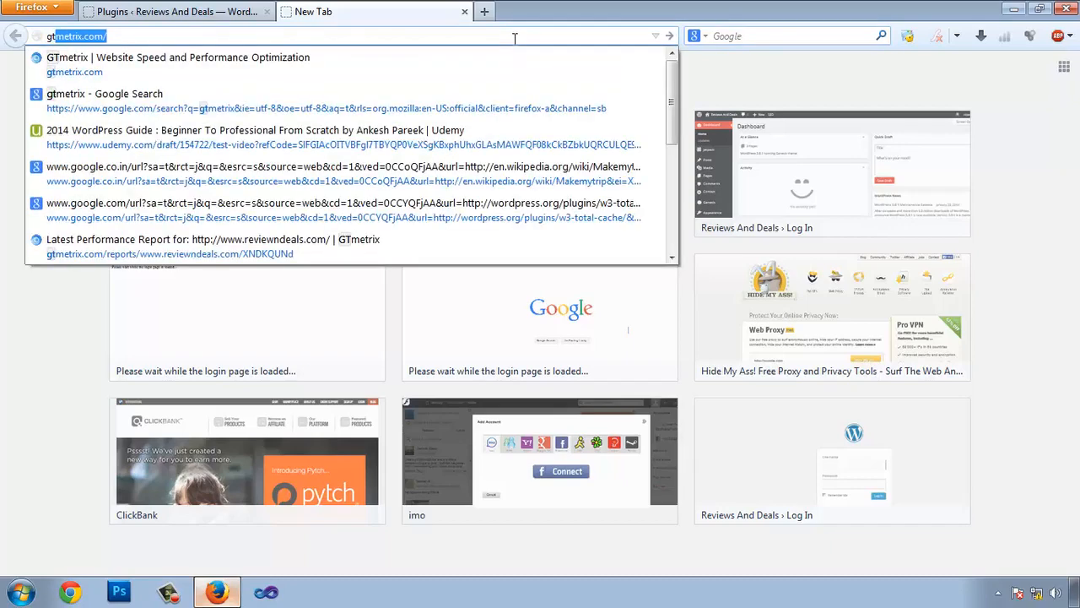
{"action": "key", "text": "Return"}
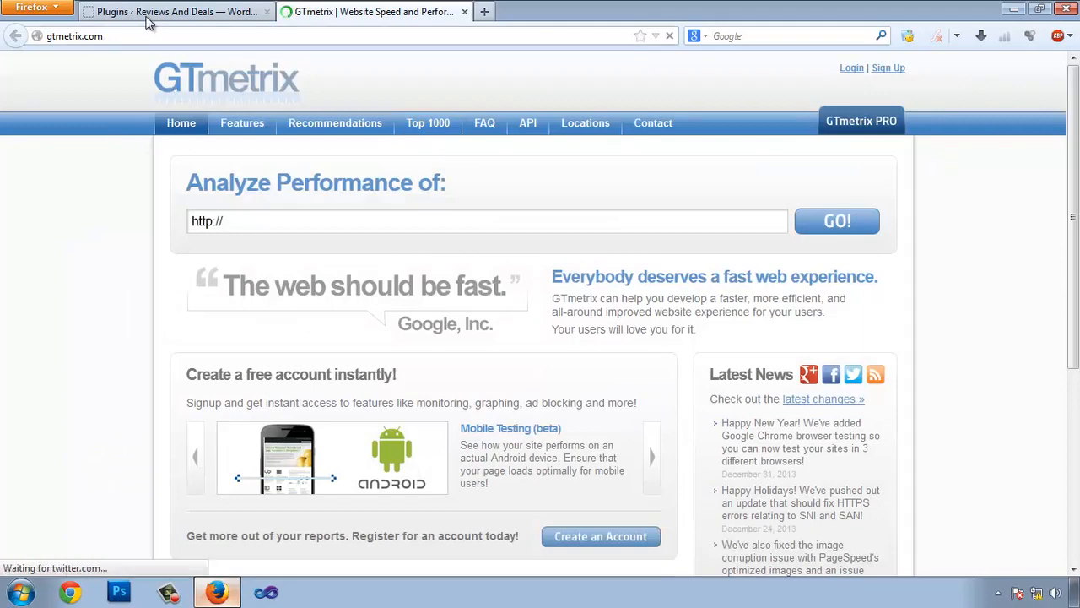
{"action": "left_click", "coordinate": [148, 12]}
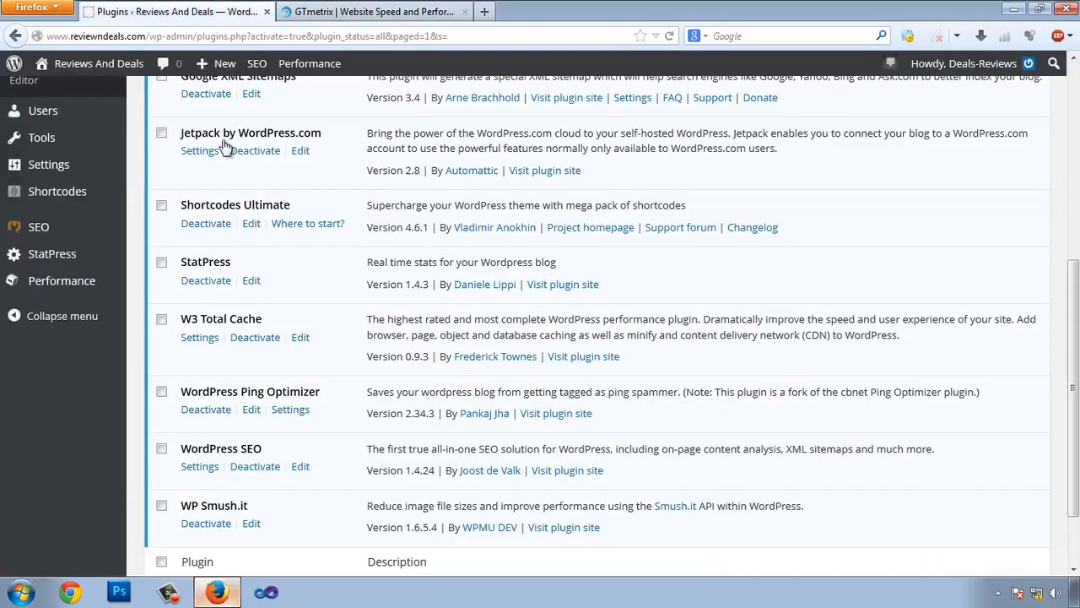
{"action": "left_click", "coordinate": [314, 13]}
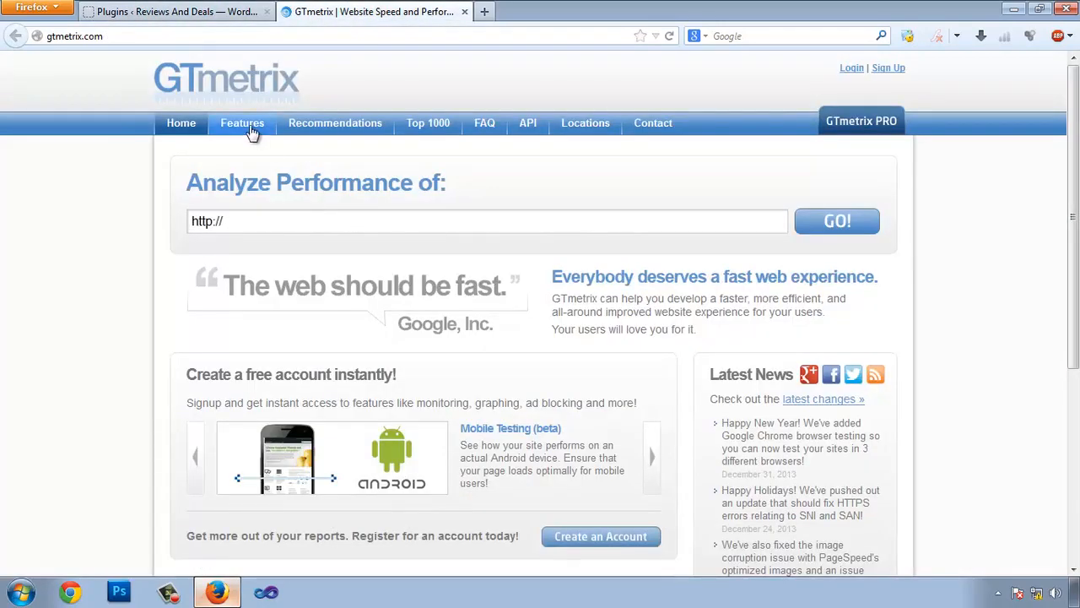
{"action": "left_click", "coordinate": [127, 12]}
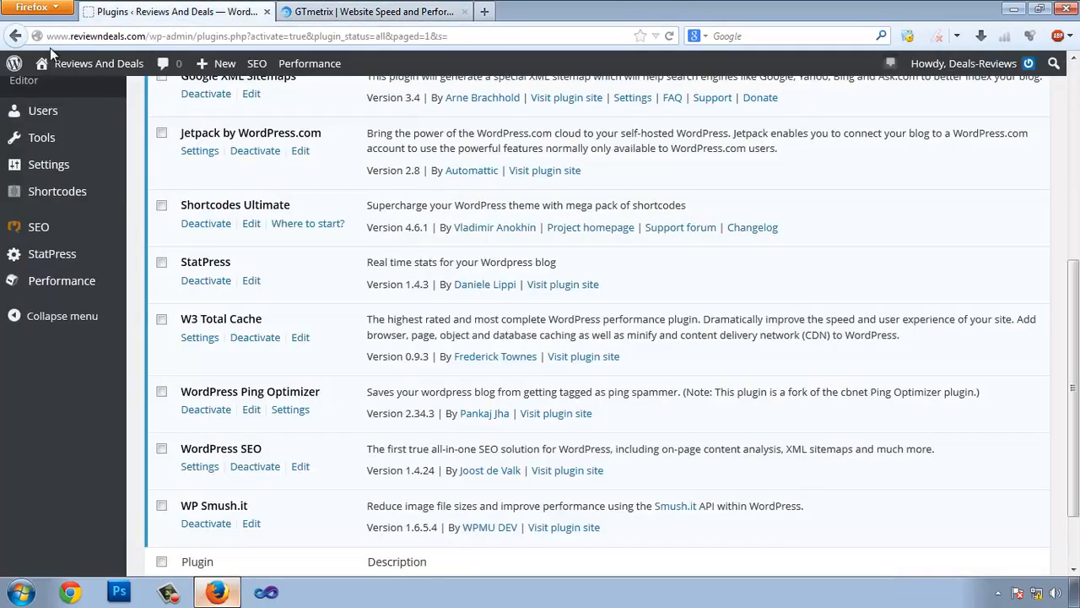
{"action": "left_click_drag", "start_coordinate": [148, 36], "coordinate": [46, 37]}
{"action": "key", "text": "ctrl+c"}
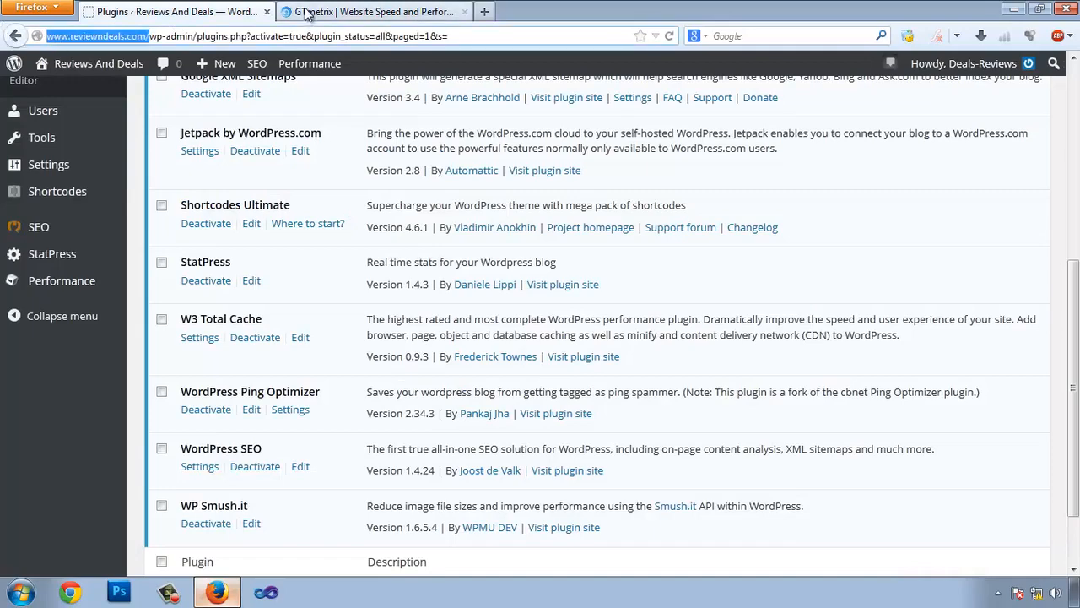
{"action": "left_click", "coordinate": [309, 13]}
{"action": "left_click_drag", "start_coordinate": [263, 221], "coordinate": [118, 208]}
{"action": "key", "text": "ctrl+v"}
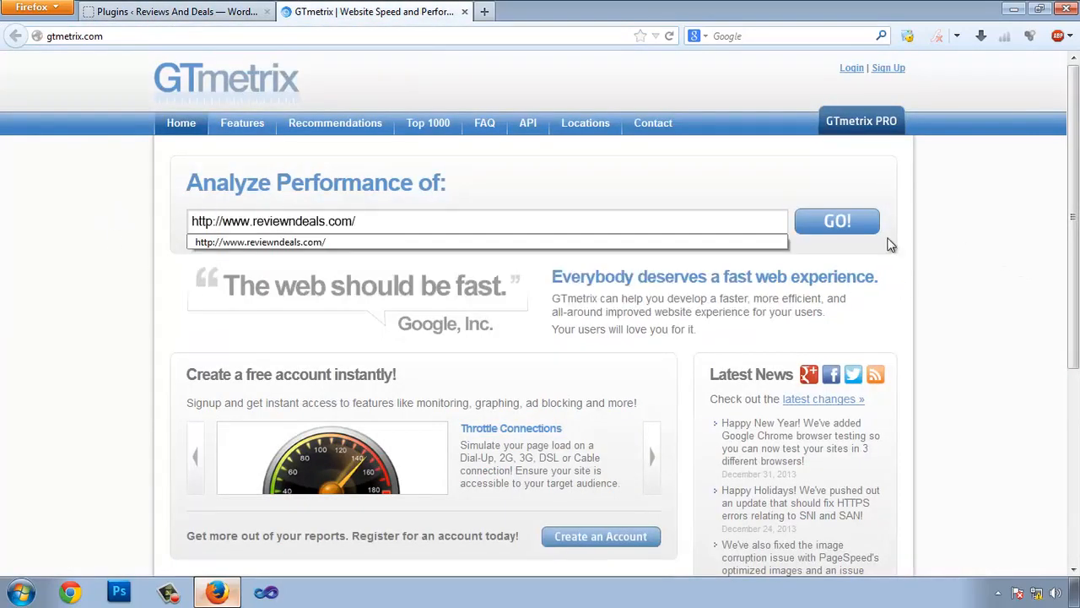
{"action": "left_click", "coordinate": [854, 226]}
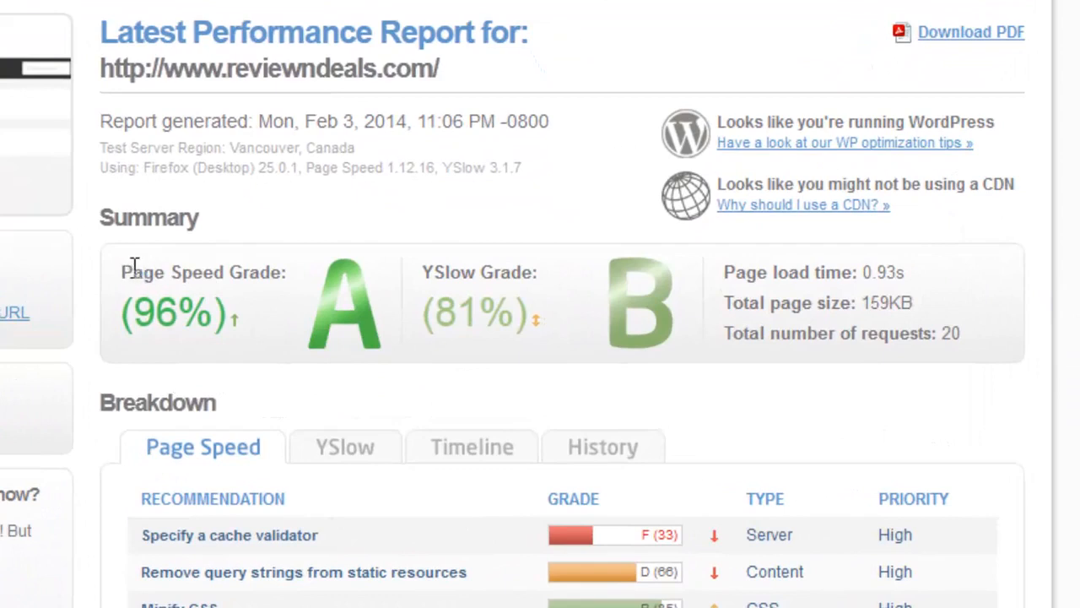
- Examine the Page Speed and YSlow grades in the GTmetrix report summary
{"action": "left_click_drag", "start_coordinate": [134, 265], "coordinate": [199, 282]}
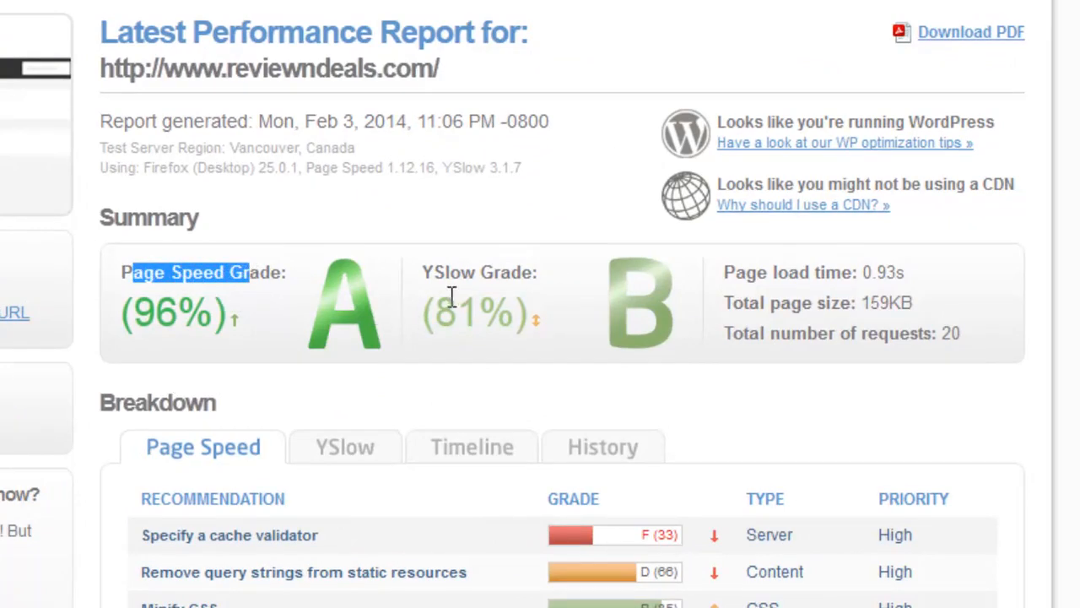
{"action": "left_click_drag", "start_coordinate": [439, 268], "coordinate": [498, 277]}
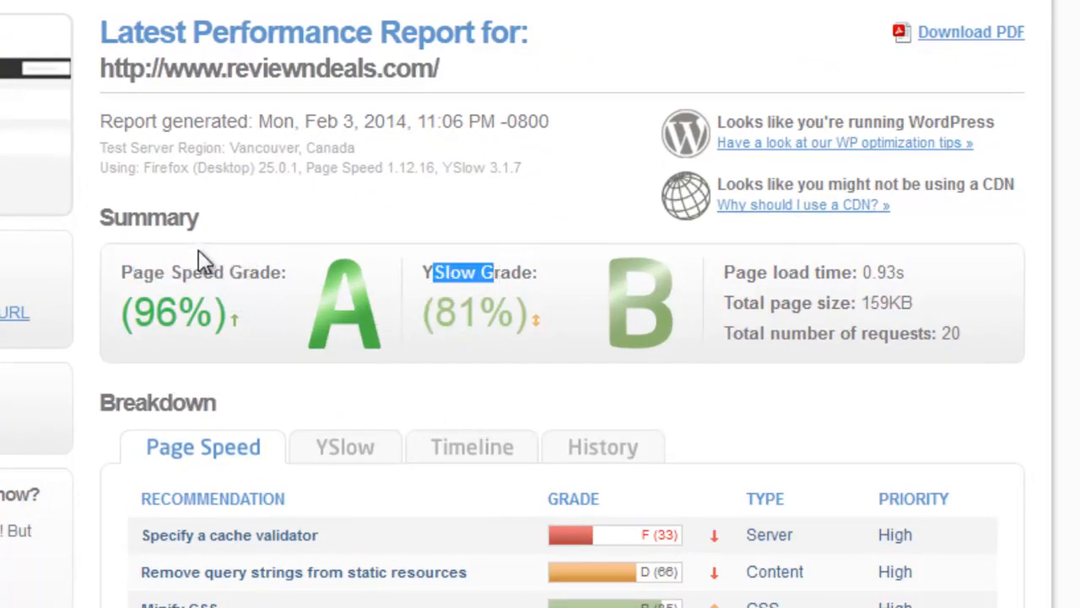
{"action": "left_click_drag", "start_coordinate": [144, 270], "coordinate": [173, 282]}
{"action": "double_click", "coordinate": [144, 312]}
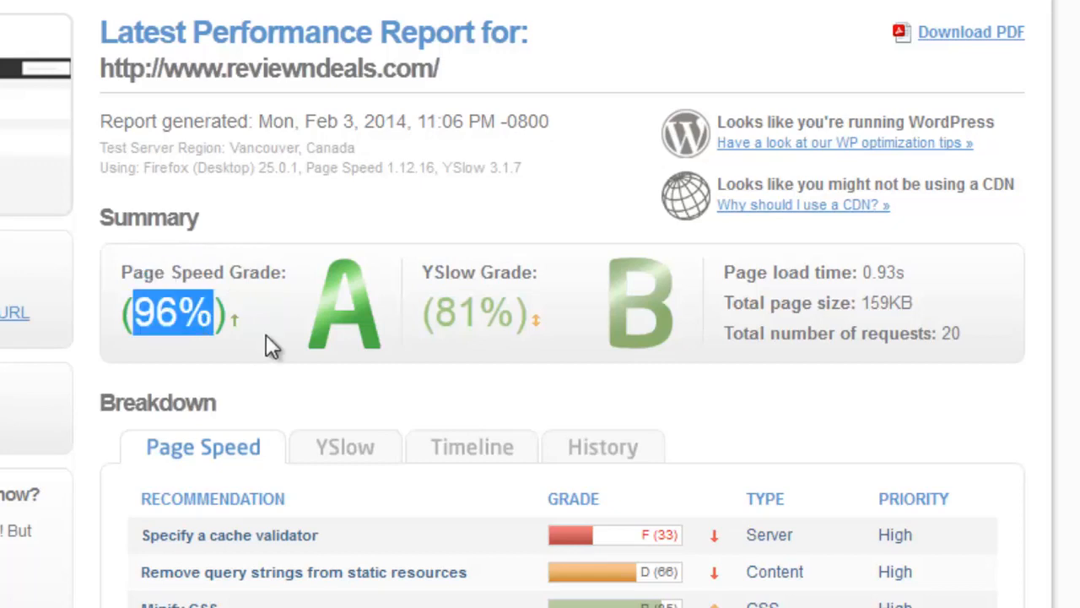
{"action": "left_click_drag", "start_coordinate": [301, 309], "coordinate": [346, 319]}
{"action": "left_click_drag", "start_coordinate": [448, 275], "coordinate": [506, 290]}
{"action": "left_click_drag", "start_coordinate": [450, 312], "coordinate": [552, 306]}
{"action": "scroll", "coordinate": [551, 292], "scroll_direction": "down", "scroll_amount": 3}
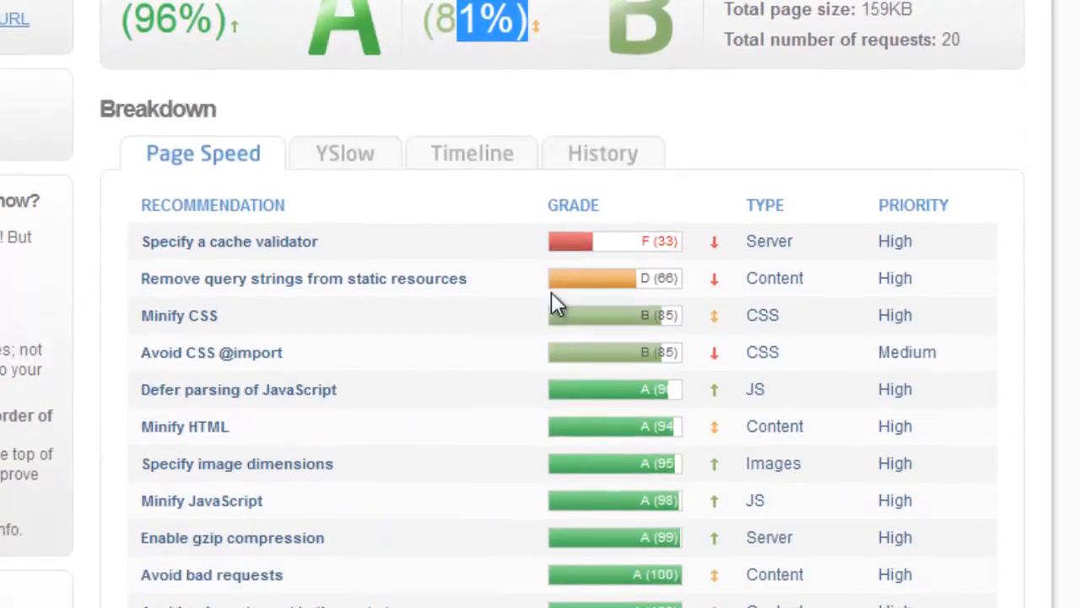
{"action": "scroll", "coordinate": [330, 233], "scroll_direction": "down", "scroll_amount": 3}
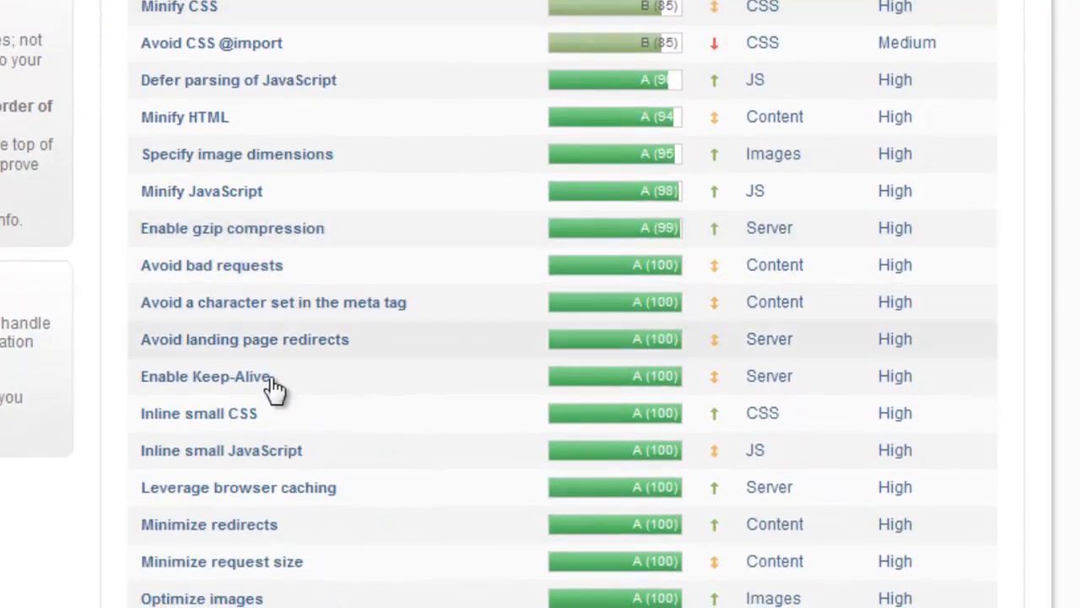
{"action": "scroll", "coordinate": [273, 391], "scroll_direction": "down", "scroll_amount": 3}
{"action": "scroll", "coordinate": [388, 326], "scroll_direction": "up", "scroll_amount": 5}
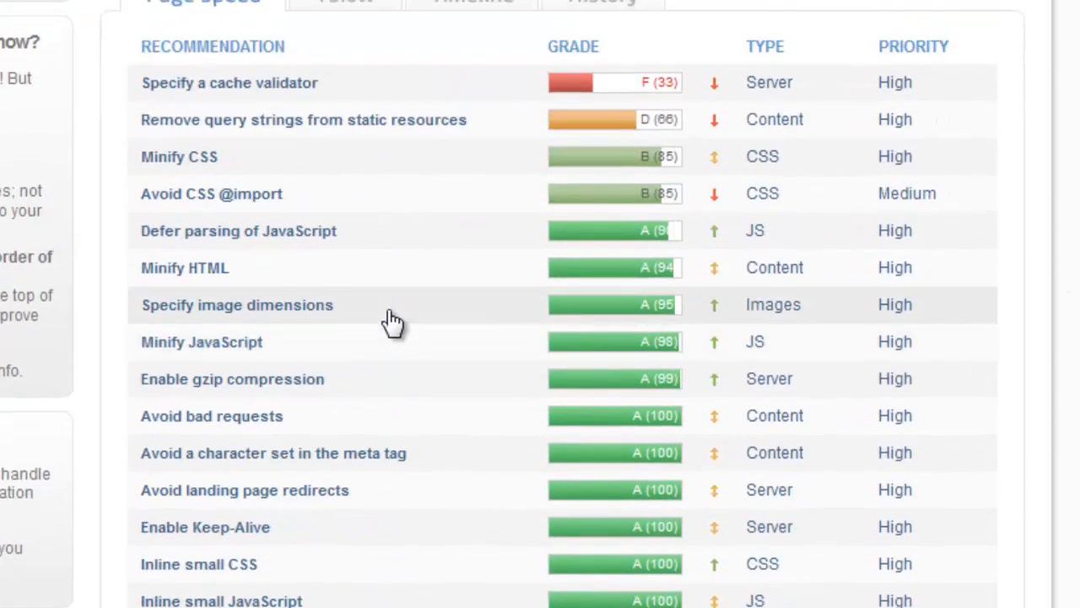
{"action": "scroll", "coordinate": [393, 323], "scroll_direction": "up", "scroll_amount": 2}
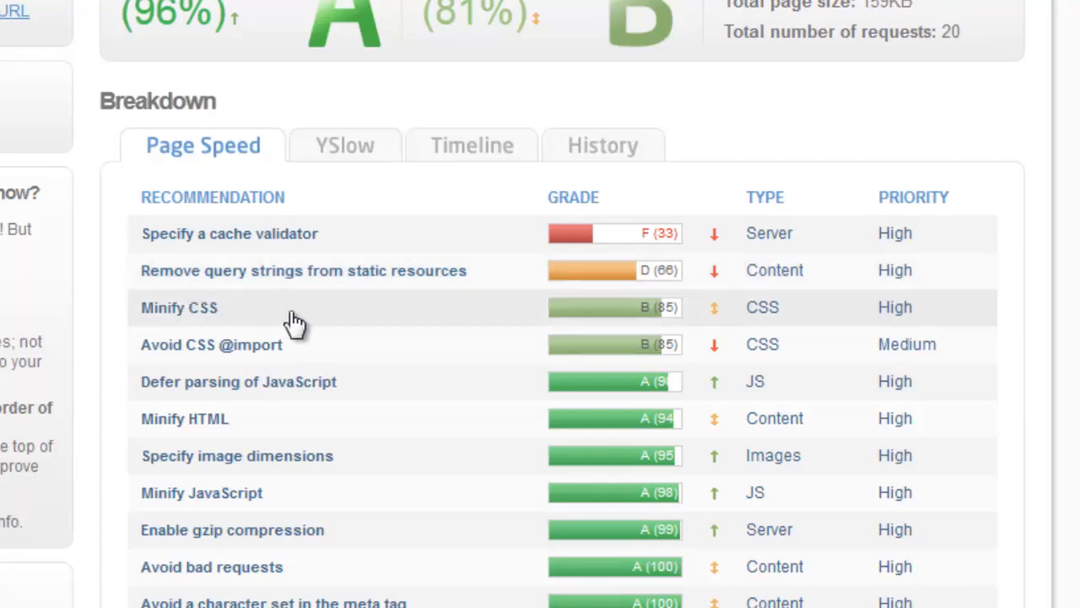
{"action": "left_click", "coordinate": [215, 348]}
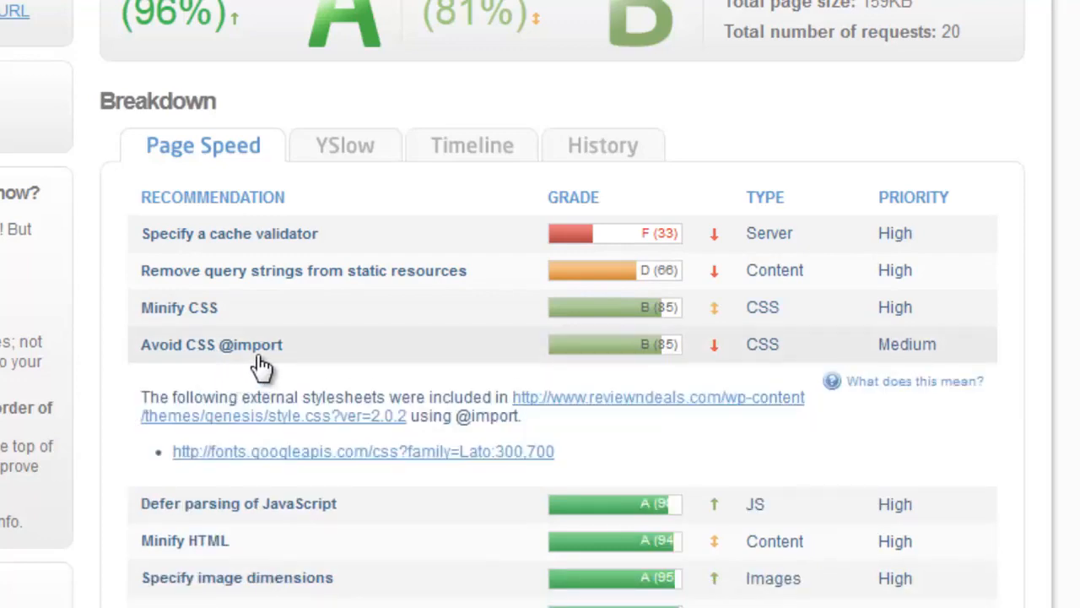
{"action": "left_click", "coordinate": [233, 352]}
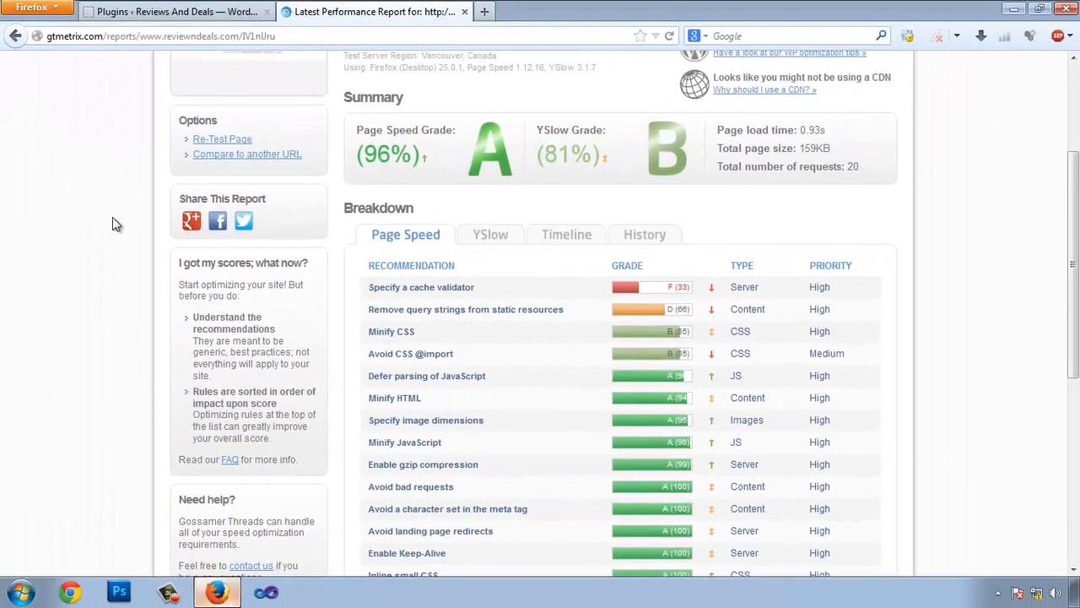
{"action": "scroll", "coordinate": [544, 335], "scroll_direction": "up", "scroll_amount": 4}
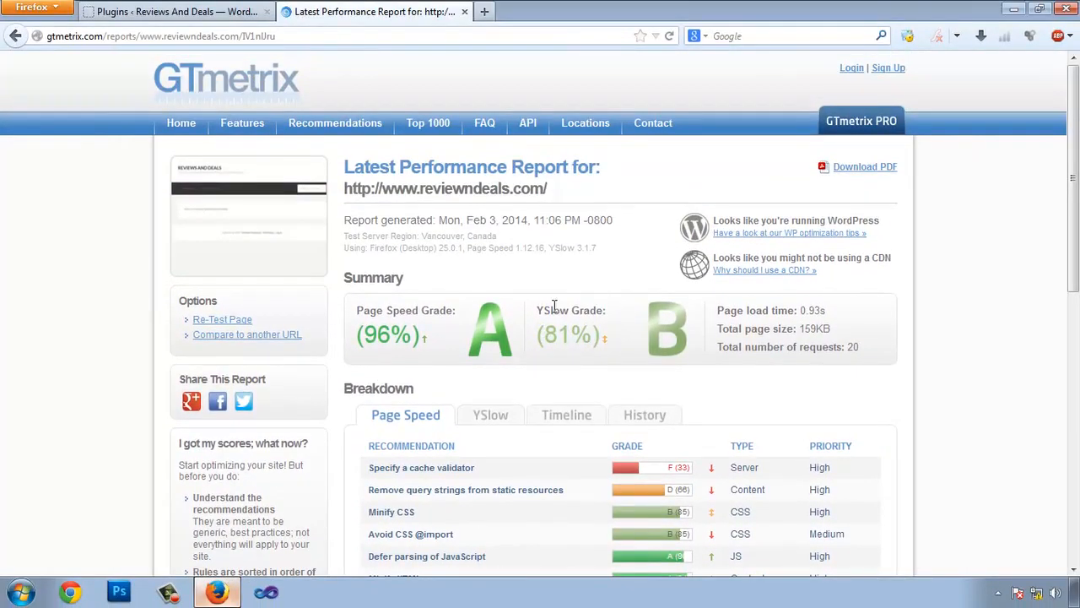
- Return to the WordPress admin and open the General Settings page of W3 Total Cache
{"action": "left_click", "coordinate": [160, 12]}
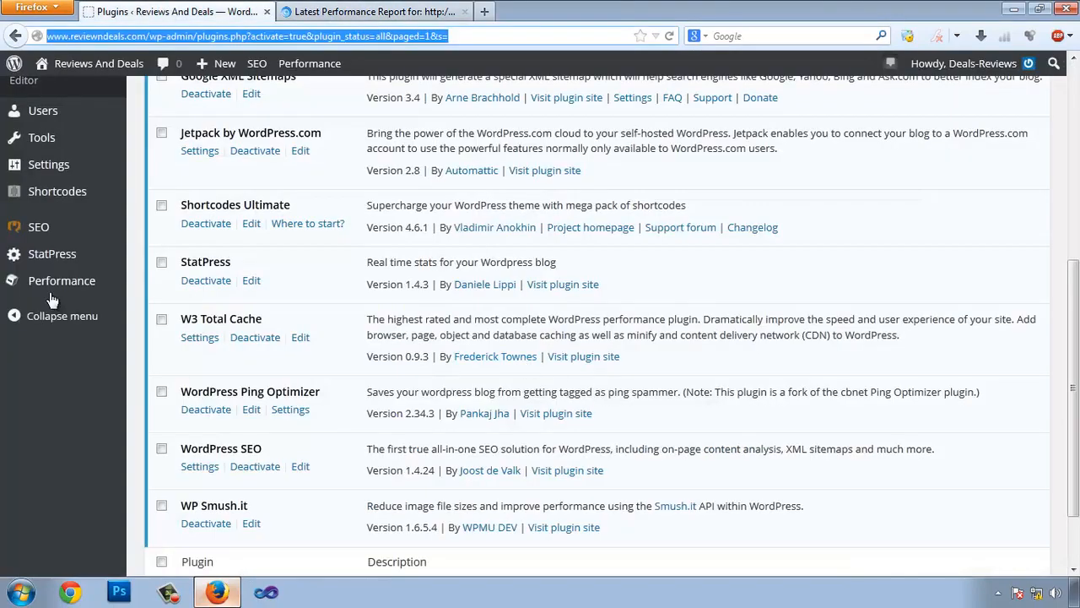
{"action": "mouse_move", "coordinate": [53, 287]}
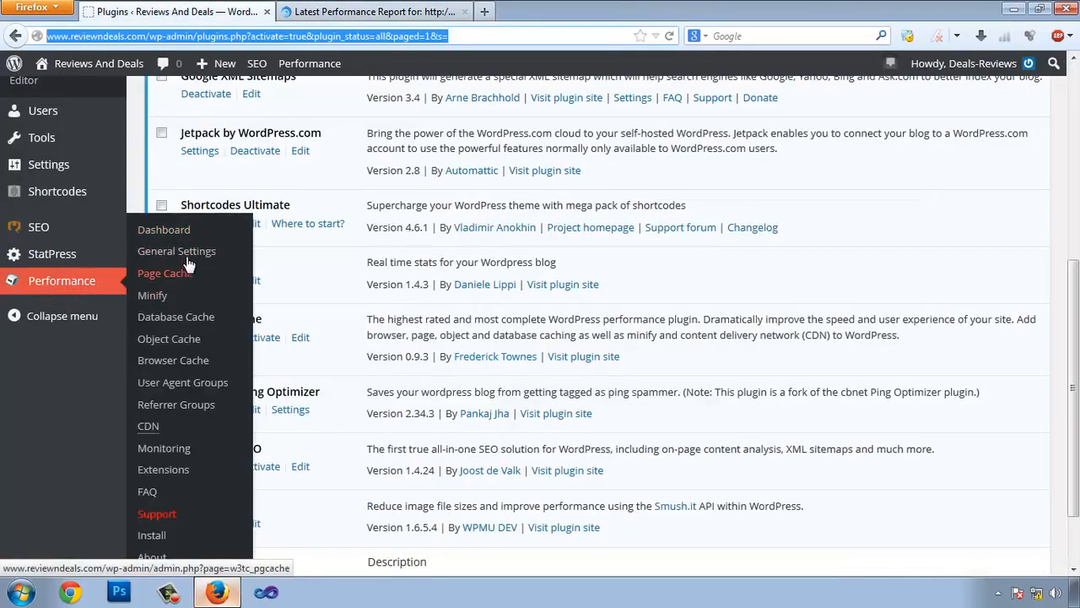
{"action": "left_click", "coordinate": [186, 267]}
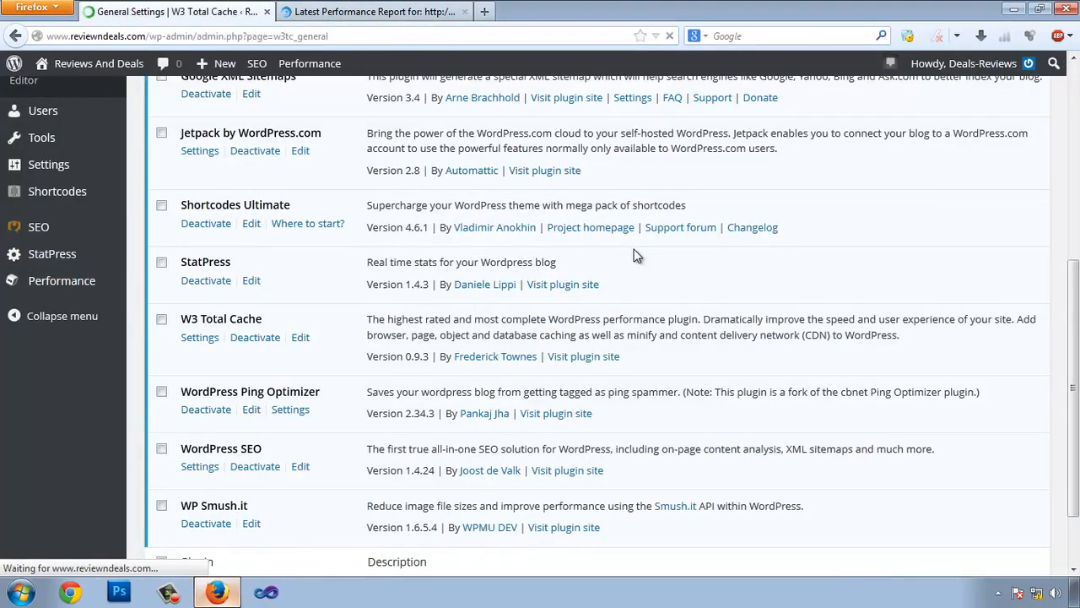
{"action": "scroll", "coordinate": [568, 297], "scroll_direction": "down", "scroll_amount": 3}
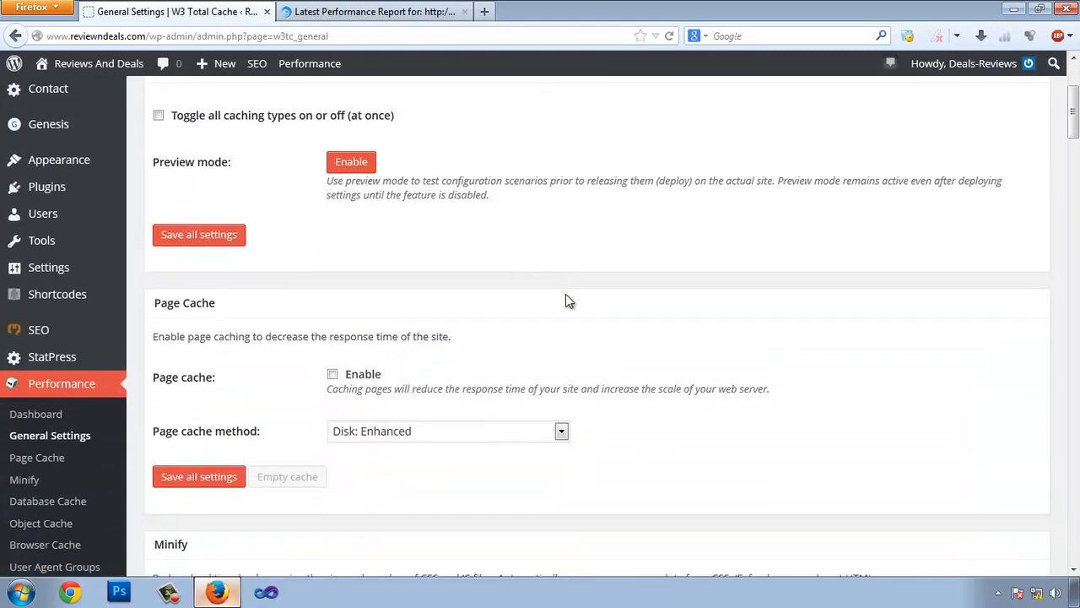
{"action": "scroll", "coordinate": [495, 319], "scroll_direction": "up", "scroll_amount": 3}
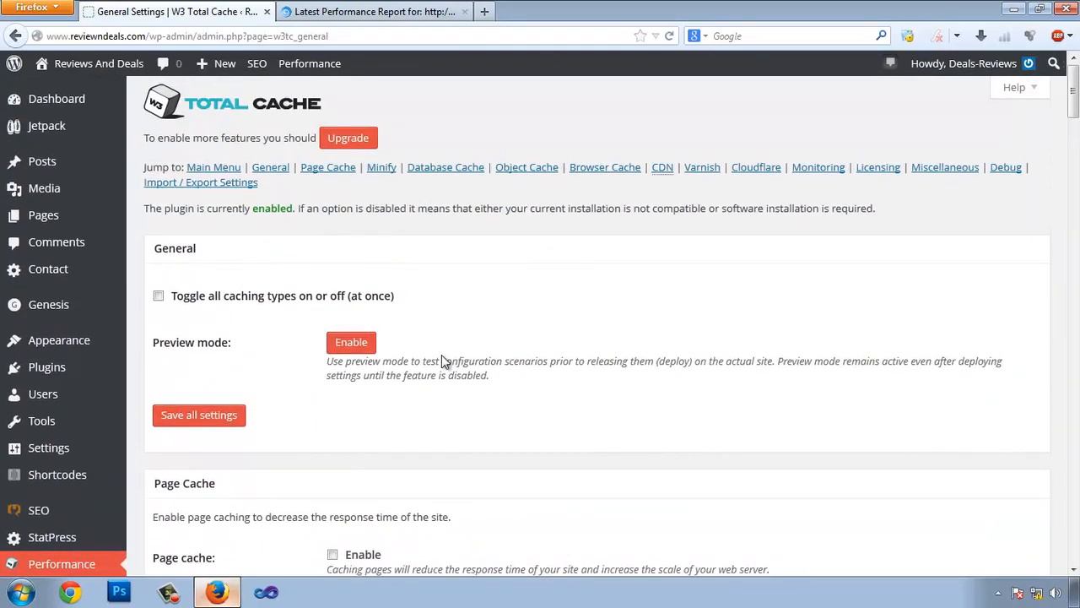
{"action": "scroll", "coordinate": [437, 363], "scroll_direction": "down", "scroll_amount": 3}
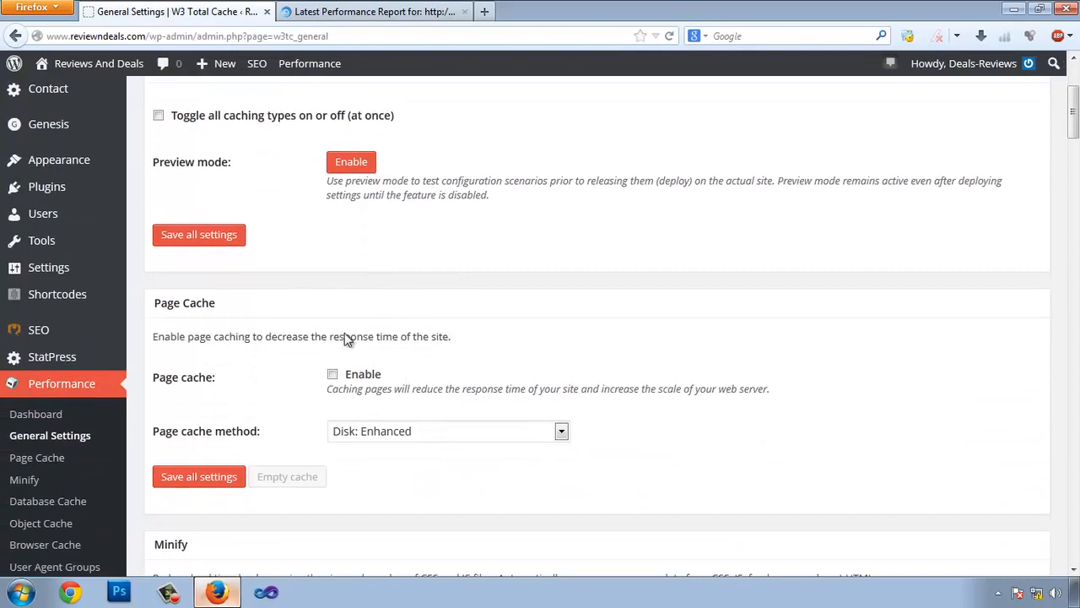
- Recheck the GTmetrix report's recommendations and return to the W3 Total Cache general settings
{"action": "left_click", "coordinate": [372, 11]}
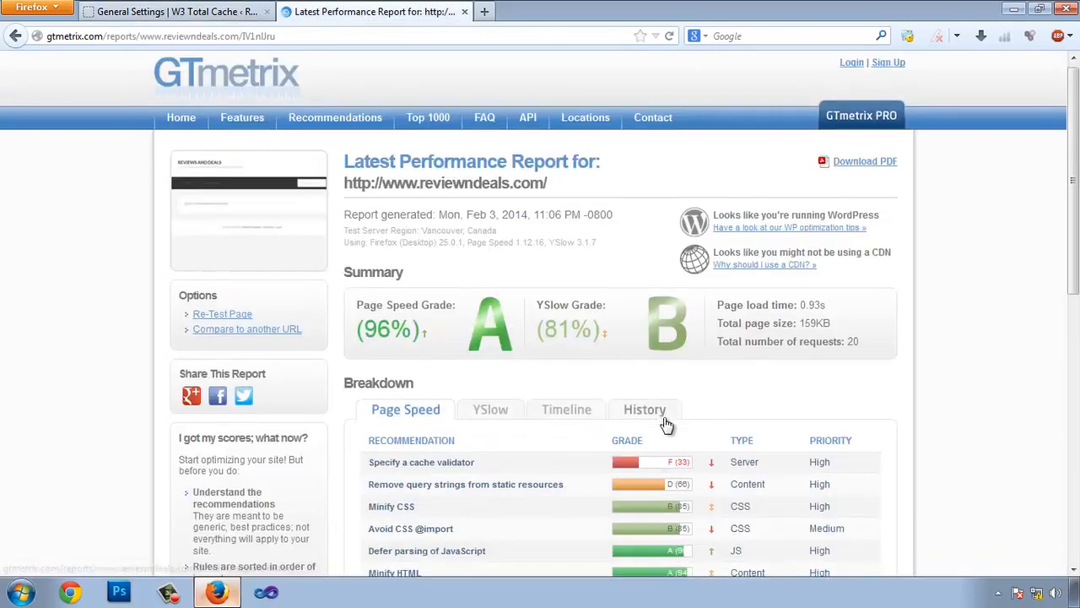
{"action": "scroll", "coordinate": [477, 381], "scroll_direction": "down", "scroll_amount": 3}
{"action": "left_click", "coordinate": [177, 11]}
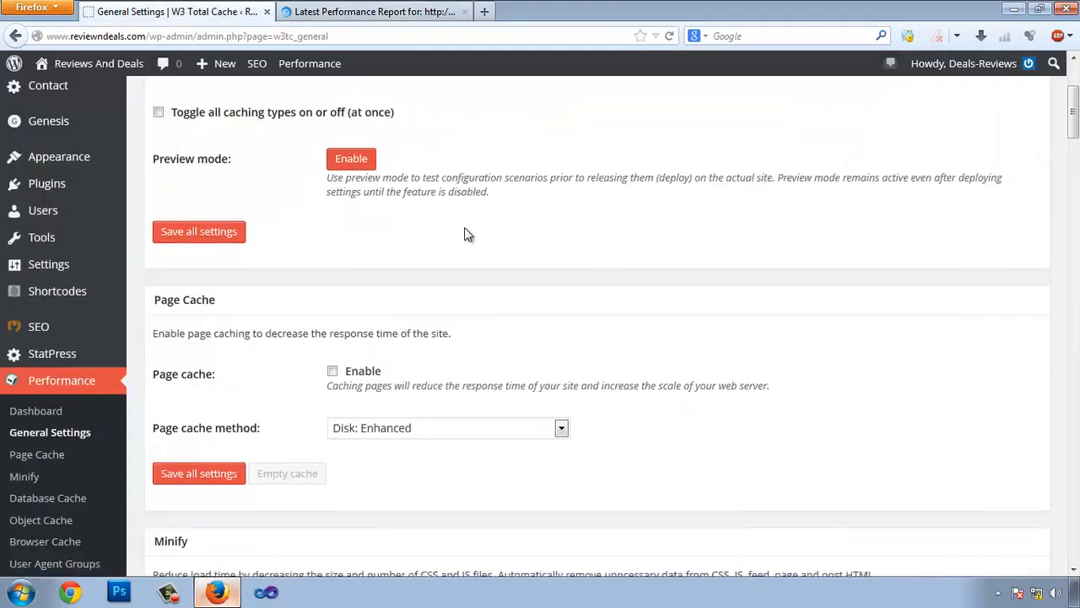
- Enable the page cache with Disk: Enhanced as the page cache method
{"action": "scroll", "coordinate": [239, 243], "scroll_direction": "down", "scroll_amount": 1}
{"action": "left_click", "coordinate": [333, 284]}
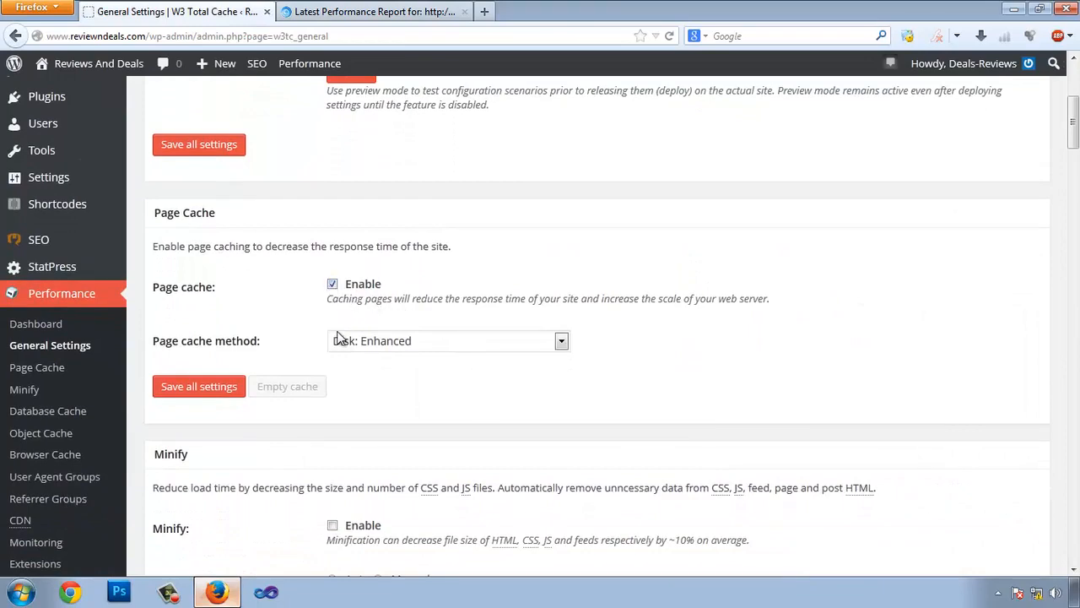
{"action": "left_click", "coordinate": [426, 340]}
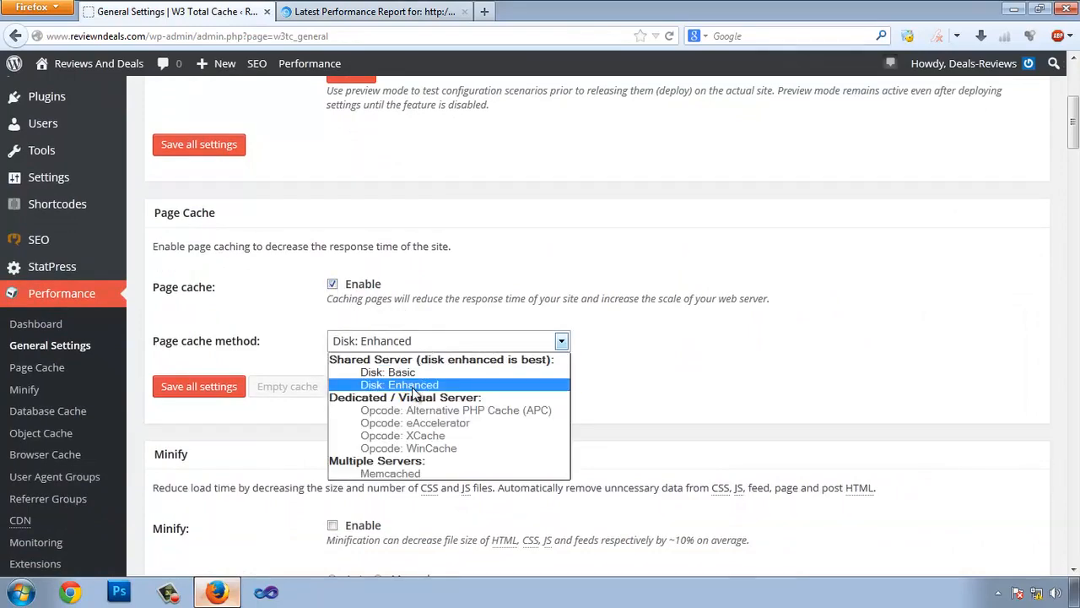
{"action": "left_click", "coordinate": [422, 380]}
{"action": "scroll", "coordinate": [610, 365], "scroll_direction": "down", "scroll_amount": 1}
- Enable Minify in Manual mode and check the available cache methods, leaving Disk selected
{"action": "scroll", "coordinate": [608, 362], "scroll_direction": "down", "scroll_amount": 3}
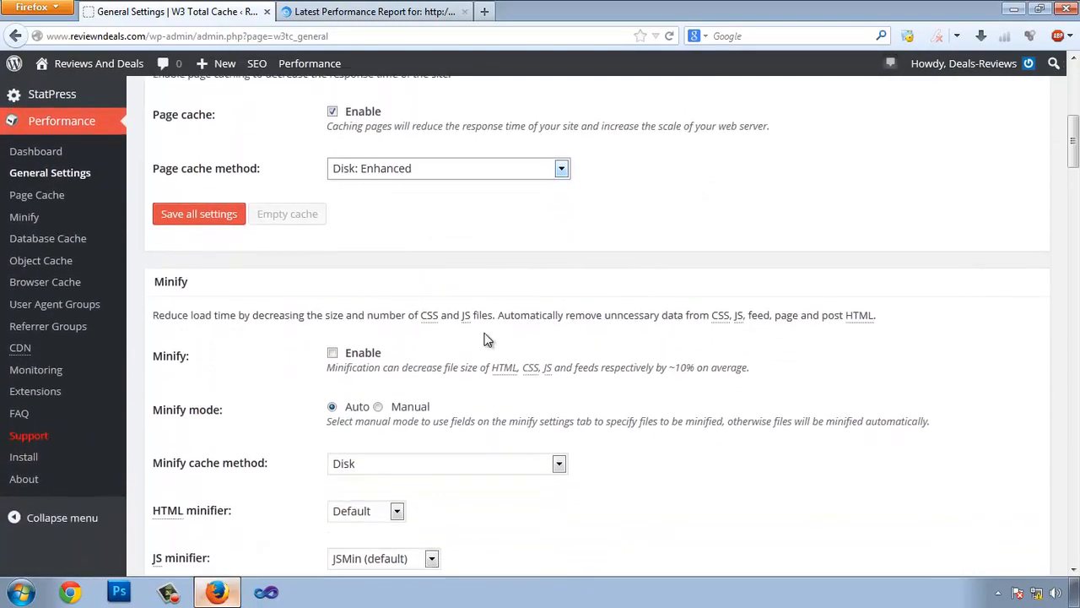
{"action": "left_click", "coordinate": [333, 345]}
{"action": "scroll", "coordinate": [677, 316], "scroll_direction": "down", "scroll_amount": 2}
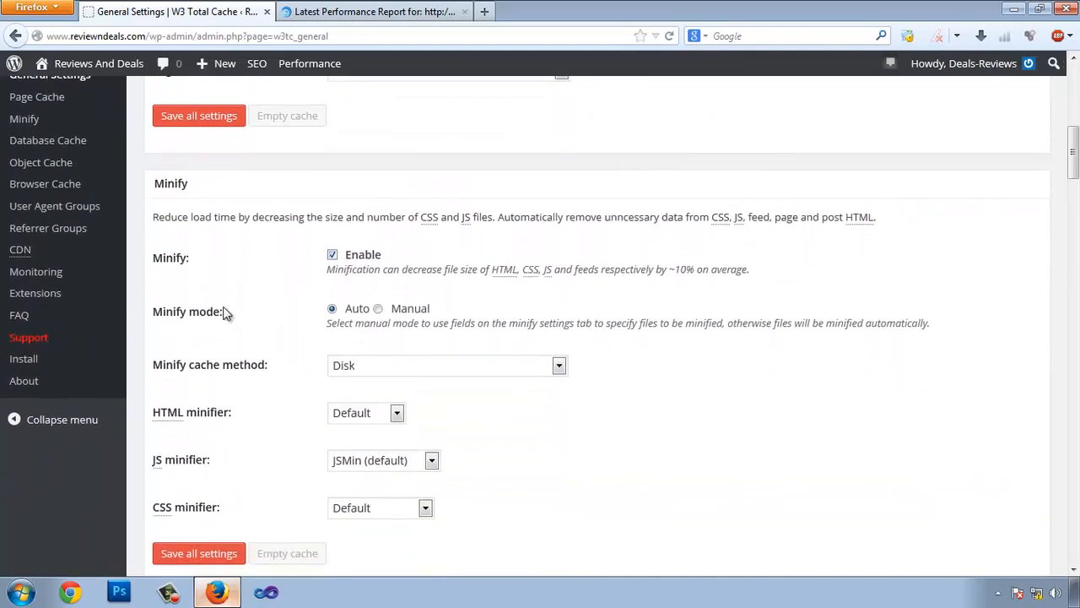
{"action": "left_click", "coordinate": [378, 309]}
{"action": "scroll", "coordinate": [397, 338], "scroll_direction": "down", "scroll_amount": 2}
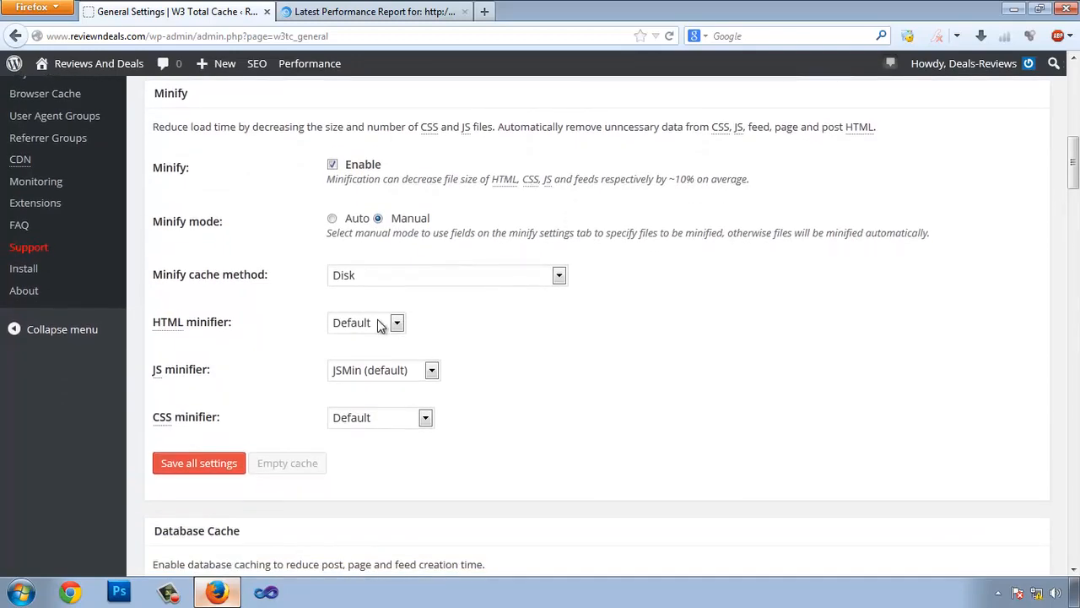
{"action": "left_click", "coordinate": [463, 279]}
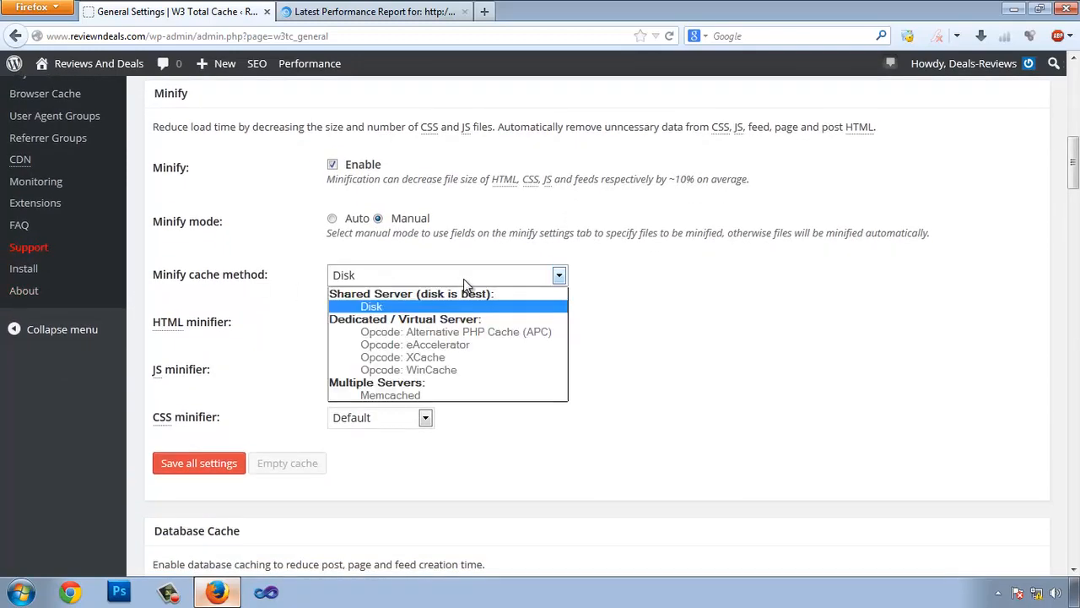
{"action": "left_click", "coordinate": [463, 278]}
- Leave the database cache disabled and enable the object cache
{"action": "scroll", "coordinate": [691, 356], "scroll_direction": "down", "scroll_amount": 4}
{"action": "scroll", "coordinate": [691, 349], "scroll_direction": "down", "scroll_amount": 2}
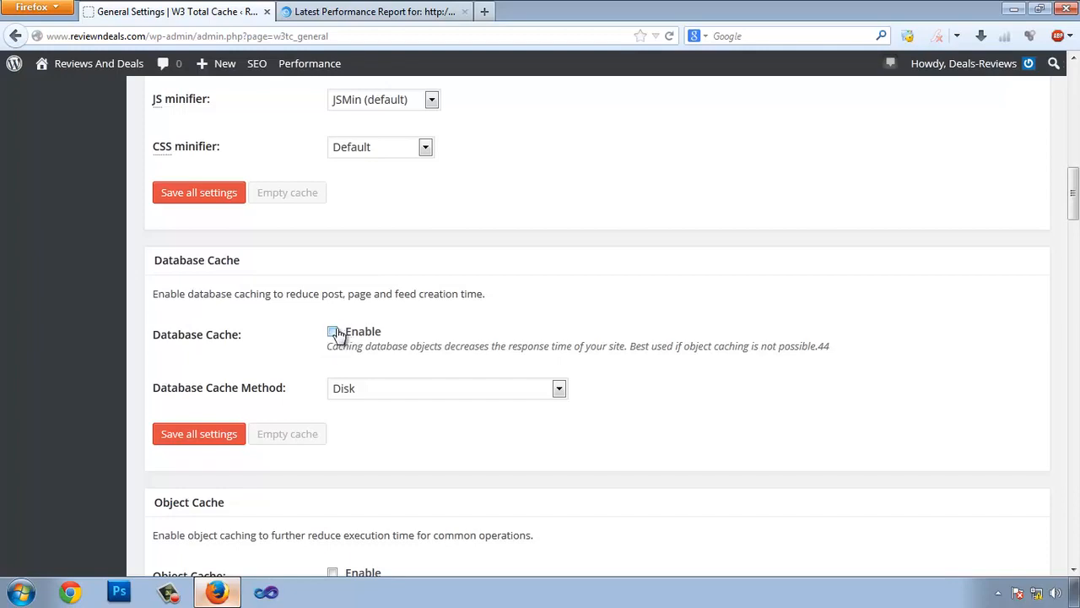
{"action": "scroll", "coordinate": [374, 326], "scroll_direction": "down", "scroll_amount": 4}
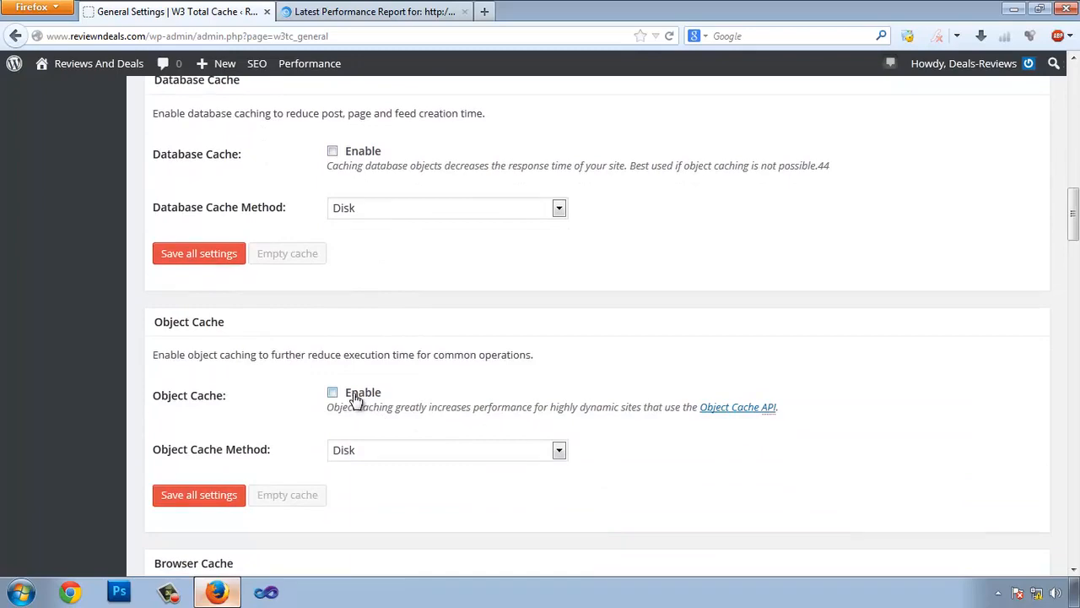
{"action": "left_click", "coordinate": [351, 392]}
- Review the Browser Cache and CDN sections and check the available CDN types, leaving MaxCDN selected and the CDN disabled
{"action": "scroll", "coordinate": [650, 357], "scroll_direction": "down", "scroll_amount": 6}
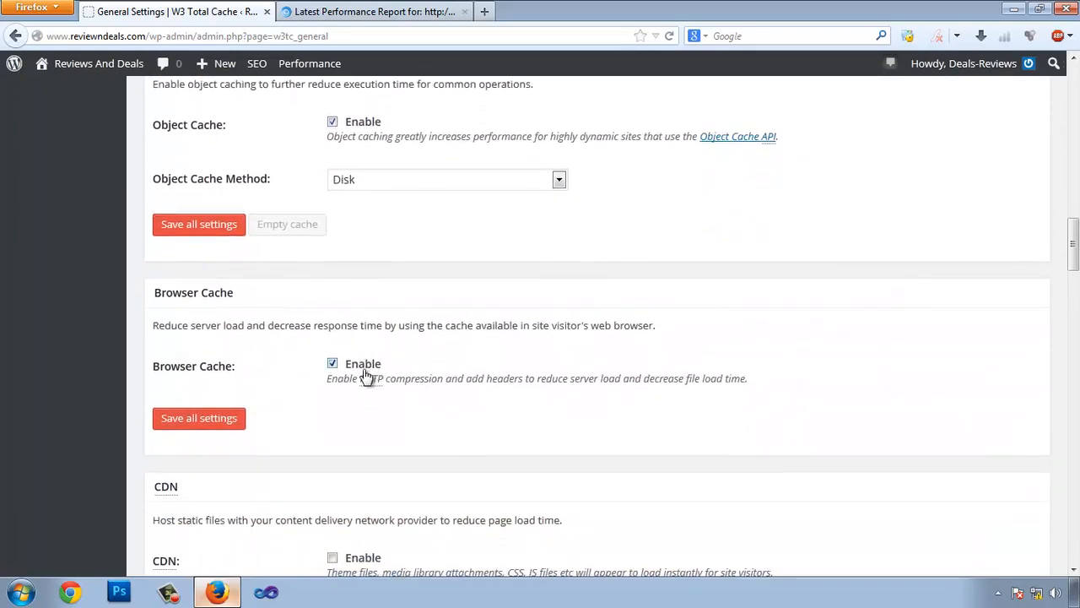
{"action": "scroll", "coordinate": [465, 384], "scroll_direction": "down", "scroll_amount": 4}
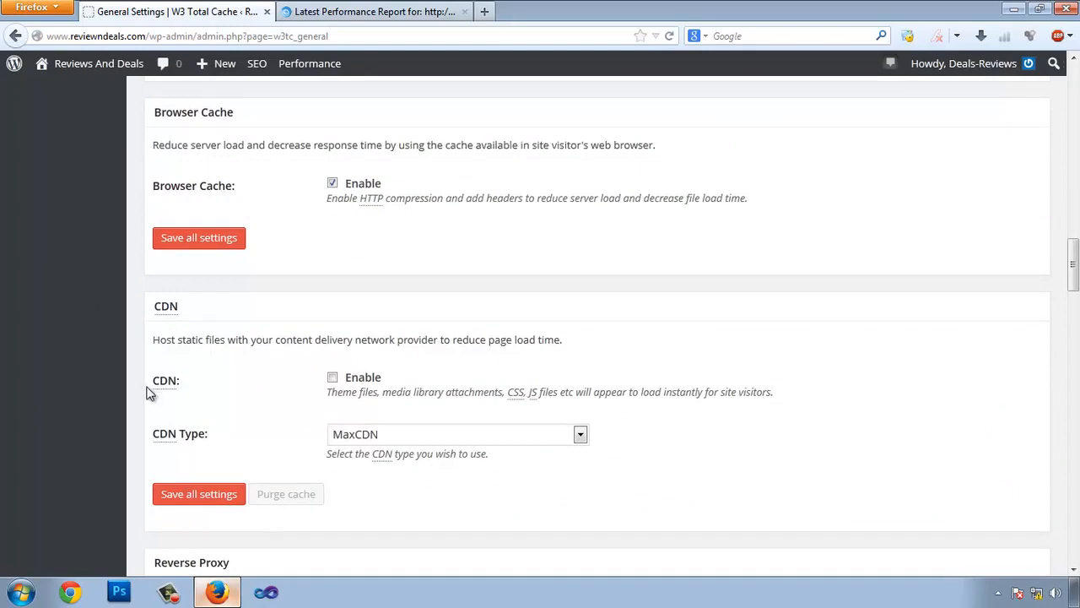
{"action": "scroll", "coordinate": [382, 395], "scroll_direction": "down", "scroll_amount": 4}
{"action": "left_click", "coordinate": [400, 256]}
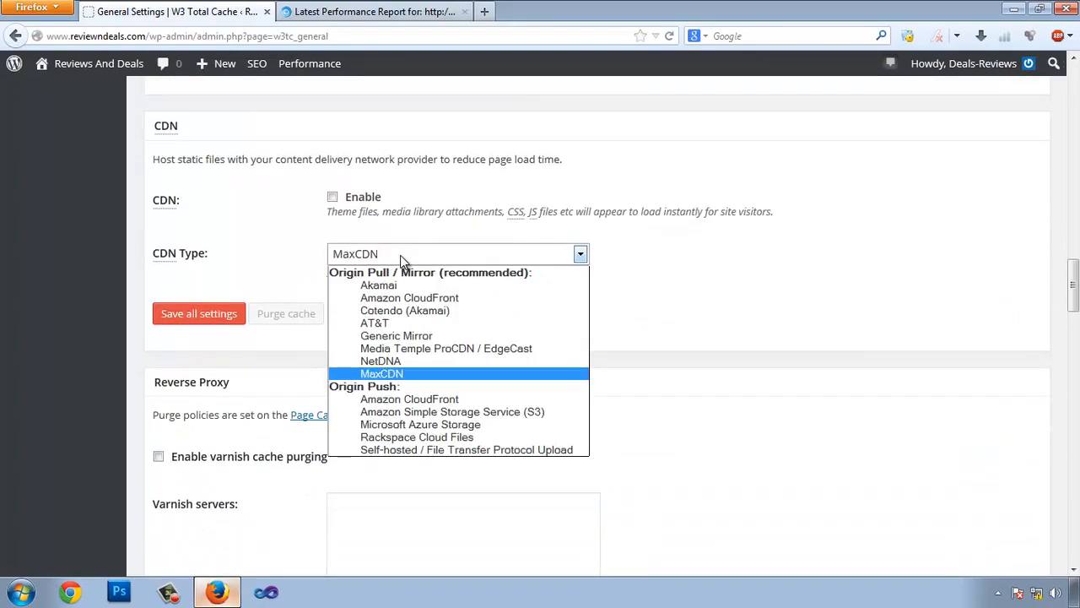
{"action": "left_click", "coordinate": [262, 203]}
{"action": "left_click", "coordinate": [470, 258]}
{"action": "left_click", "coordinate": [802, 246]}
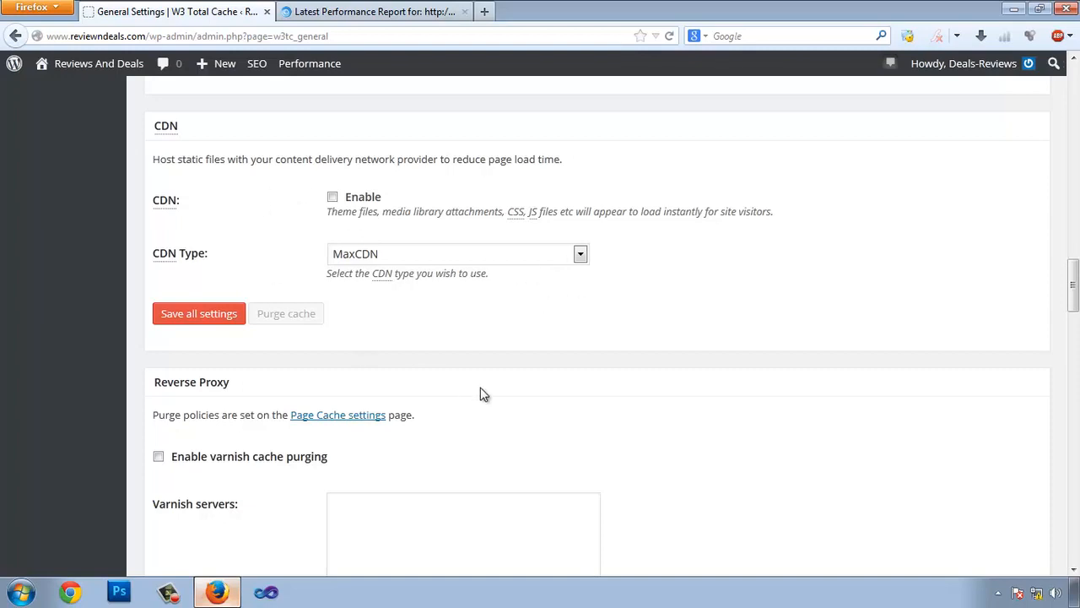
- Examine the Reverse Proxy and CloudFlare sections of the general settings, leaving their options as they are
{"action": "scroll", "coordinate": [476, 371], "scroll_direction": "down", "scroll_amount": 3}
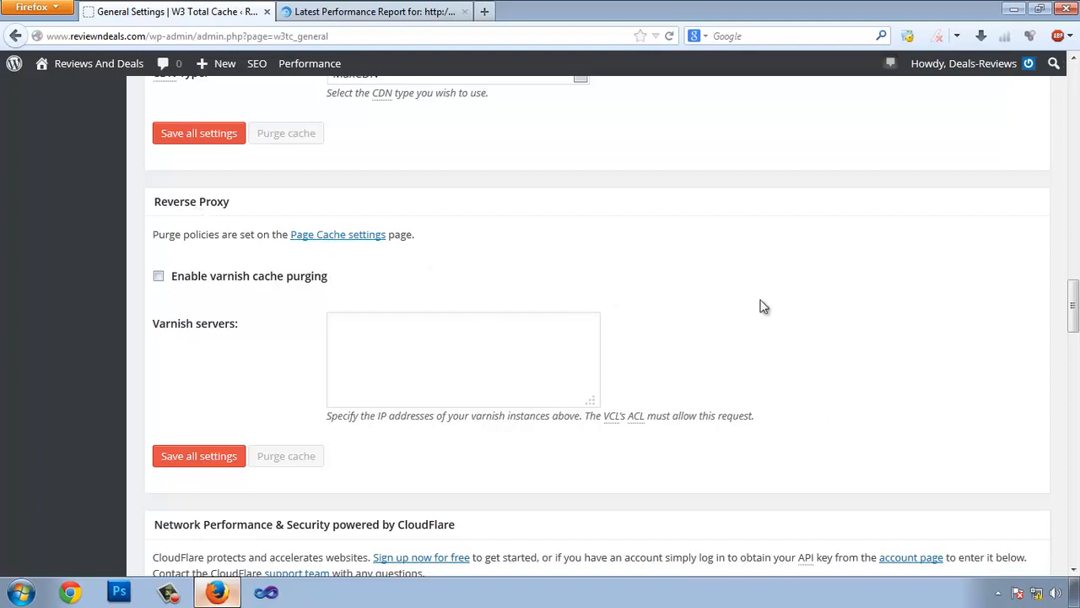
{"action": "scroll", "coordinate": [784, 264], "scroll_direction": "down", "scroll_amount": 2}
{"action": "scroll", "coordinate": [767, 244], "scroll_direction": "down", "scroll_amount": 5}
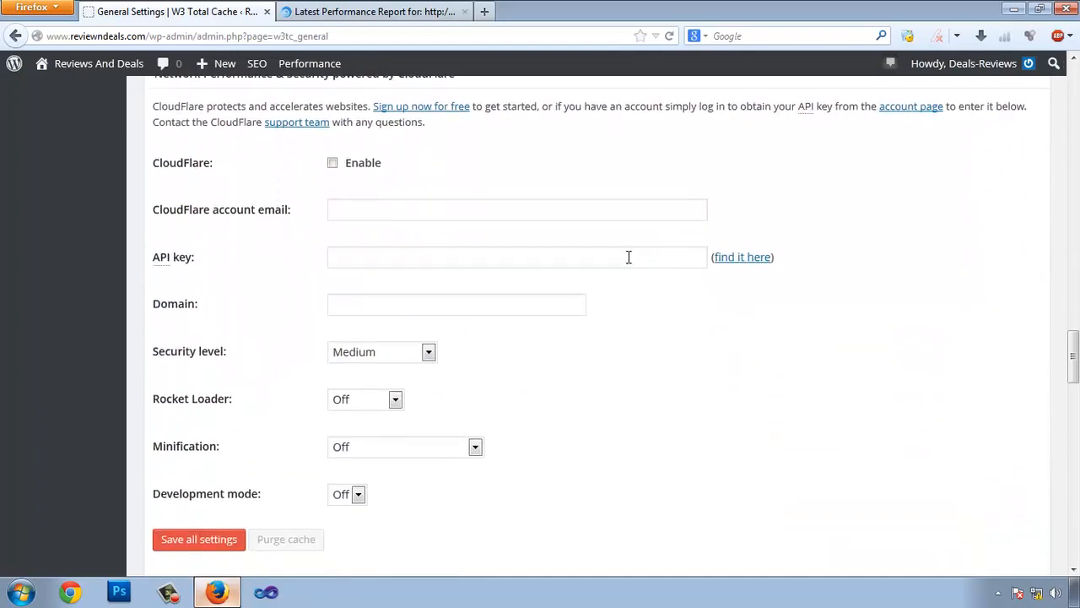
{"action": "scroll", "coordinate": [627, 256], "scroll_direction": "up", "scroll_amount": 3}
{"action": "scroll", "coordinate": [445, 372], "scroll_direction": "down", "scroll_amount": 2}
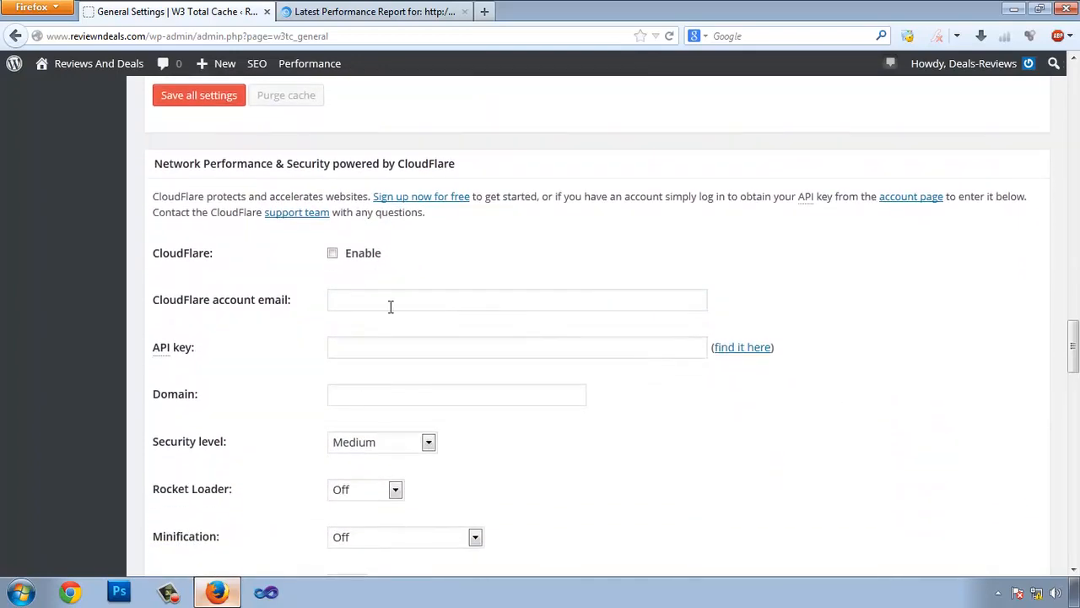
{"action": "scroll", "coordinate": [374, 313], "scroll_direction": "down", "scroll_amount": 4}
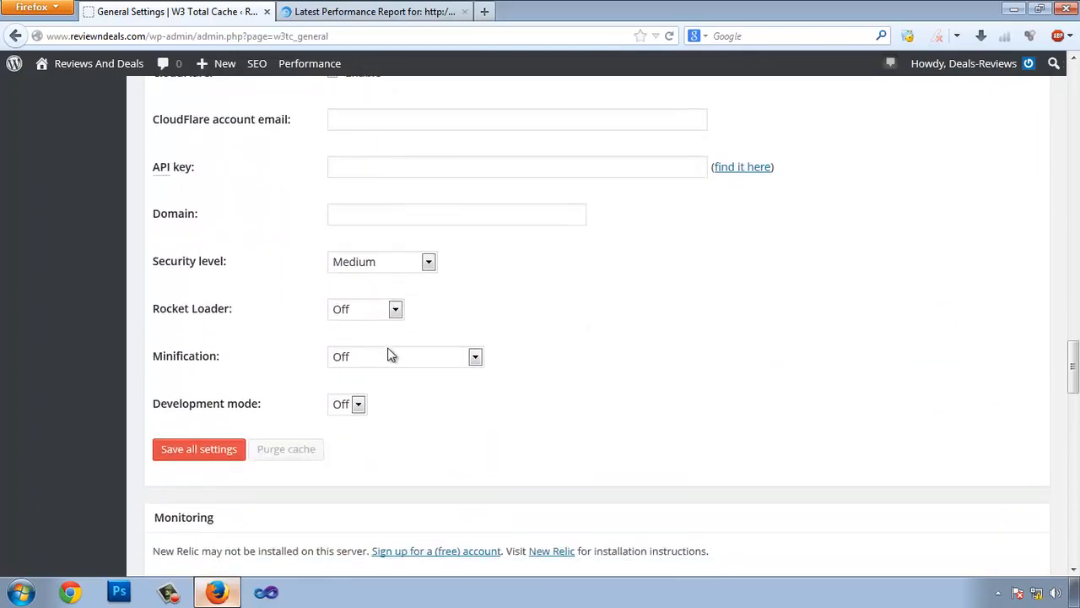
{"action": "scroll", "coordinate": [342, 289], "scroll_direction": "up", "scroll_amount": 3}
{"action": "scroll", "coordinate": [582, 347], "scroll_direction": "down", "scroll_amount": 1}
{"action": "scroll", "coordinate": [586, 352], "scroll_direction": "down", "scroll_amount": 7}
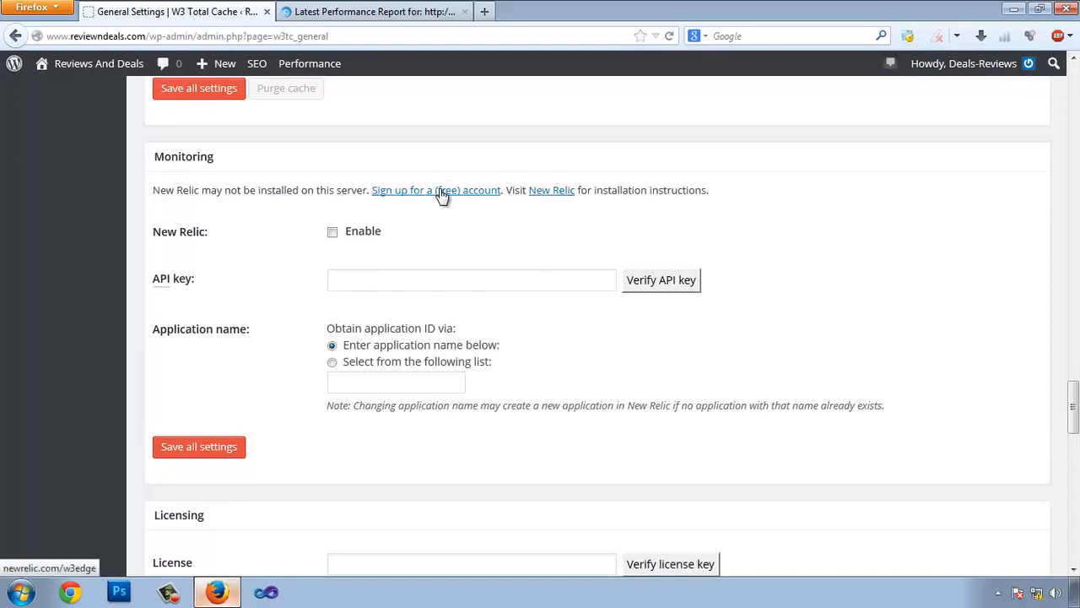
- Examine the New Relic monitoring, licensing and miscellaneous options, including the Google Page Speed dashboard widget and its API key field
{"action": "left_click", "coordinate": [360, 282]}
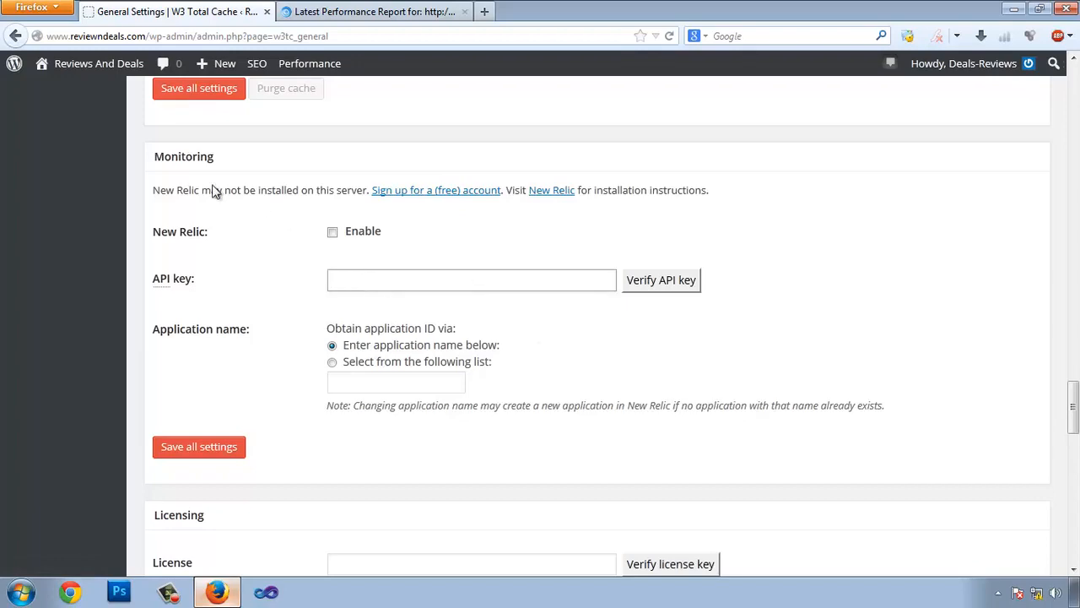
{"action": "scroll", "coordinate": [480, 251], "scroll_direction": "down", "scroll_amount": 2}
{"action": "scroll", "coordinate": [506, 349], "scroll_direction": "up", "scroll_amount": 4}
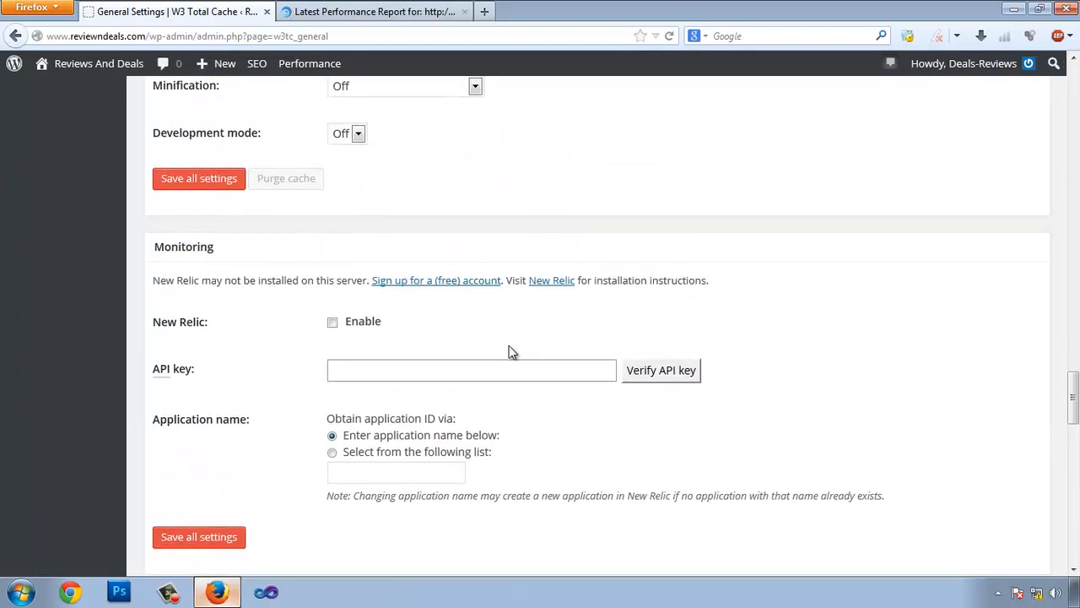
{"action": "scroll", "coordinate": [512, 351], "scroll_direction": "down", "scroll_amount": 10}
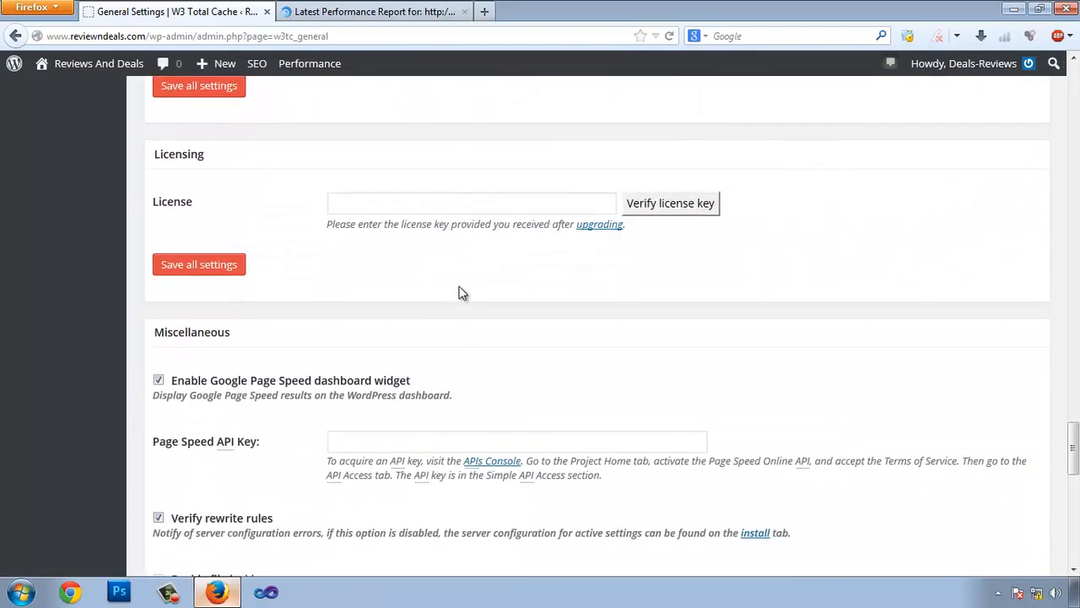
{"action": "scroll", "coordinate": [463, 293], "scroll_direction": "down", "scroll_amount": 2}
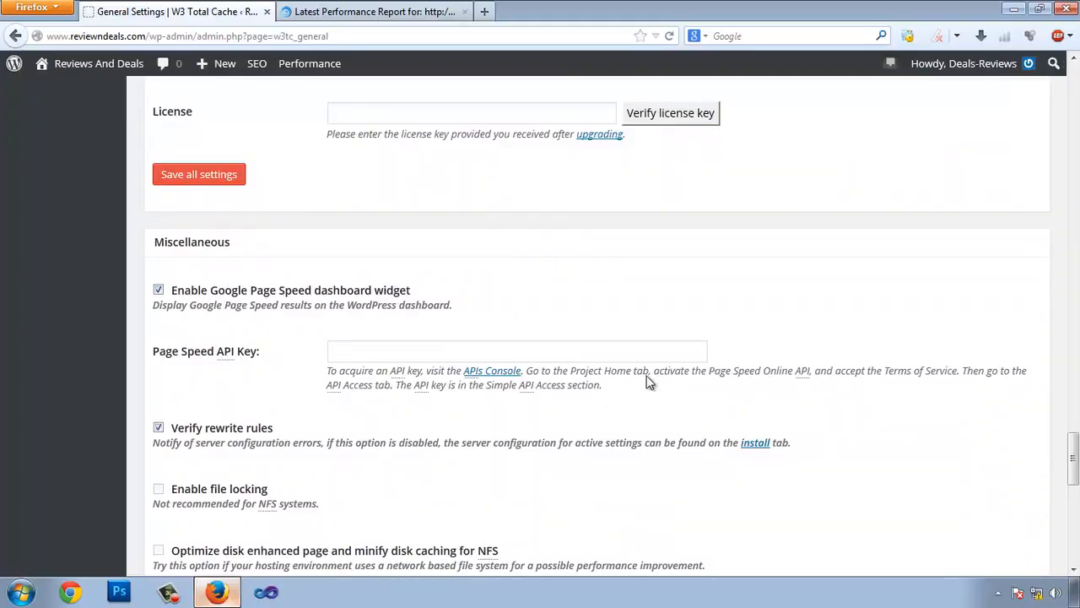
{"action": "left_click", "coordinate": [393, 350]}
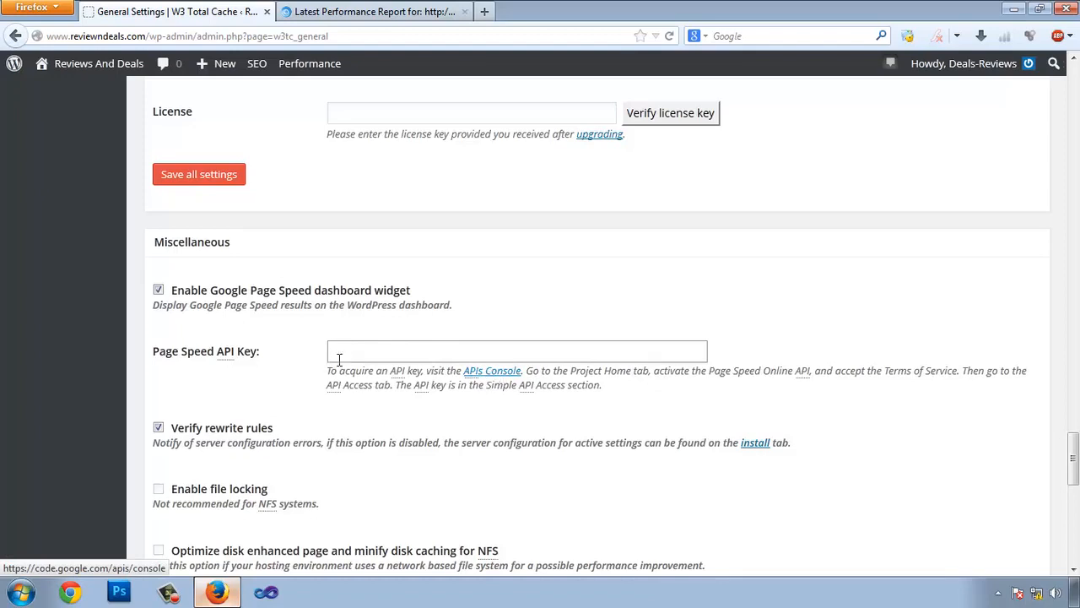
{"action": "left_click", "coordinate": [159, 292]}
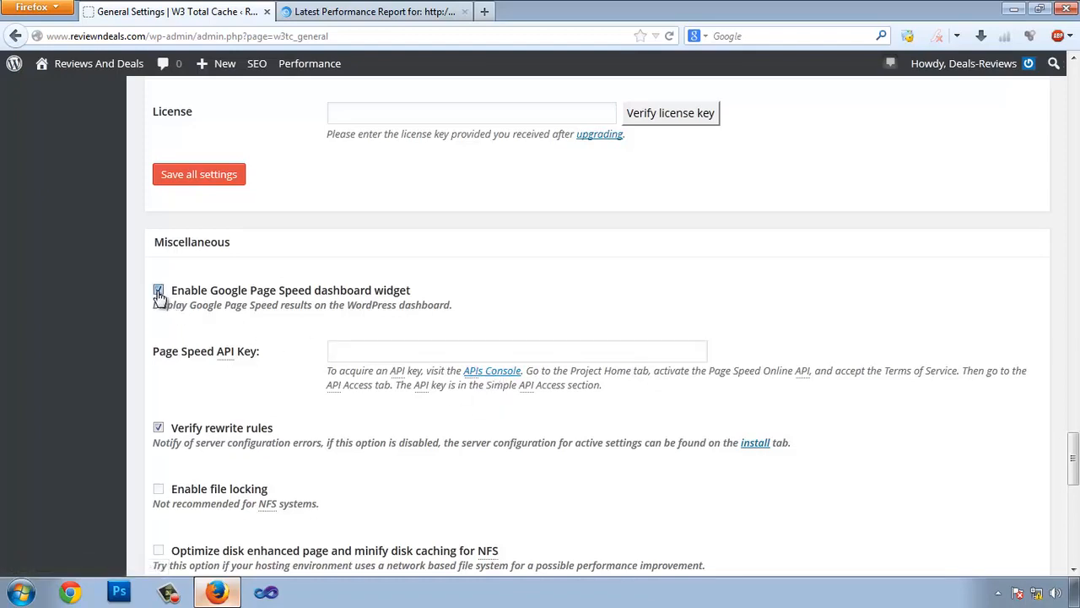
- Check the Debug and Import / Export sections, leaving all debug modes off, and save all general settings
{"action": "scroll", "coordinate": [332, 381], "scroll_direction": "down", "scroll_amount": 2}
{"action": "scroll", "coordinate": [439, 369], "scroll_direction": "down", "scroll_amount": 5}
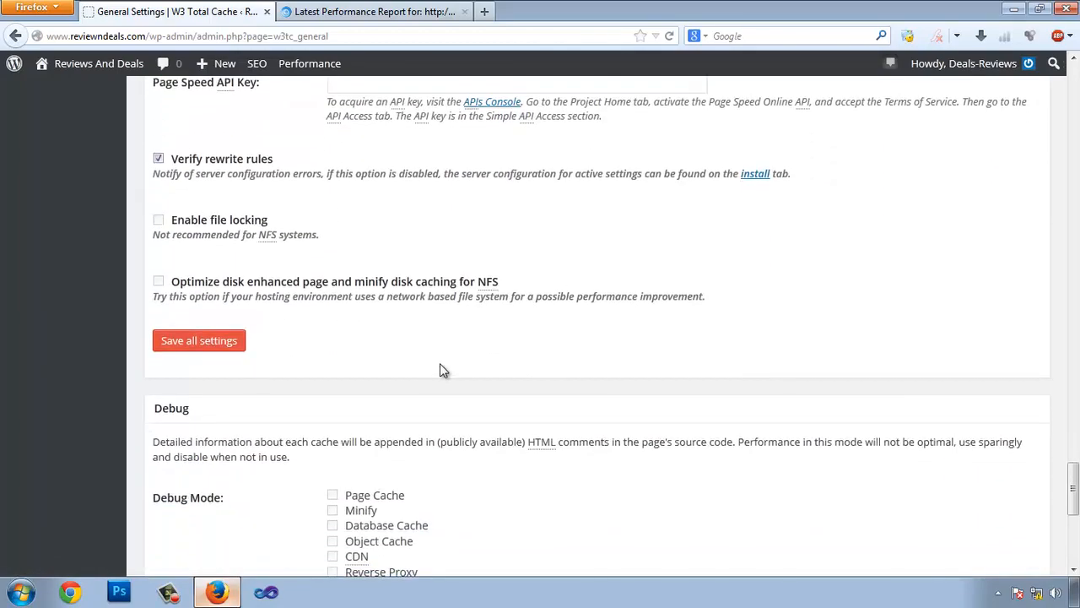
{"action": "scroll", "coordinate": [437, 371], "scroll_direction": "down", "scroll_amount": 2}
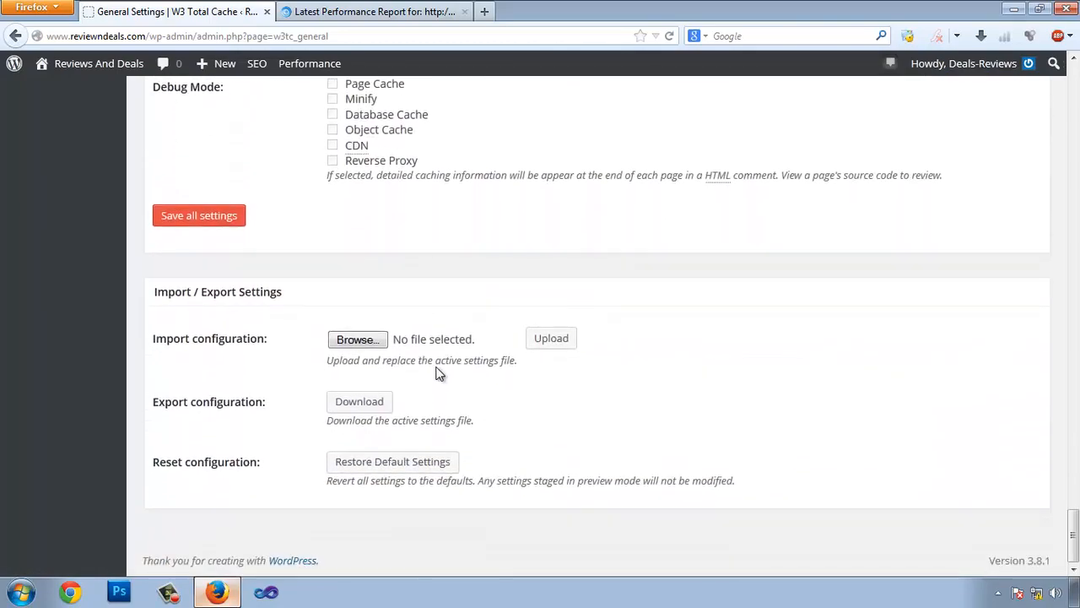
{"action": "scroll", "coordinate": [463, 385], "scroll_direction": "up", "scroll_amount": 4}
{"action": "scroll", "coordinate": [470, 379], "scroll_direction": "down", "scroll_amount": 3}
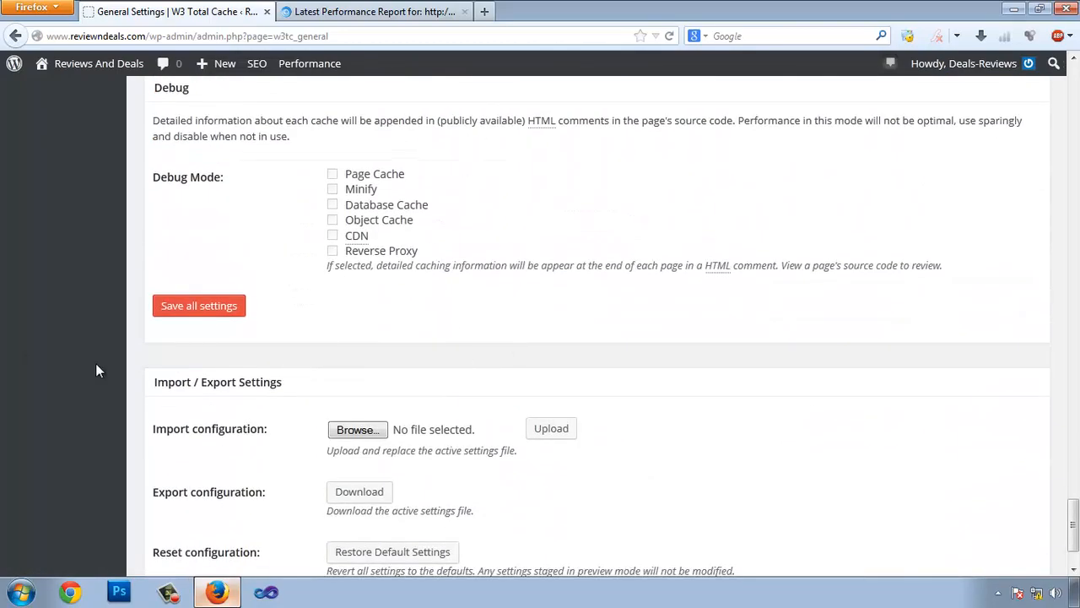
{"action": "left_click", "coordinate": [191, 309]}
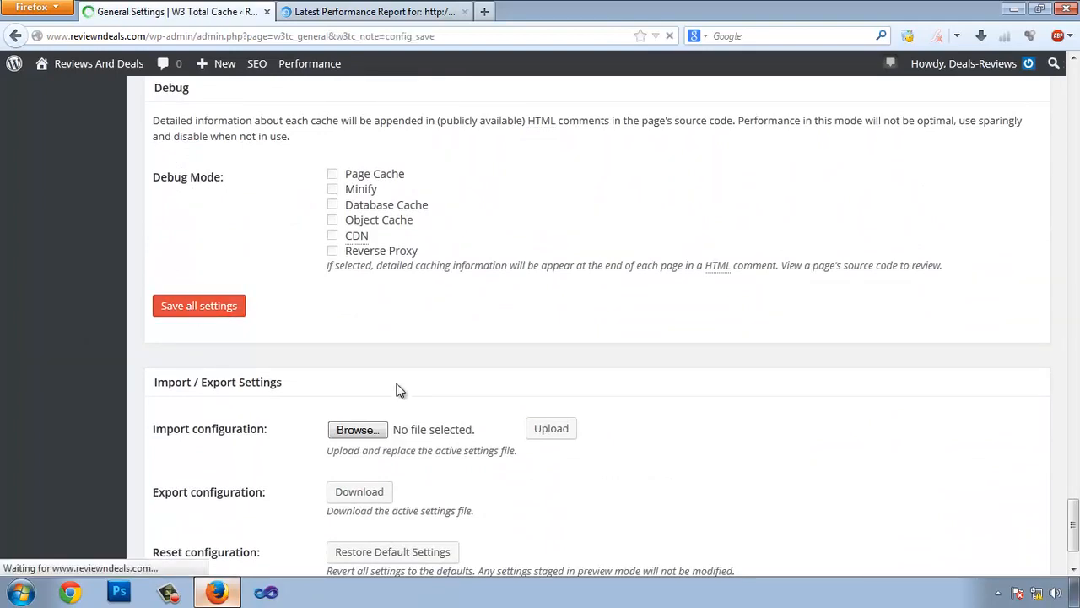
- Open the Page Cache settings and enable caching of feeds for site, categories, tags and comments
{"action": "scroll", "coordinate": [439, 296], "scroll_direction": "down", "scroll_amount": 2}
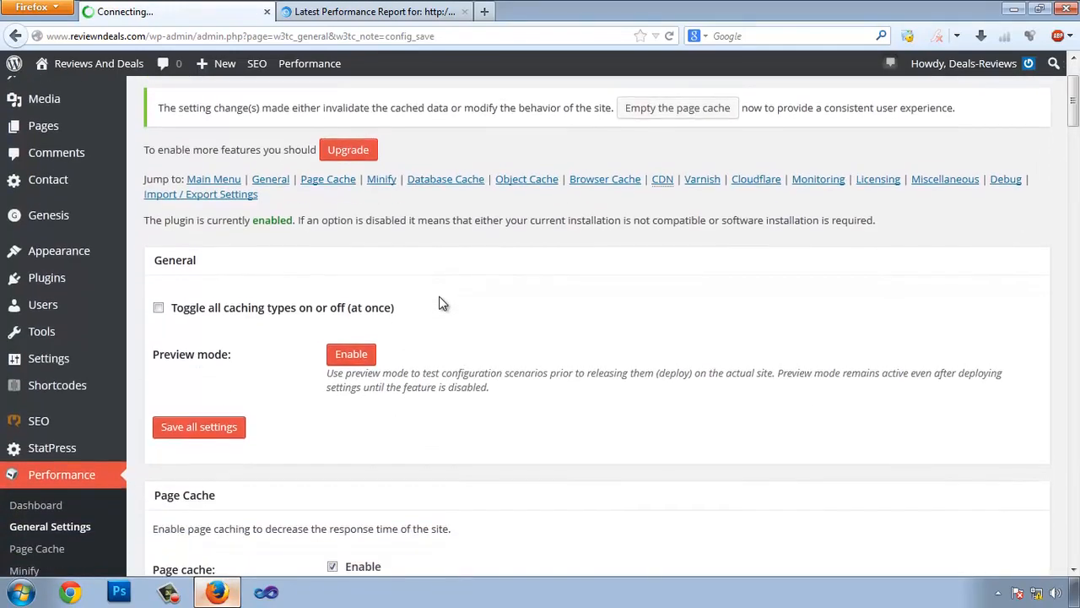
{"action": "scroll", "coordinate": [439, 303], "scroll_direction": "down", "scroll_amount": 3}
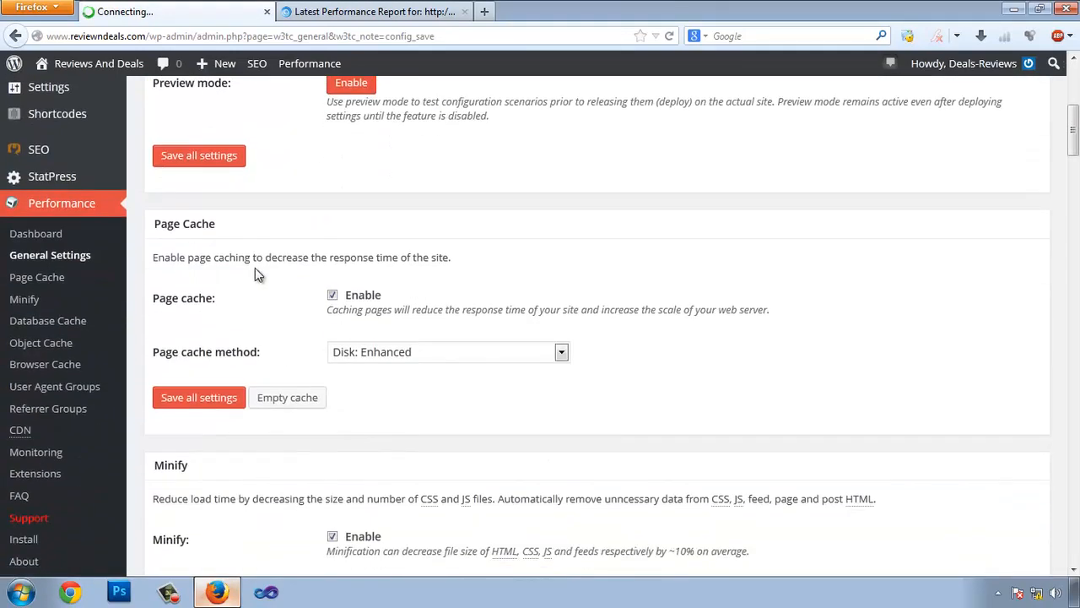
{"action": "left_click", "coordinate": [56, 279]}
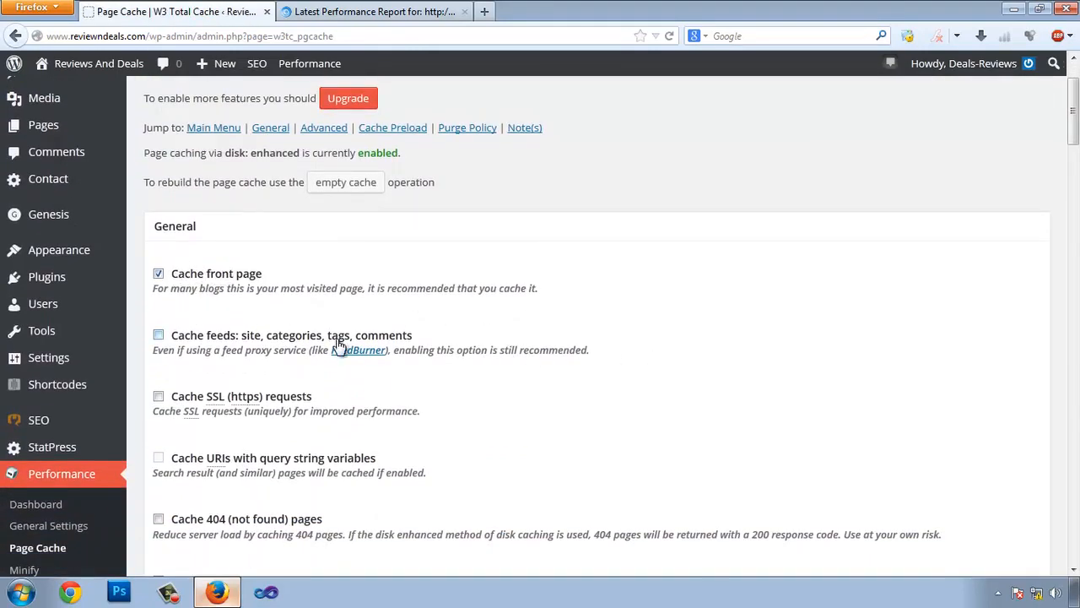
{"action": "left_click", "coordinate": [159, 335]}
{"action": "scroll", "coordinate": [403, 335], "scroll_direction": "down", "scroll_amount": 2}
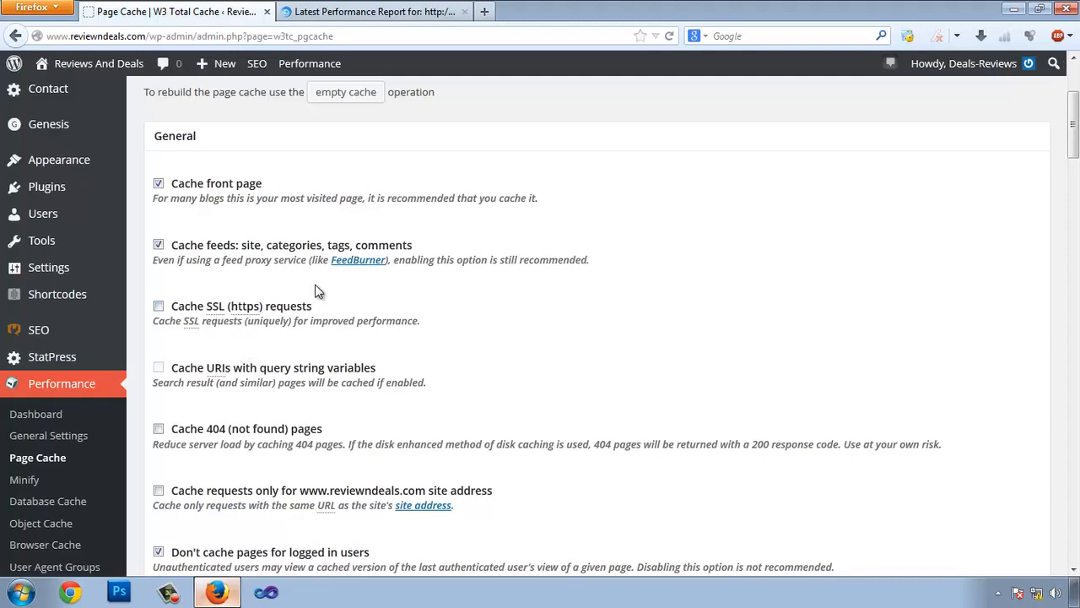
{"action": "scroll", "coordinate": [279, 319], "scroll_direction": "down", "scroll_amount": 2}
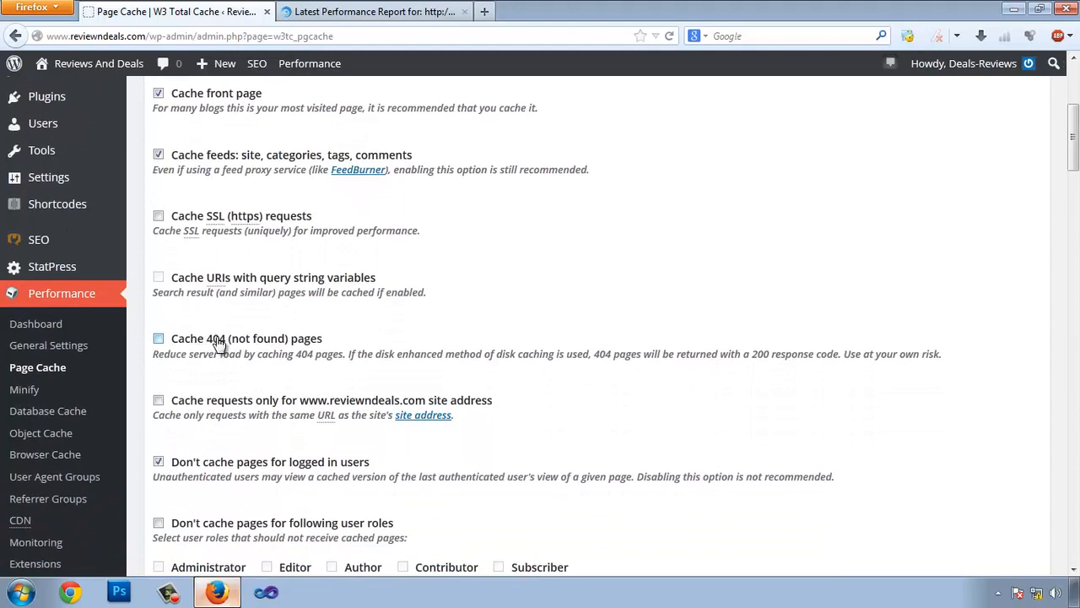
{"action": "left_click", "coordinate": [159, 401]}
{"action": "scroll", "coordinate": [403, 396], "scroll_direction": "down", "scroll_amount": 2}
{"action": "scroll", "coordinate": [386, 391], "scroll_direction": "down", "scroll_amount": 2}
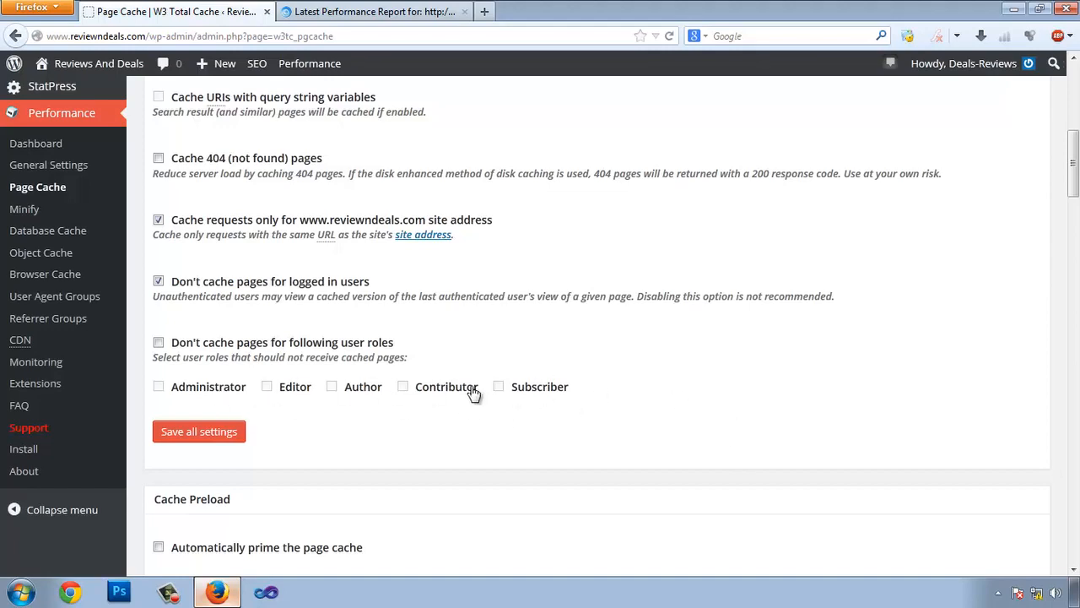
{"action": "left_click", "coordinate": [158, 343]}
{"action": "left_click", "coordinate": [268, 386]}
{"action": "left_click", "coordinate": [268, 386]}
{"action": "left_click", "coordinate": [191, 388]}
{"action": "left_click", "coordinate": [158, 343]}
- Review the cache preload, purge policy and advanced options, then save all Page Cache settings
{"action": "scroll", "coordinate": [376, 361], "scroll_direction": "down", "scroll_amount": 3}
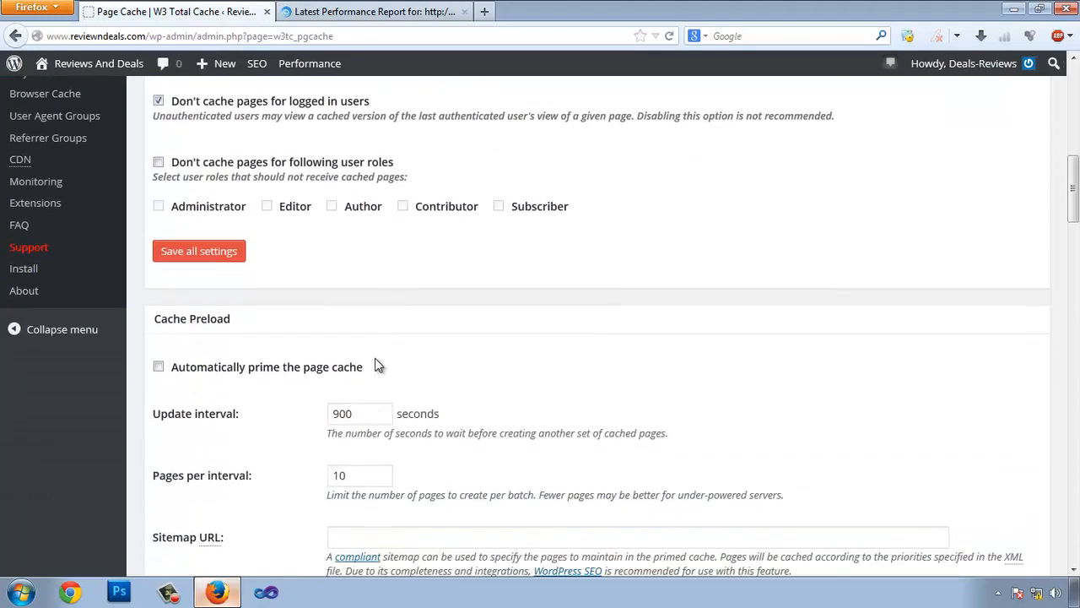
{"action": "scroll", "coordinate": [365, 403], "scroll_direction": "down", "scroll_amount": 11}
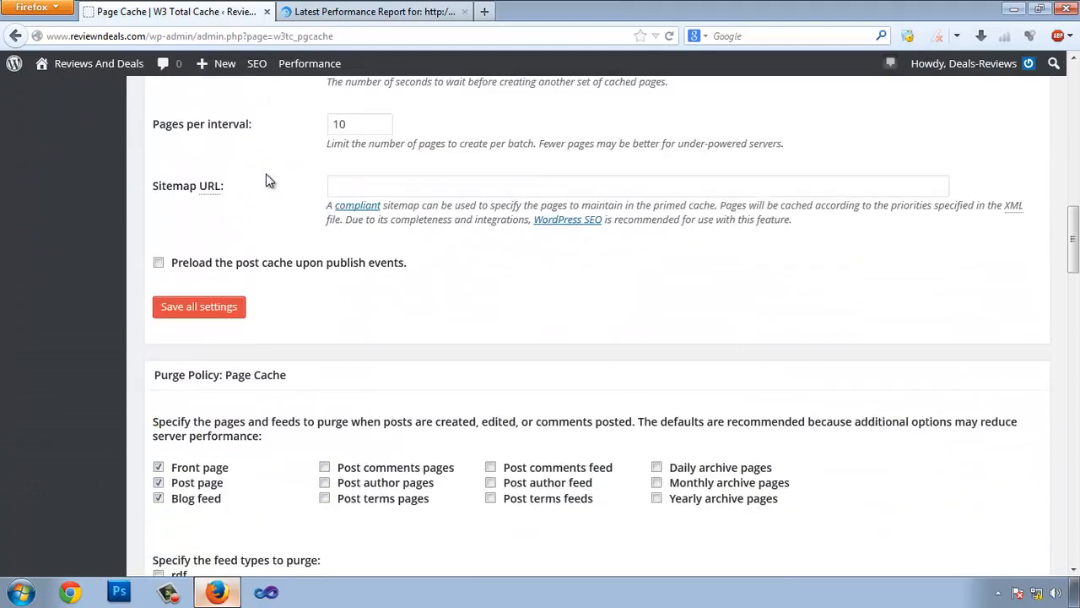
{"action": "scroll", "coordinate": [349, 232], "scroll_direction": "down", "scroll_amount": 15}
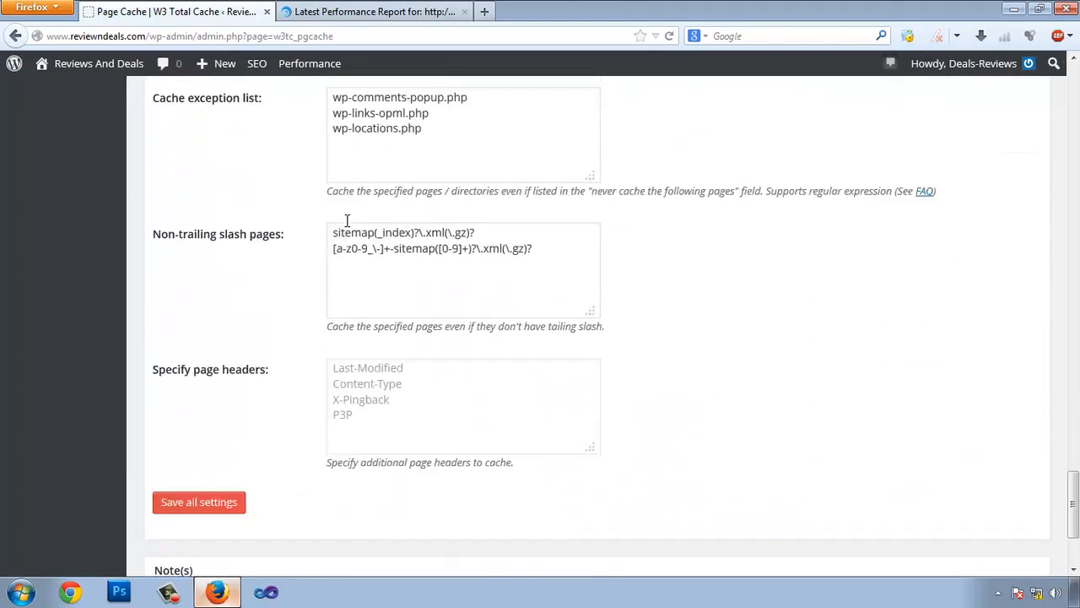
{"action": "left_click", "coordinate": [187, 342]}
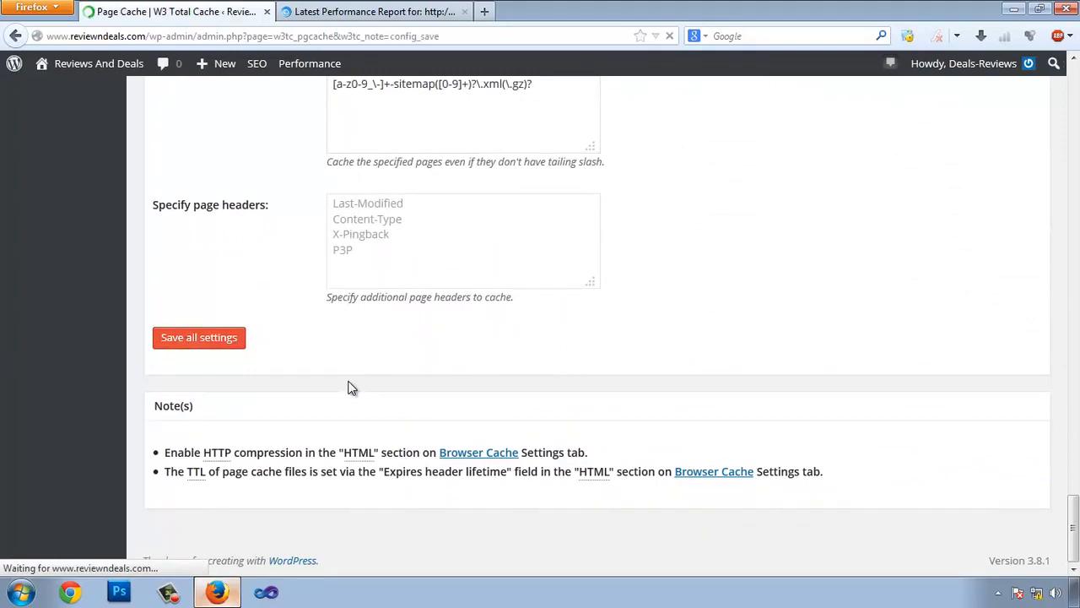
- Open the Minify settings and enable HTML minification with inline CSS and inline JS minification
{"action": "scroll", "coordinate": [404, 342], "scroll_direction": "down", "scroll_amount": 5}
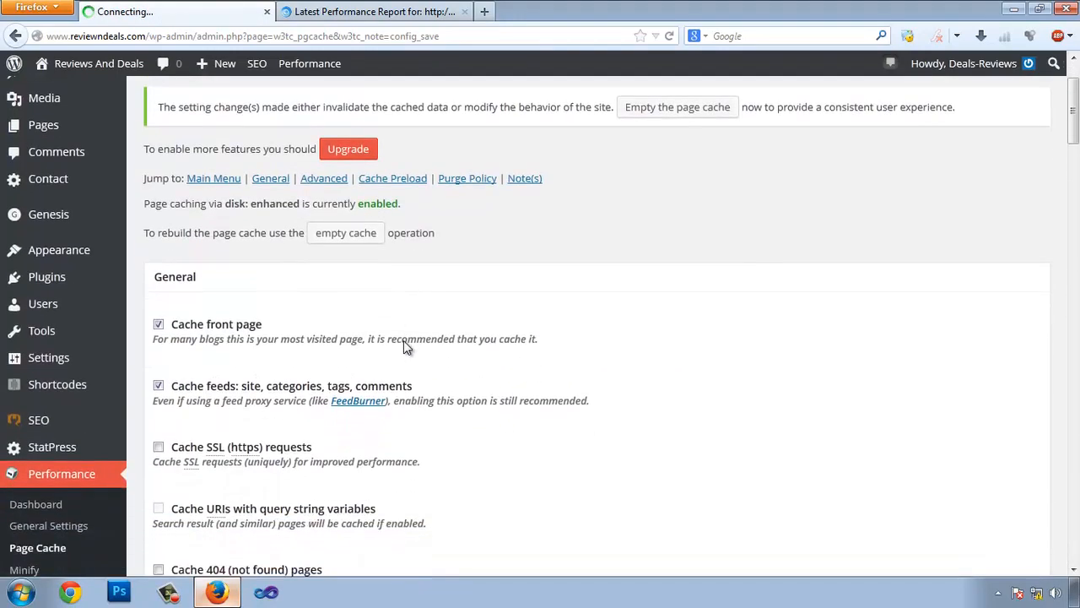
{"action": "left_click", "coordinate": [27, 302]}
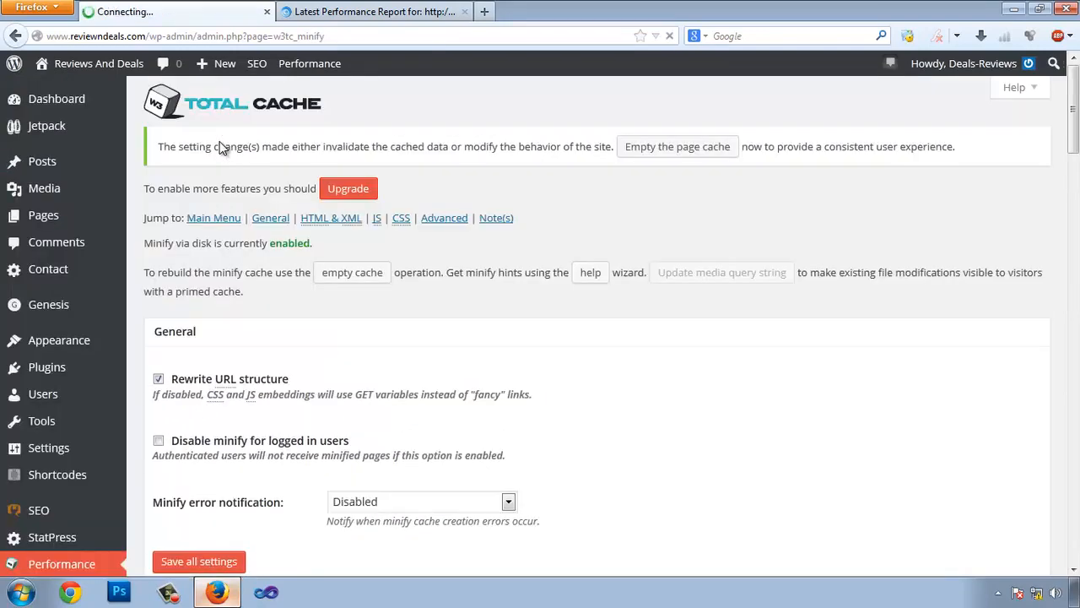
{"action": "scroll", "coordinate": [655, 250], "scroll_direction": "down", "scroll_amount": 2}
{"action": "scroll", "coordinate": [640, 256], "scroll_direction": "down", "scroll_amount": 4}
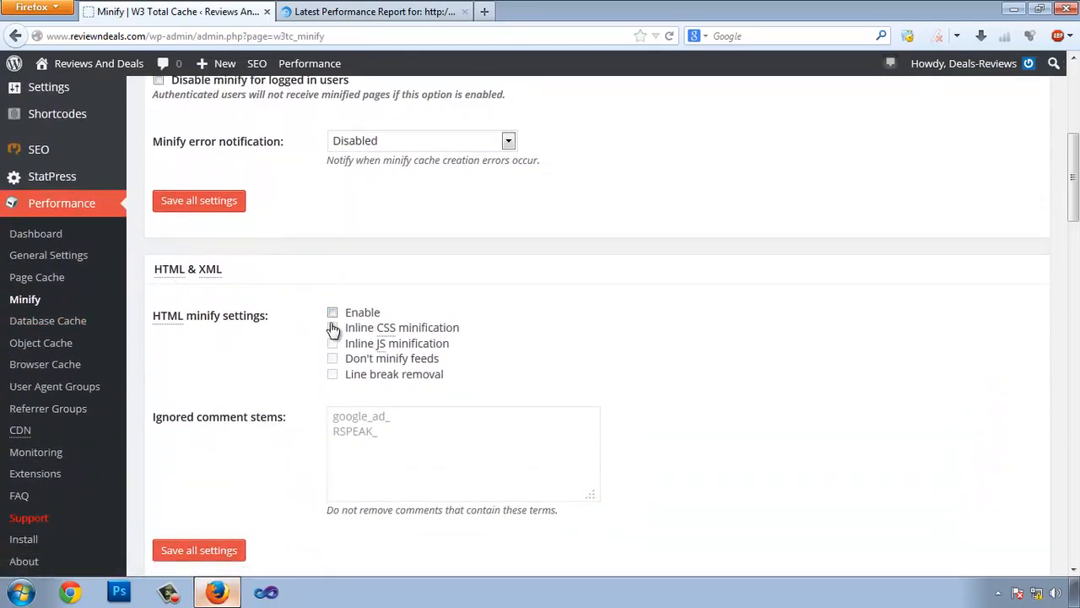
{"action": "left_click", "coordinate": [334, 313]}
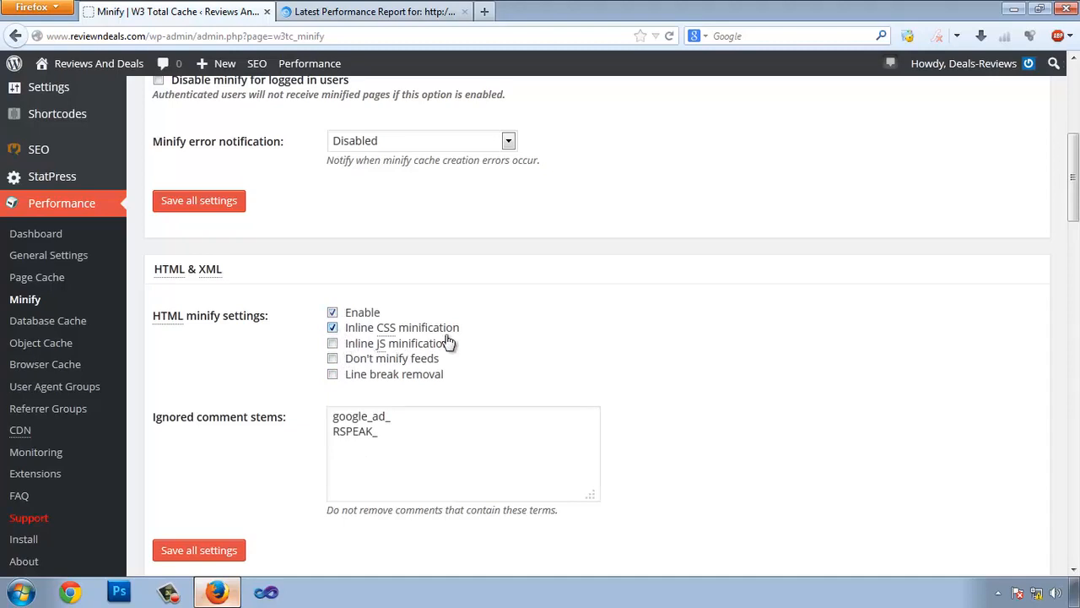
{"action": "left_click", "coordinate": [333, 346]}
{"action": "scroll", "coordinate": [615, 333], "scroll_direction": "down", "scroll_amount": 5}
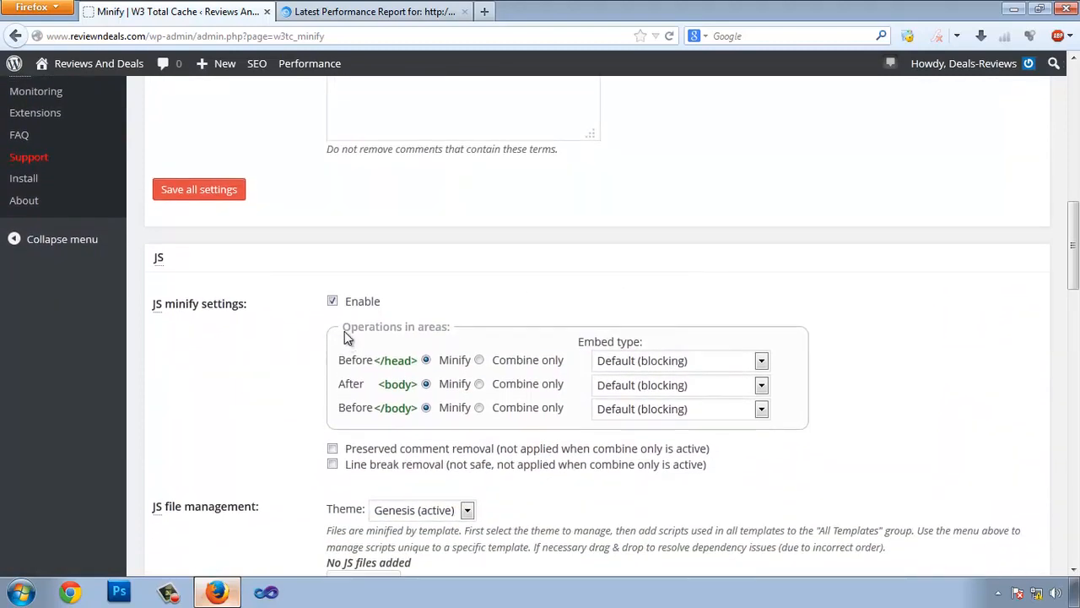
{"action": "left_click", "coordinate": [726, 360]}
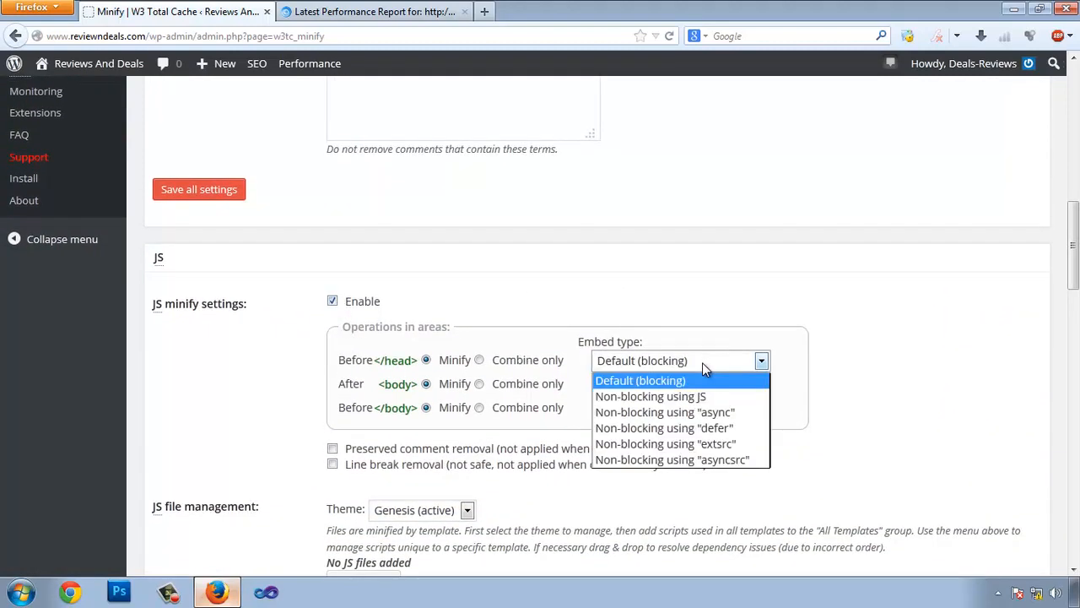
{"action": "left_click", "coordinate": [666, 397]}
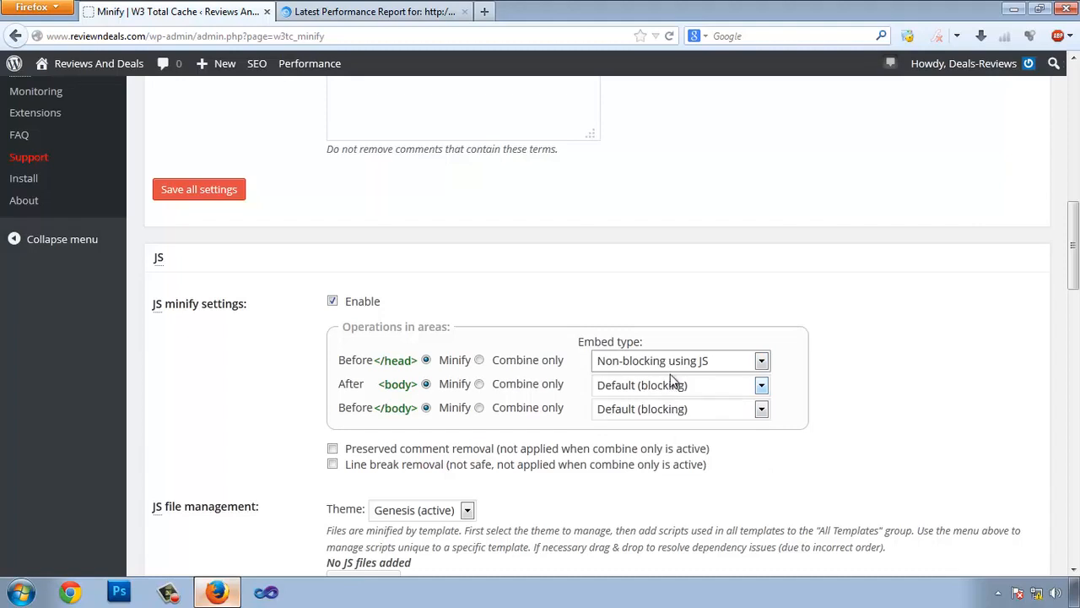
{"action": "left_click", "coordinate": [716, 365]}
{"action": "left_click", "coordinate": [640, 381]}
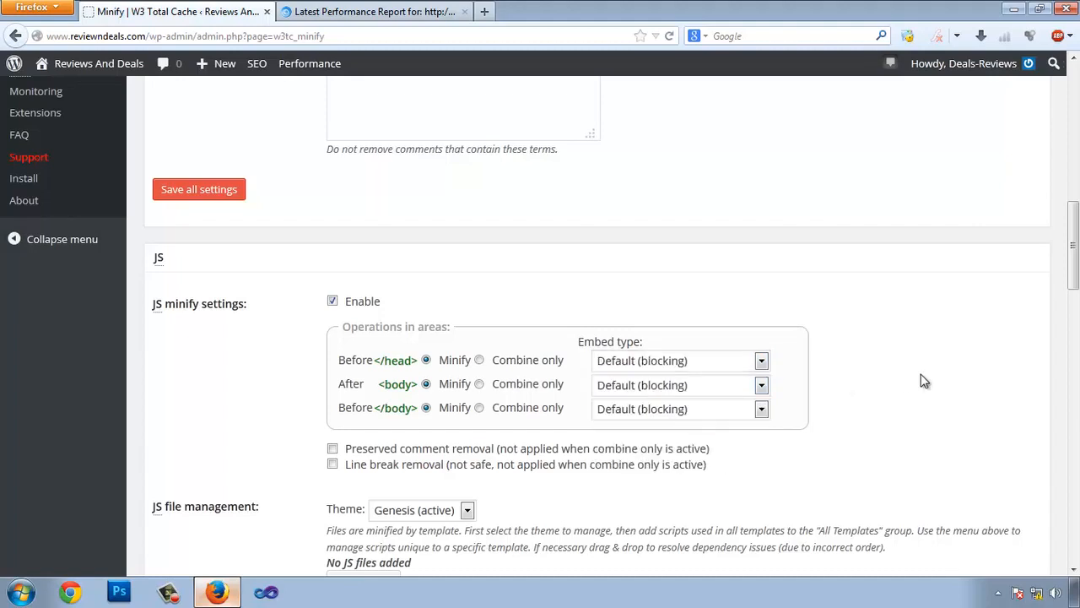
- Enable preserved comment removal and line break removal in the JS minify settings
{"action": "scroll", "coordinate": [924, 380], "scroll_direction": "down", "scroll_amount": 2}
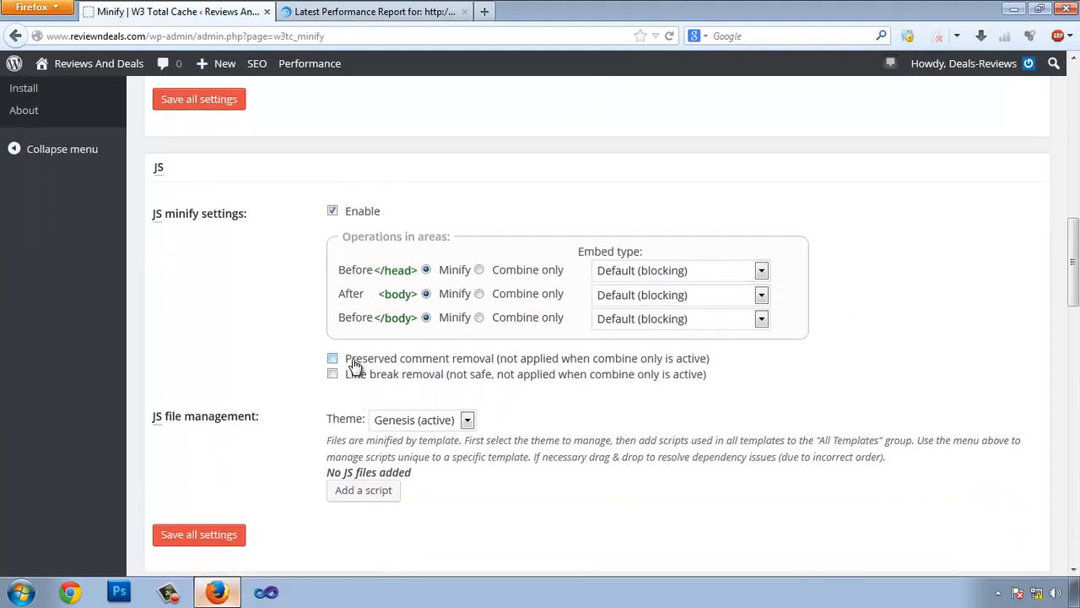
{"action": "left_click", "coordinate": [355, 363]}
{"action": "left_click", "coordinate": [374, 377]}
{"action": "scroll", "coordinate": [472, 413], "scroll_direction": "down", "scroll_amount": 2}
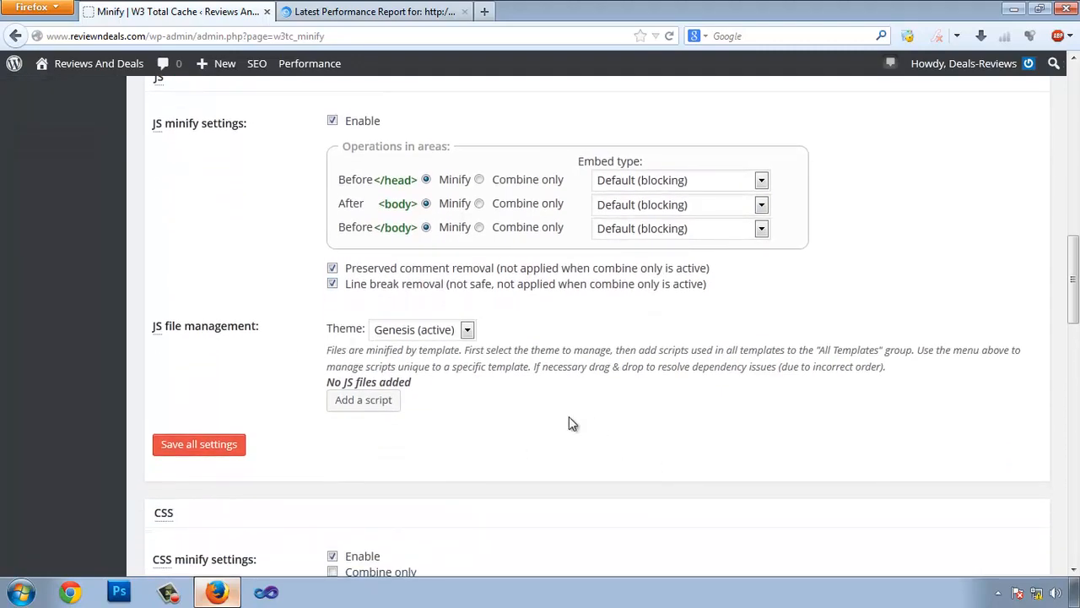
- Switch to the GTmetrix report and examine which CSS files the Minify CSS recommendation lists
{"action": "scroll", "coordinate": [557, 355], "scroll_direction": "down", "scroll_amount": 8}
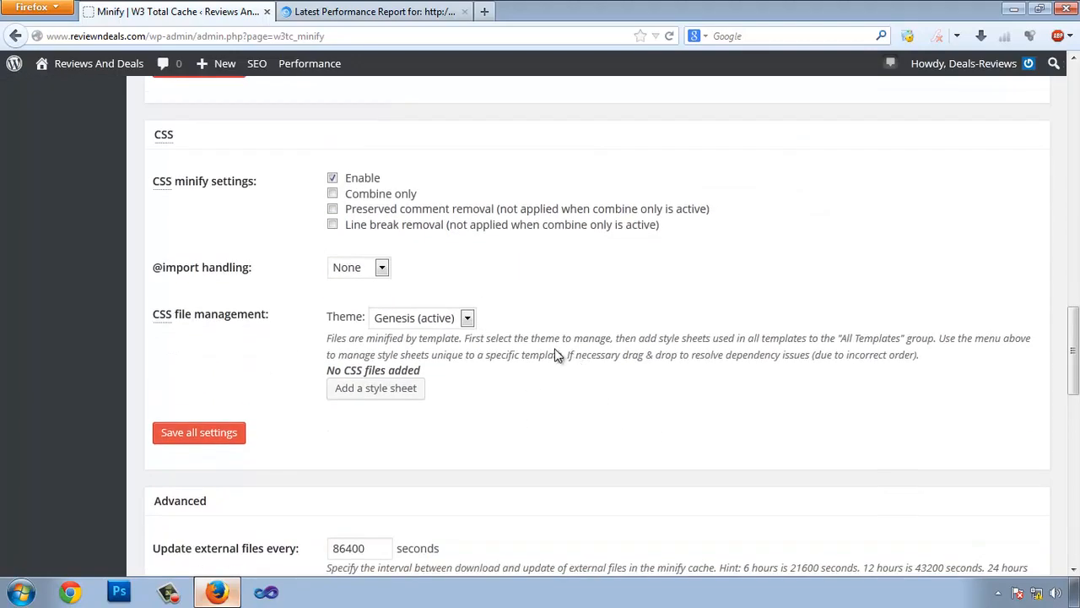
{"action": "left_click", "coordinate": [354, 12]}
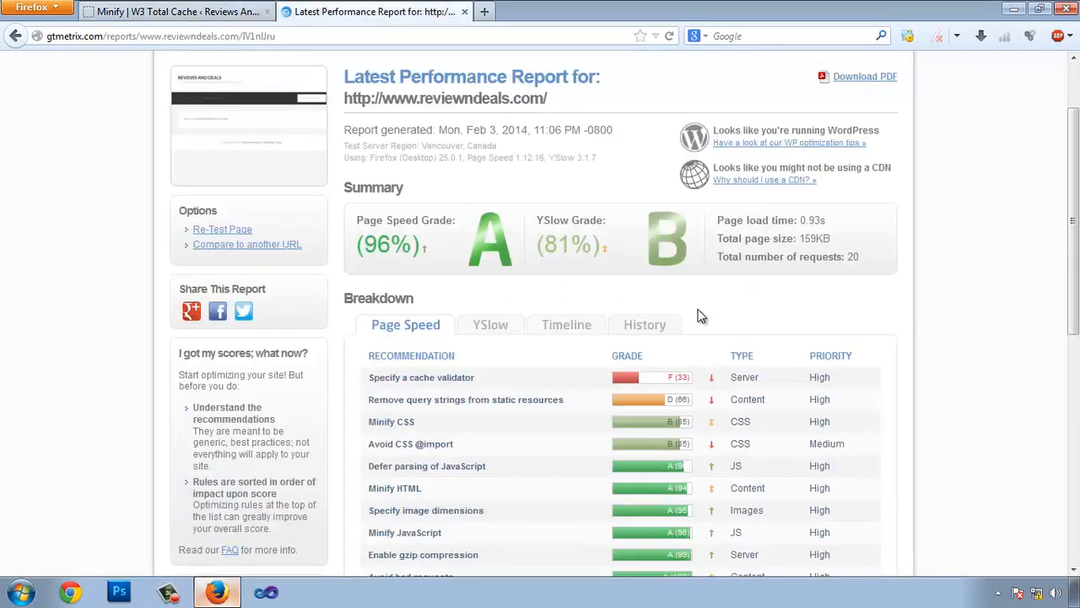
{"action": "scroll", "coordinate": [465, 377], "scroll_direction": "down", "scroll_amount": 2}
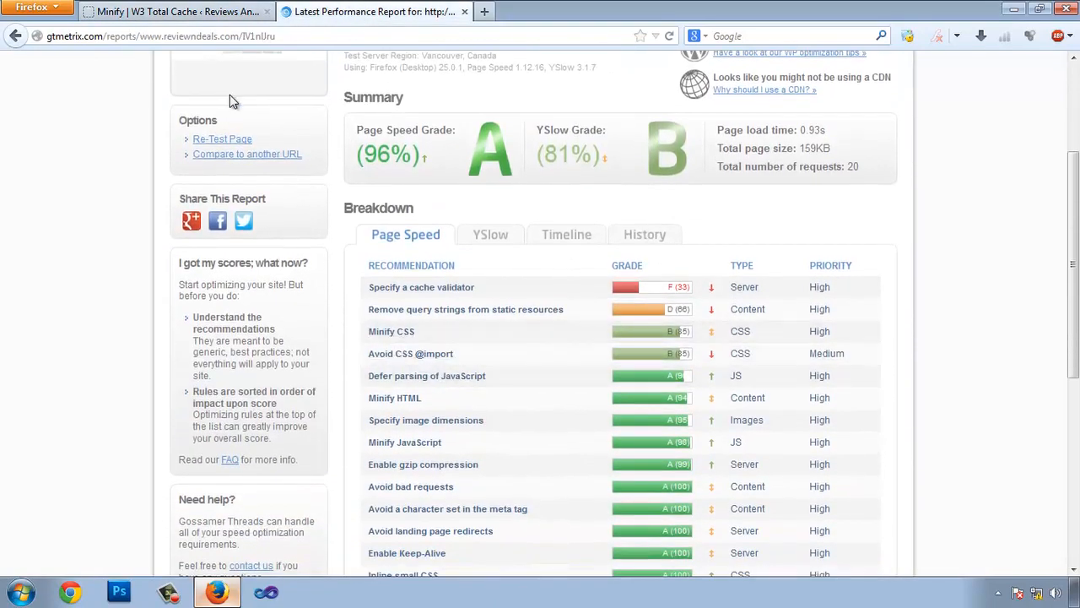
{"action": "left_click", "coordinate": [405, 336]}
{"action": "scroll", "coordinate": [487, 413], "scroll_direction": "down", "scroll_amount": 2}
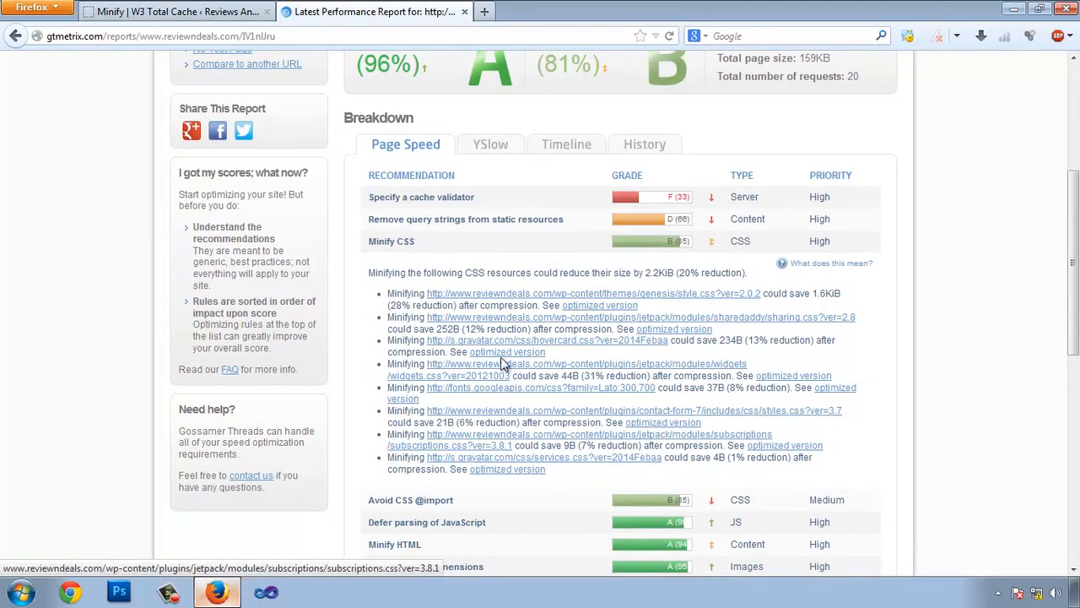
{"action": "left_click", "coordinate": [157, 11]}
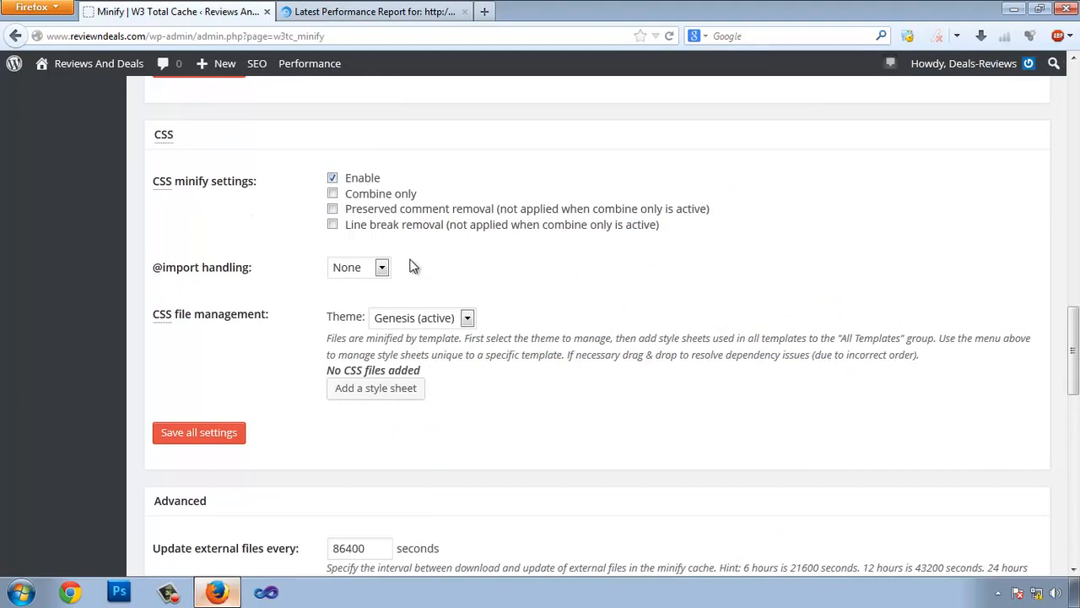
{"action": "left_click", "coordinate": [350, 211]}
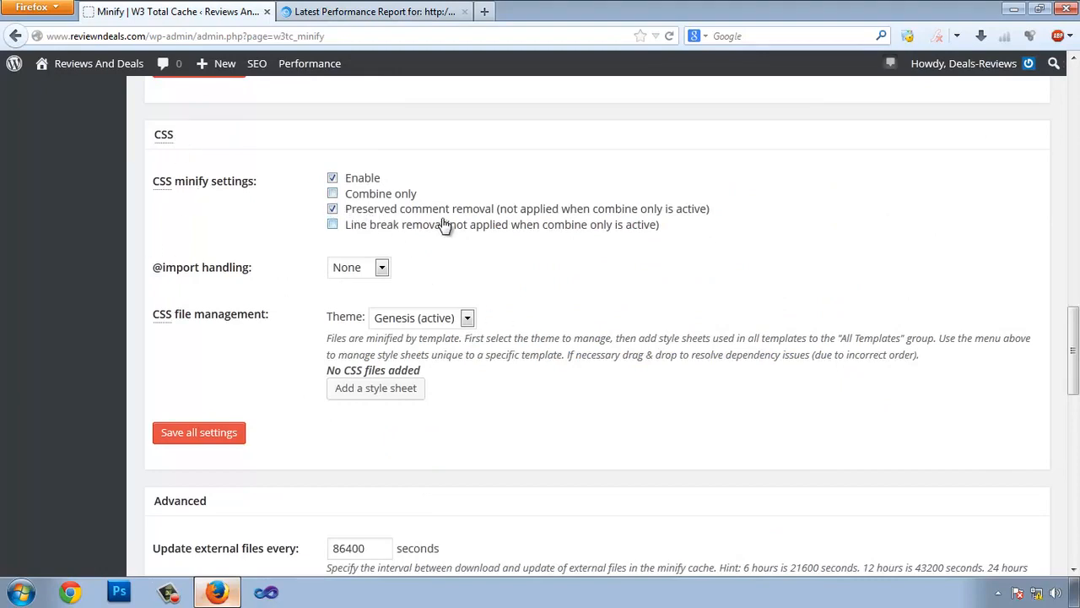
{"action": "left_click", "coordinate": [350, 268]}
{"action": "left_click", "coordinate": [288, 277]}
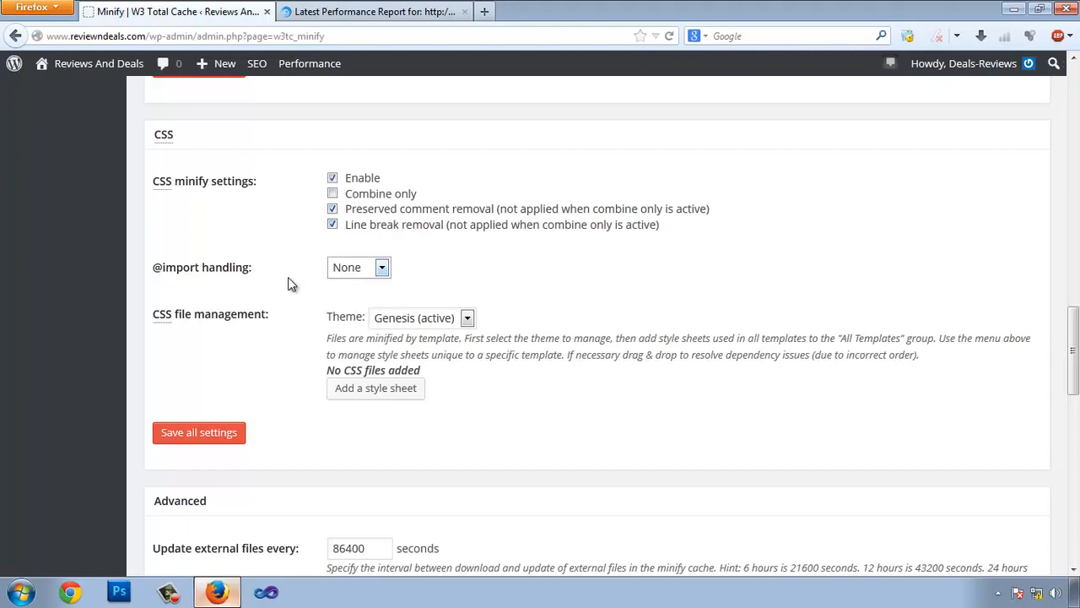
{"action": "left_click", "coordinate": [418, 318]}
{"action": "left_click", "coordinate": [424, 329]}
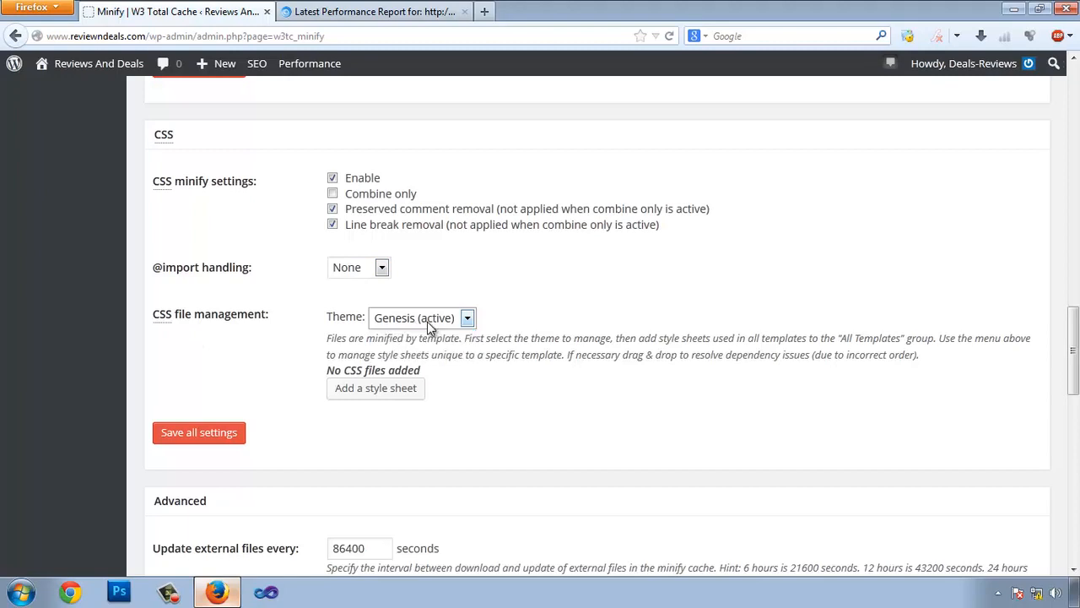
{"action": "left_click", "coordinate": [381, 387]}
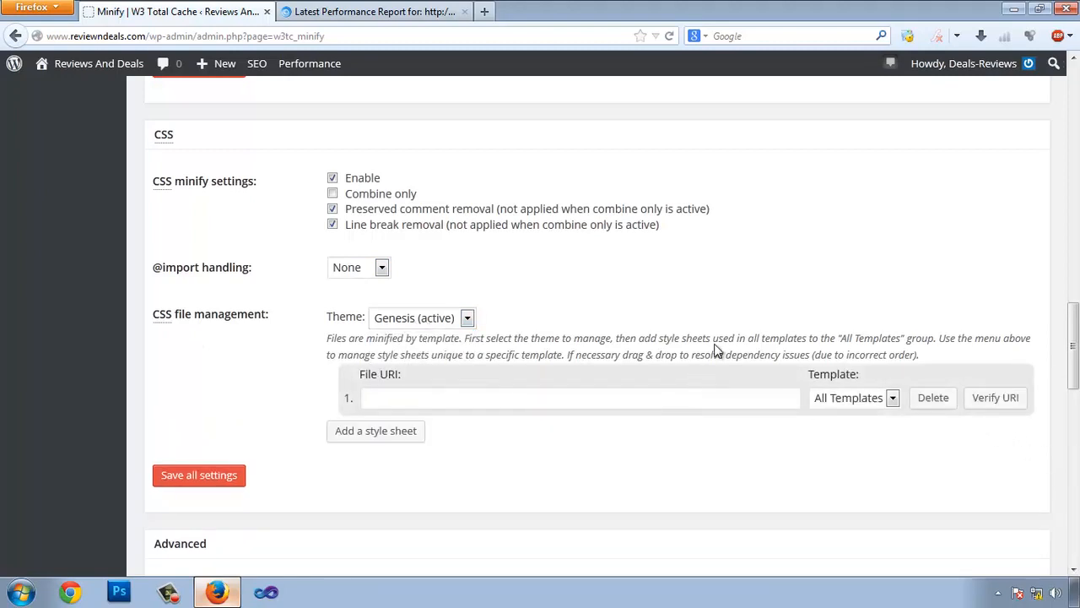
{"action": "left_click", "coordinate": [363, 12]}
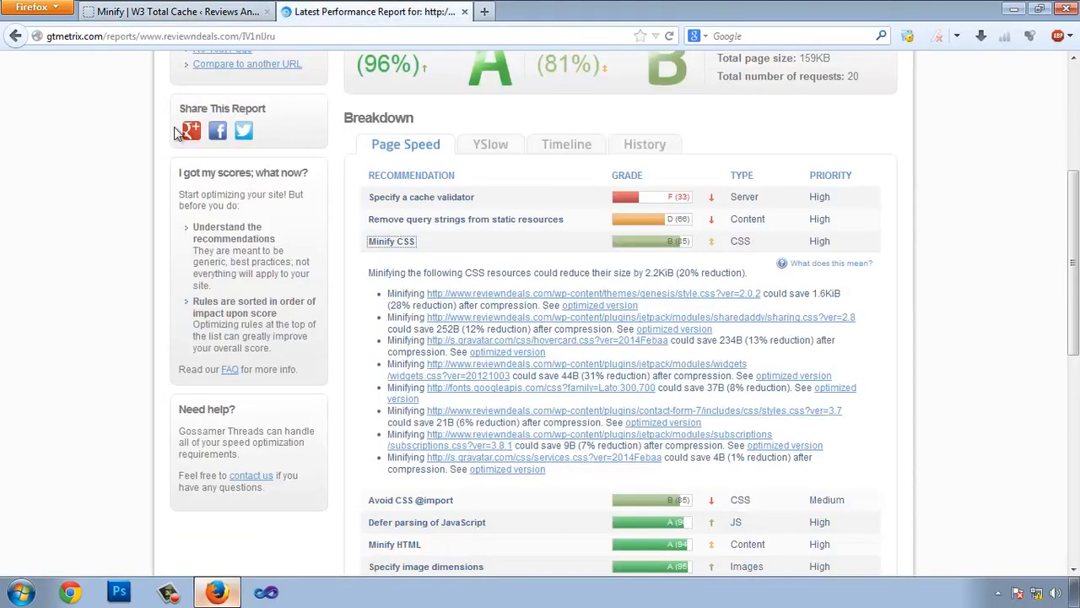
{"action": "left_click", "coordinate": [178, 12]}
{"action": "scroll", "coordinate": [270, 291], "scroll_direction": "down", "scroll_amount": 20}
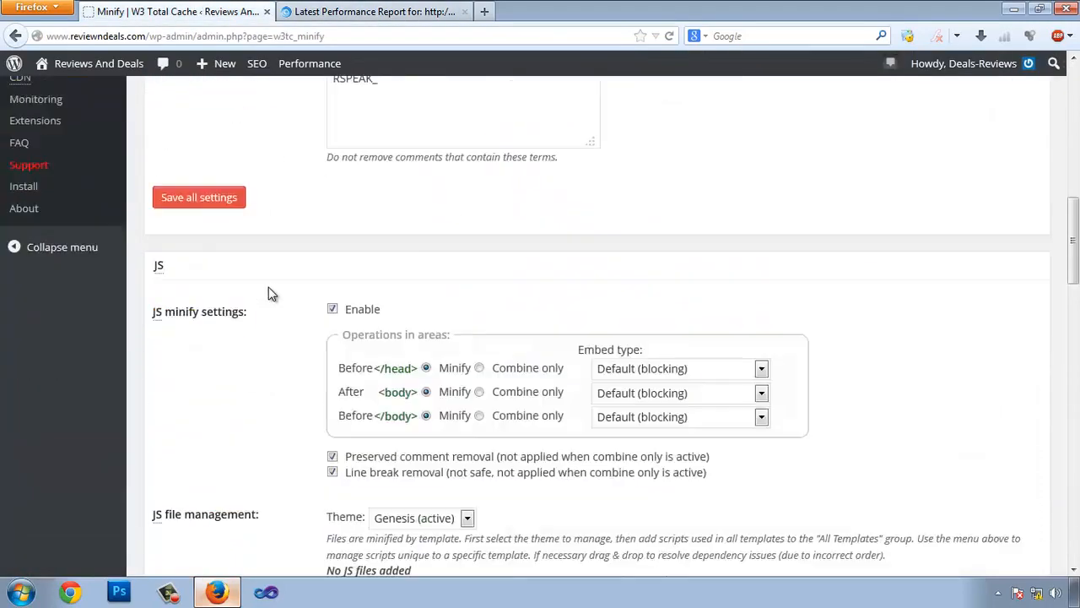
{"action": "scroll", "coordinate": [279, 292], "scroll_direction": "up", "scroll_amount": 15}
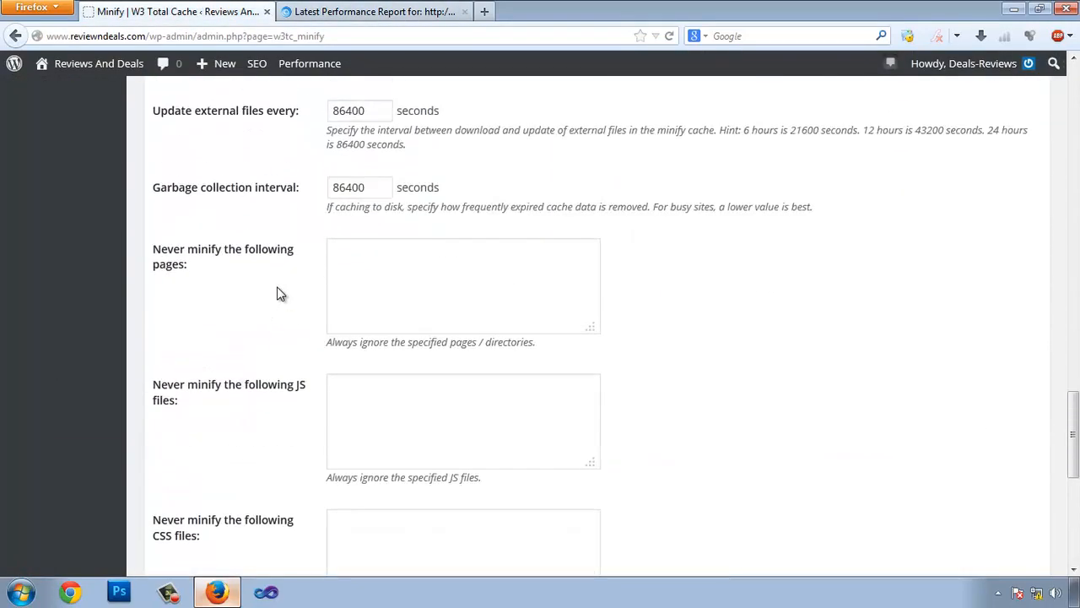
{"action": "scroll", "coordinate": [603, 344], "scroll_direction": "down", "scroll_amount": 2}
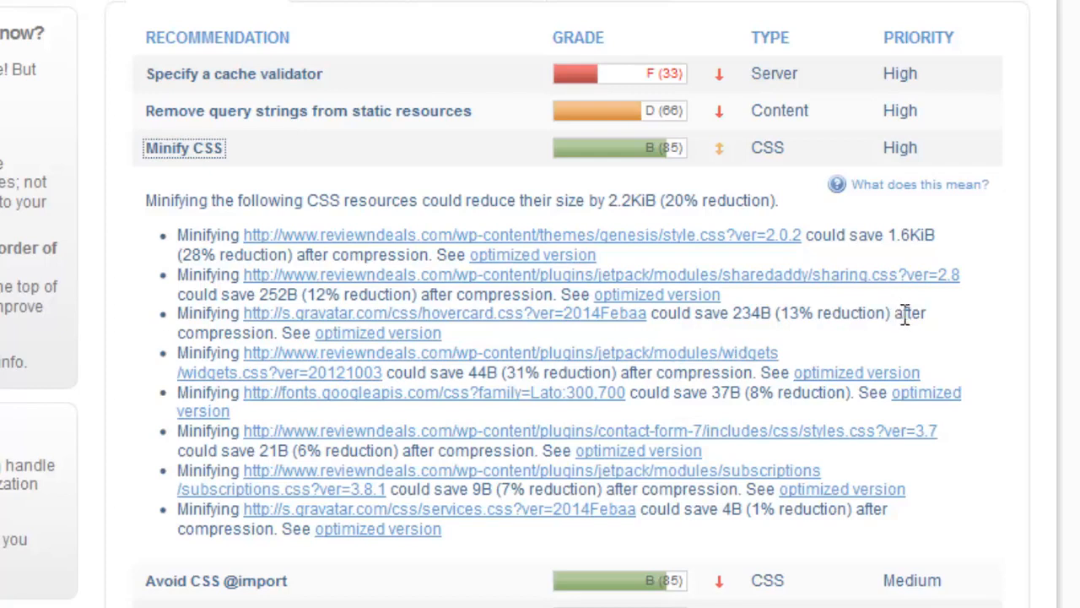
{"action": "left_click_drag", "start_coordinate": [979, 284], "coordinate": [250, 281]}
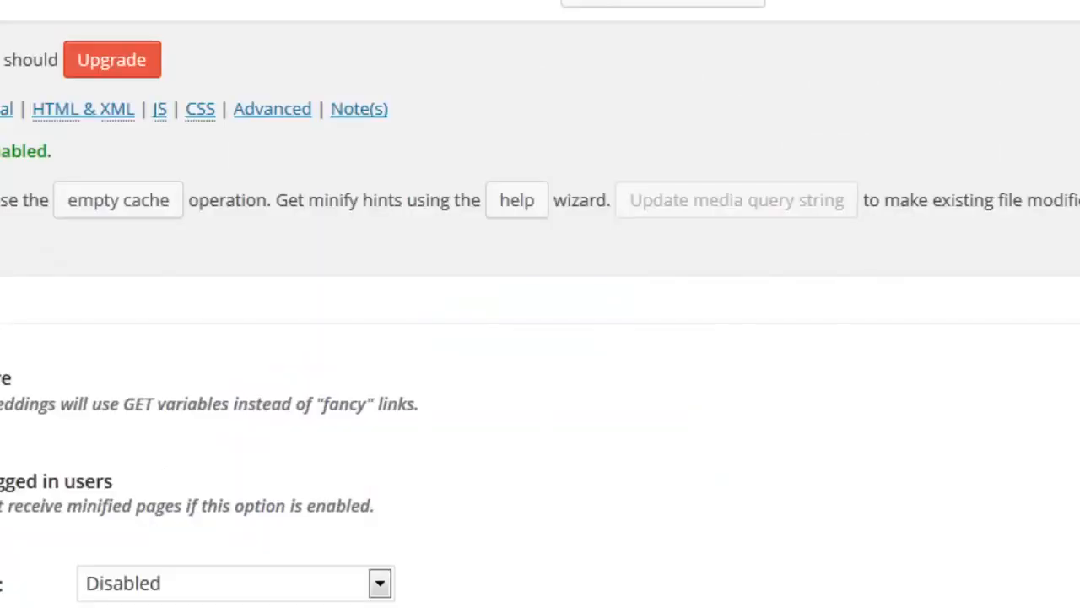
{"action": "scroll", "coordinate": [335, 422], "scroll_direction": "down", "scroll_amount": 5}
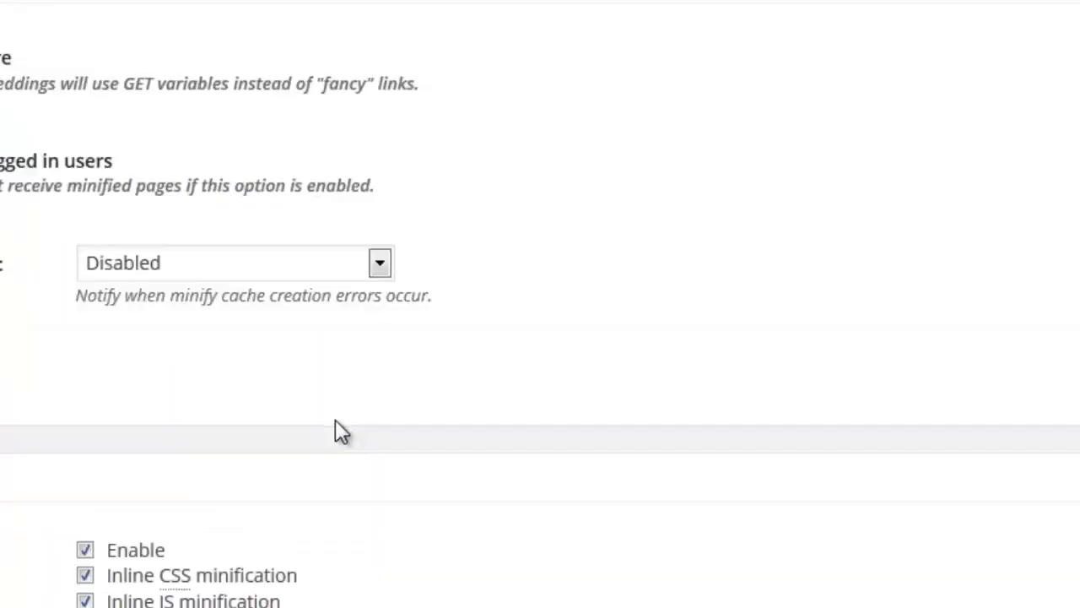
{"action": "scroll", "coordinate": [396, 418], "scroll_direction": "down", "scroll_amount": 10}
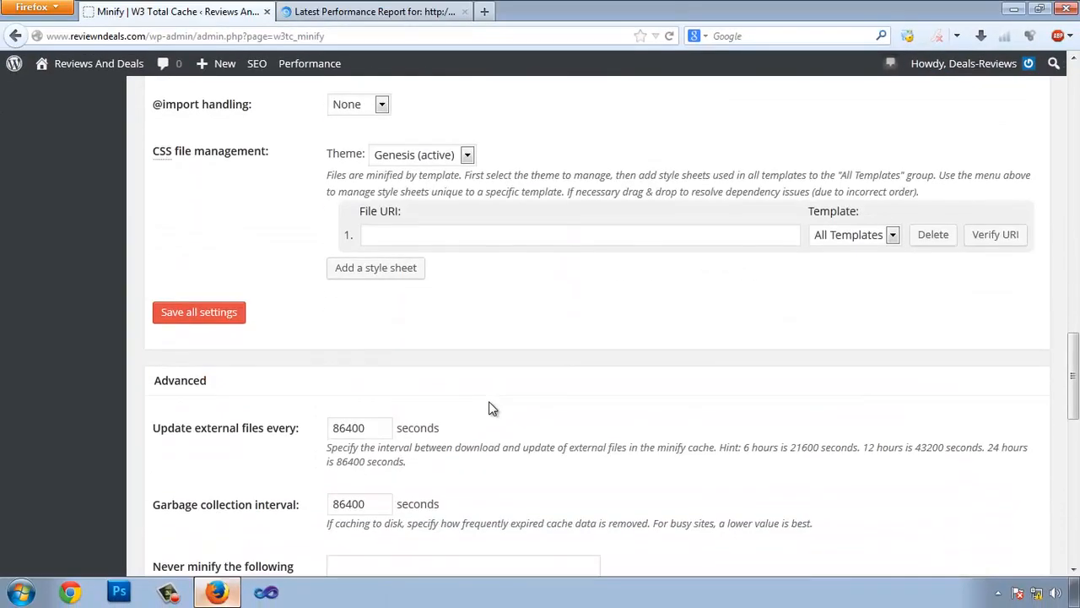
{"action": "scroll", "coordinate": [396, 418], "scroll_direction": "up", "scroll_amount": 1}
{"action": "left_click", "coordinate": [380, 321]}
{"action": "type", "text": "http://www.reviewndeals.com/wp-content/plugins/jetpack/modules/sharedaddy/sharing.css?ver=2.8"}
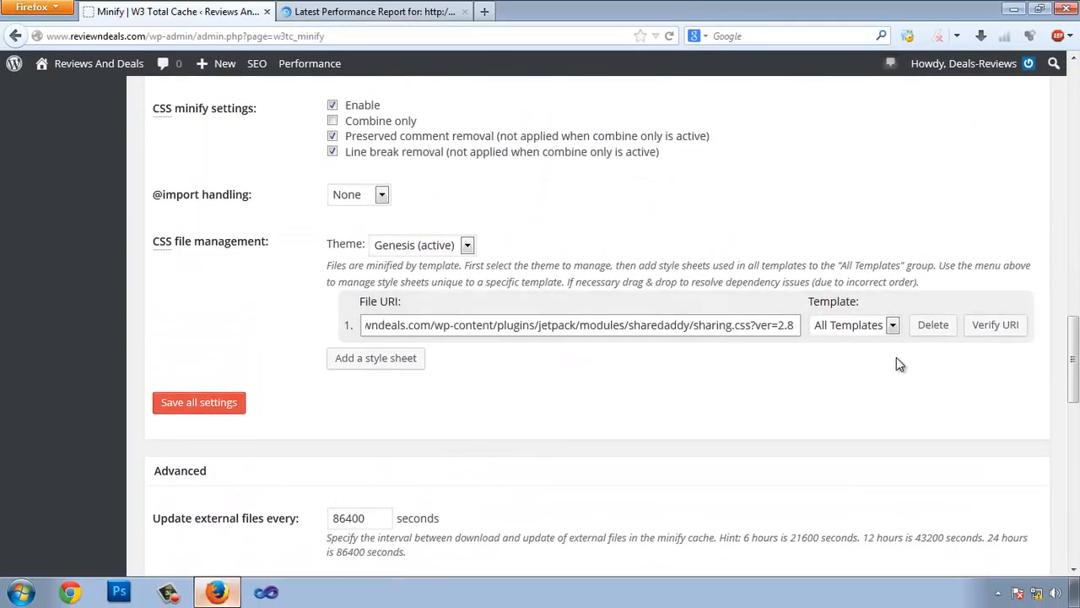
- Verify the sharing.css URI, look through the CSS code it opens, and close the preview window
{"action": "left_click", "coordinate": [998, 326]}
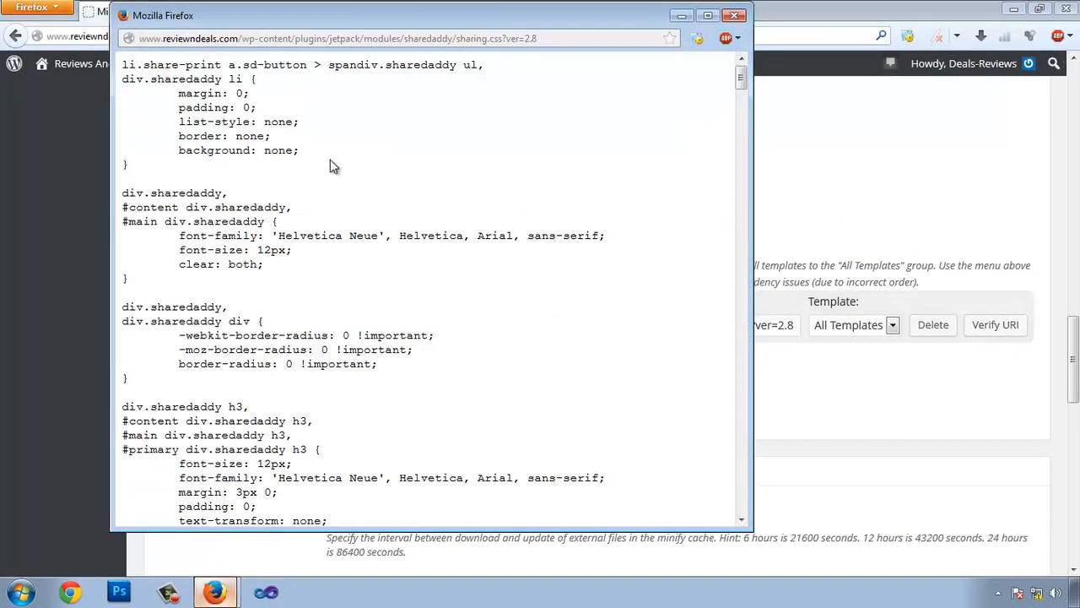
{"action": "left_click_drag", "start_coordinate": [124, 64], "coordinate": [215, 336]}
{"action": "scroll", "coordinate": [363, 312], "scroll_direction": "down", "scroll_amount": 10}
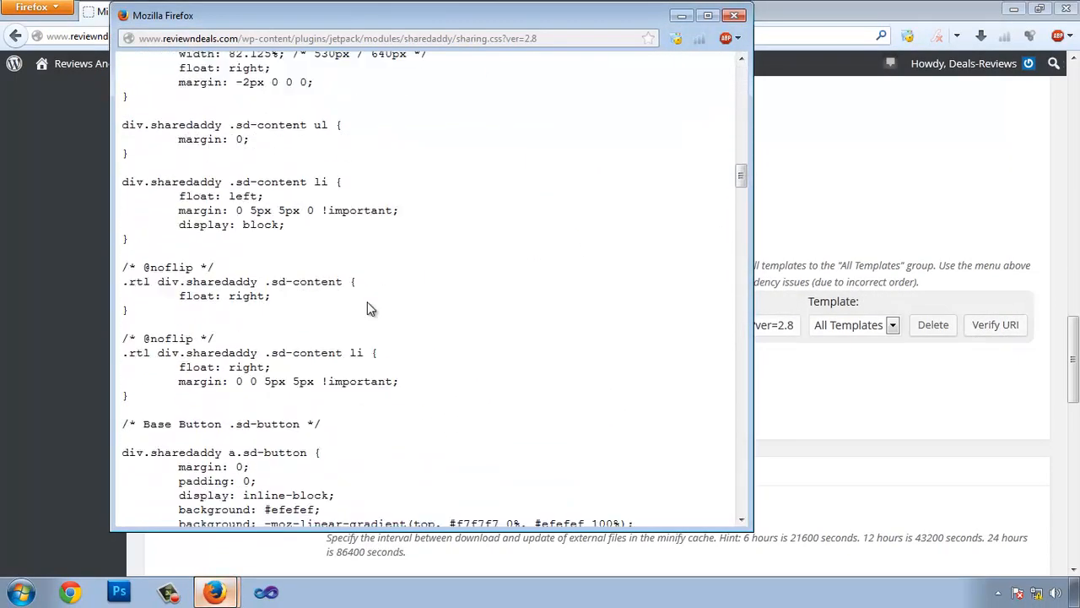
{"action": "scroll", "coordinate": [369, 309], "scroll_direction": "down", "scroll_amount": 3}
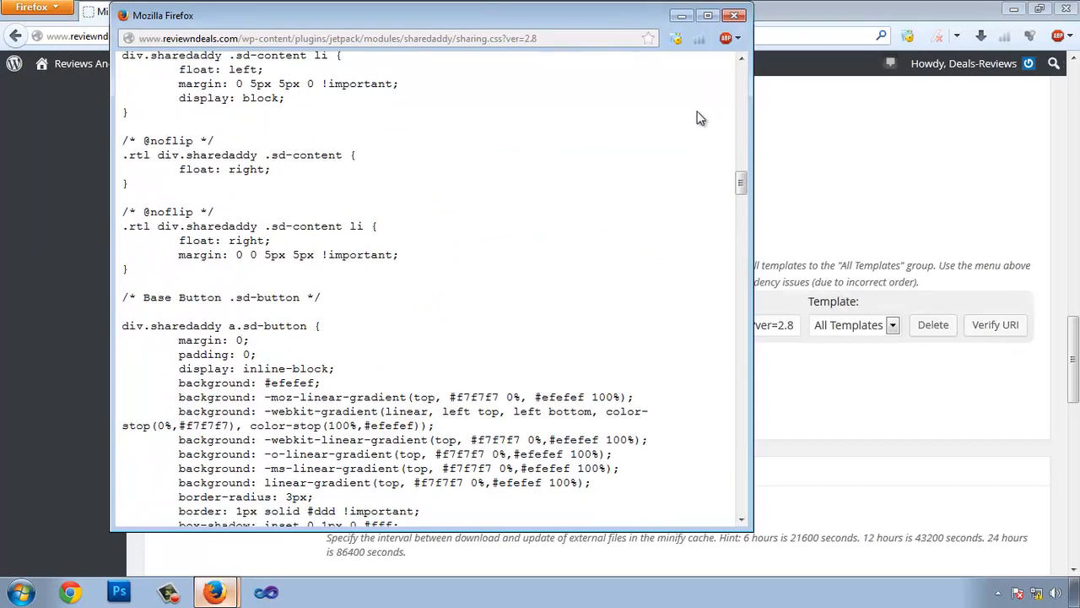
{"action": "left_click", "coordinate": [734, 16]}
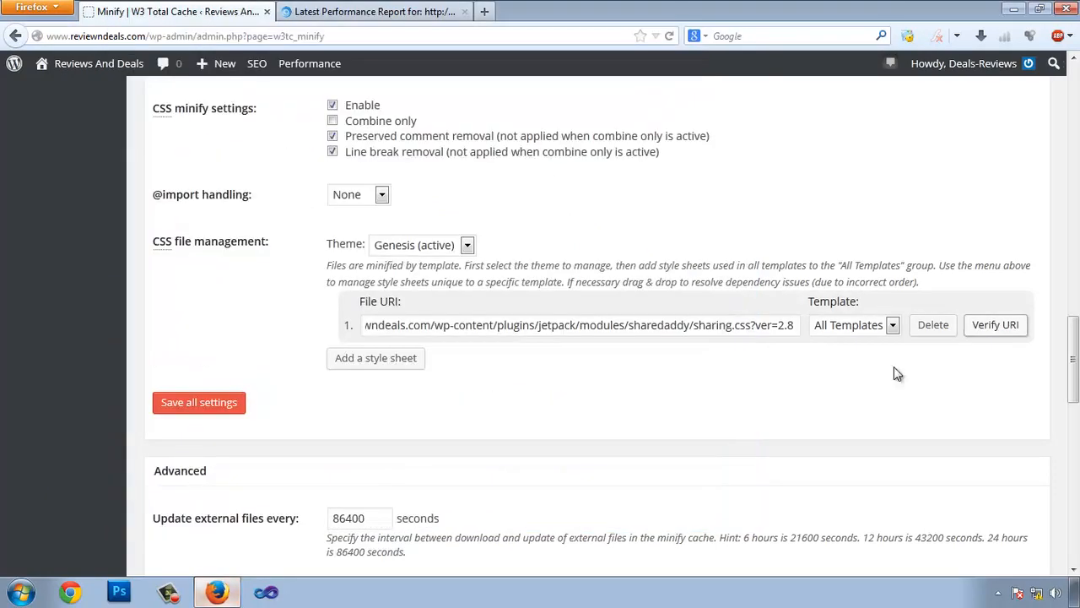
{"action": "left_click", "coordinate": [384, 360]}
{"action": "left_click", "coordinate": [342, 15]}
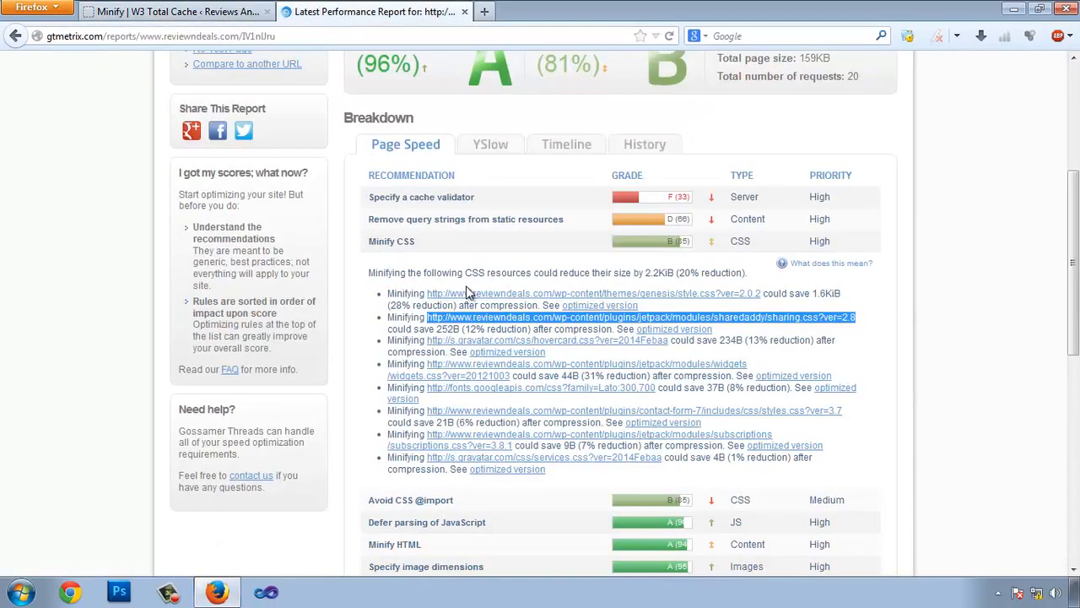
{"action": "left_click_drag", "start_coordinate": [669, 340], "coordinate": [437, 353]}
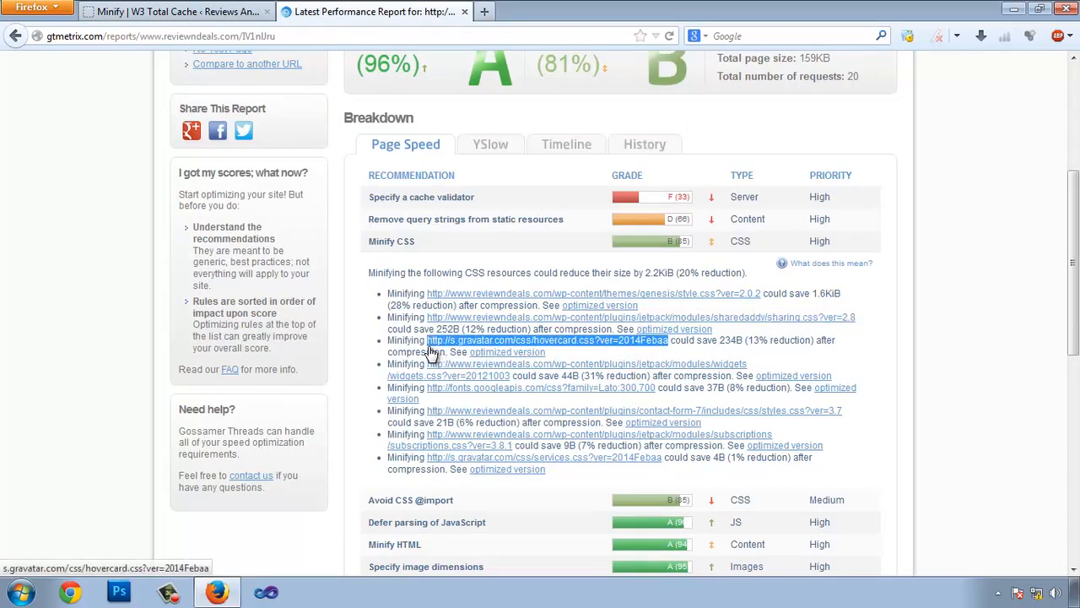
{"action": "left_click", "coordinate": [177, 12]}
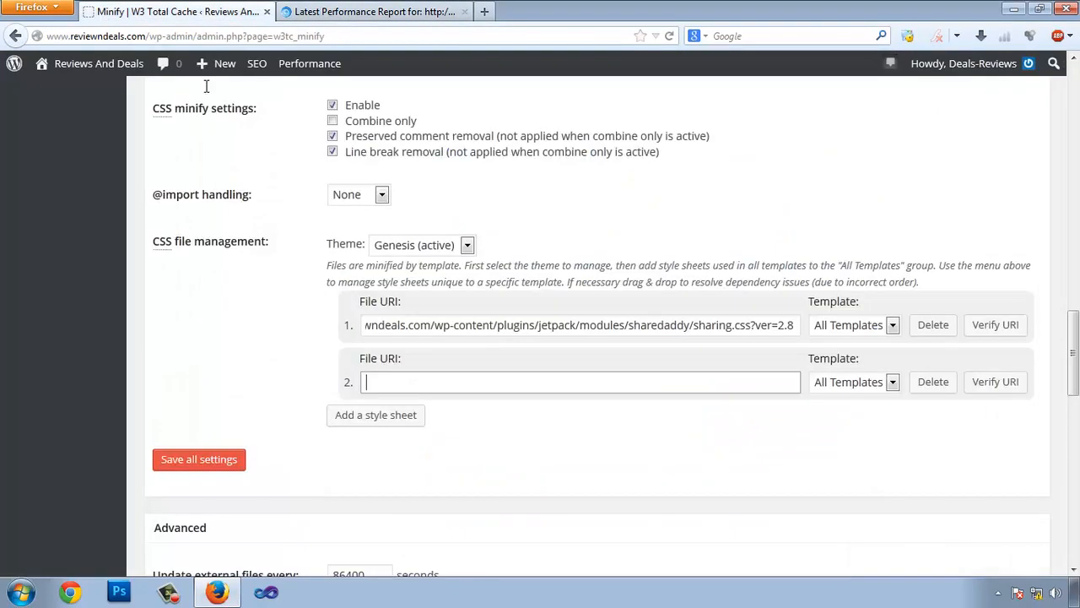
{"action": "left_click", "coordinate": [449, 389]}
{"action": "type", "text": "http://s.gravatar.com/css/hovercard.css?ver=2014Febaa"}
{"action": "left_click", "coordinate": [992, 381]}
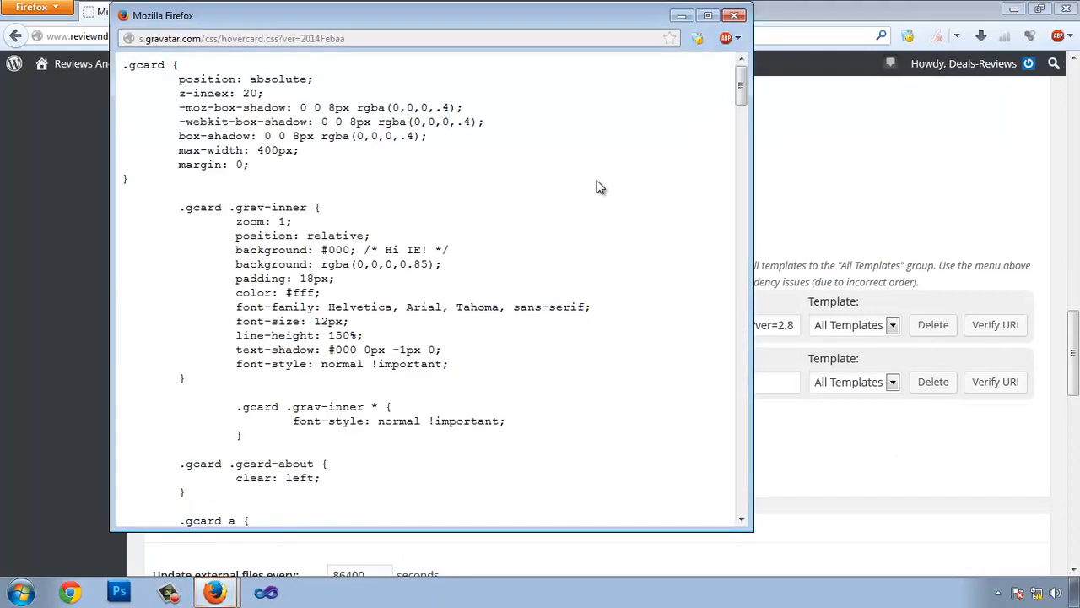
{"action": "left_click", "coordinate": [735, 16]}
{"action": "left_click", "coordinate": [375, 12]}
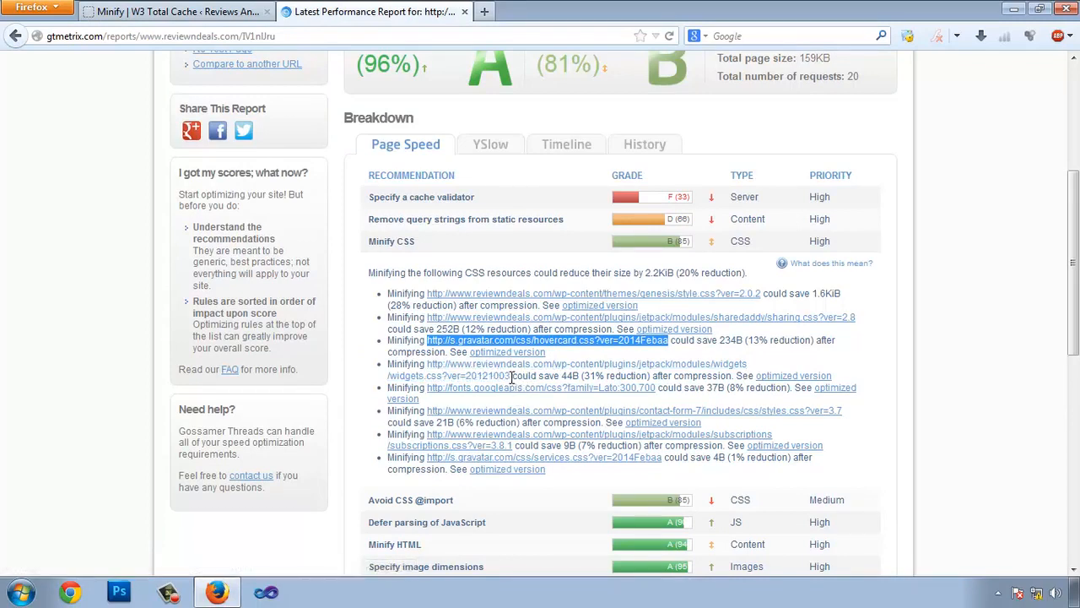
{"action": "left_click_drag", "start_coordinate": [512, 377], "coordinate": [433, 371]}
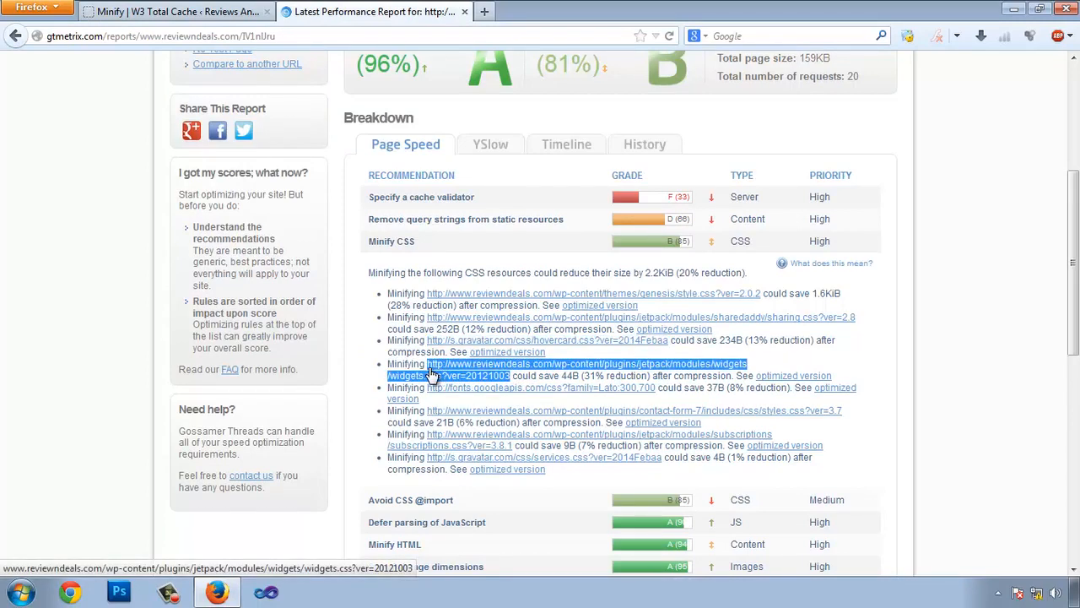
{"action": "left_click", "coordinate": [229, 11]}
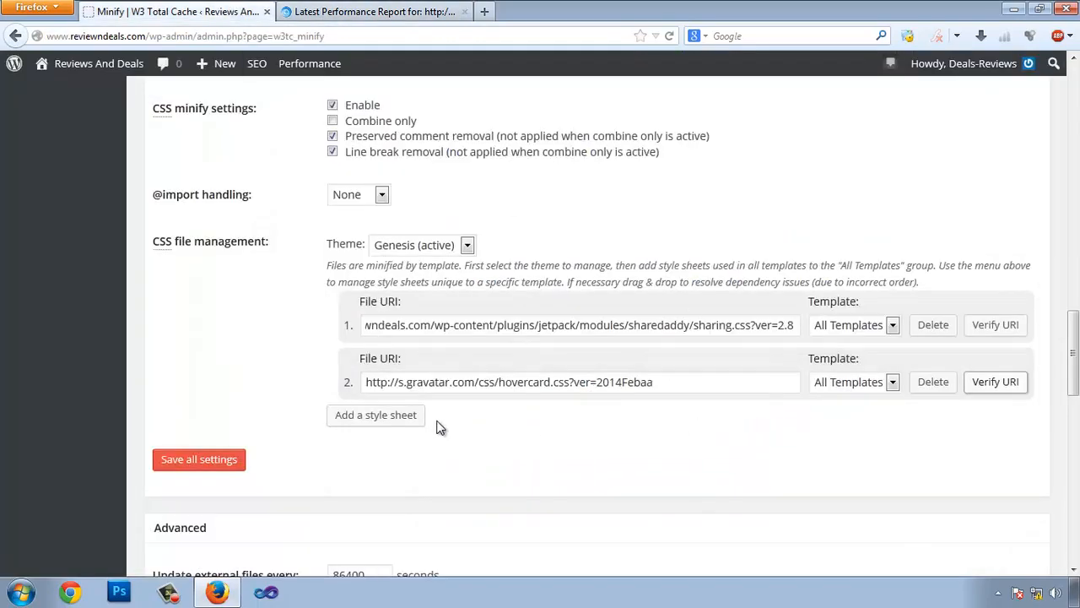
{"action": "left_click", "coordinate": [405, 418]}
{"action": "type", "text": "http://www.reviewndeals.com/wp-content/plugins/jetpack/modules/widgets/widgets.css?ver=20121003"}
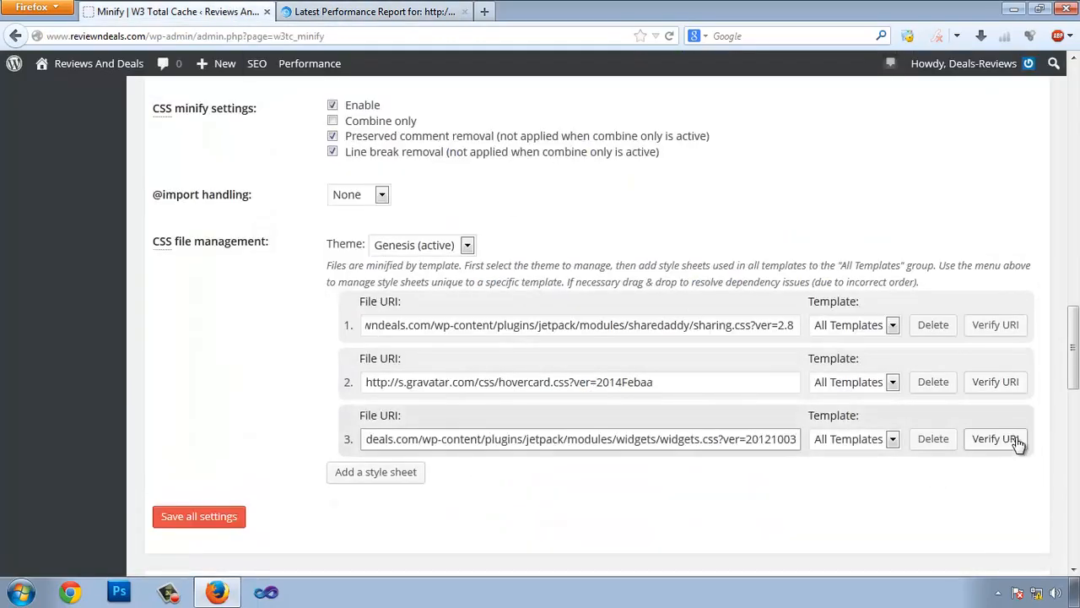
- Verify the third style sheet's widgets.css URI, close the preview window, and return to the Minify CSS list in the GTmetrix report
{"action": "left_click", "coordinate": [996, 439]}
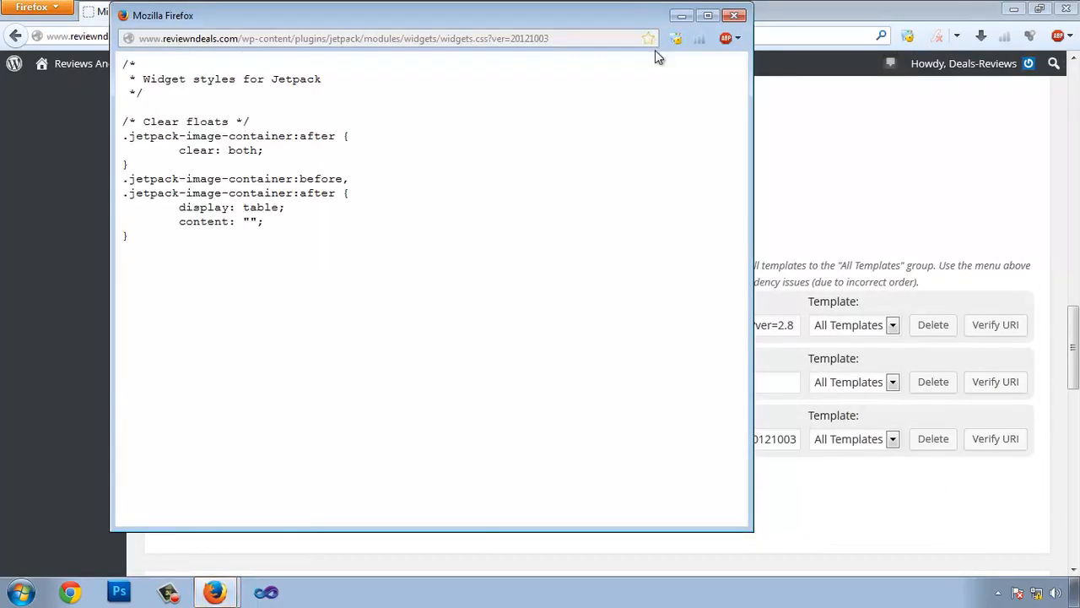
{"action": "left_click", "coordinate": [733, 15]}
{"action": "left_click", "coordinate": [350, 18]}
{"action": "scroll", "coordinate": [708, 312], "scroll_direction": "down", "scroll_amount": 2}
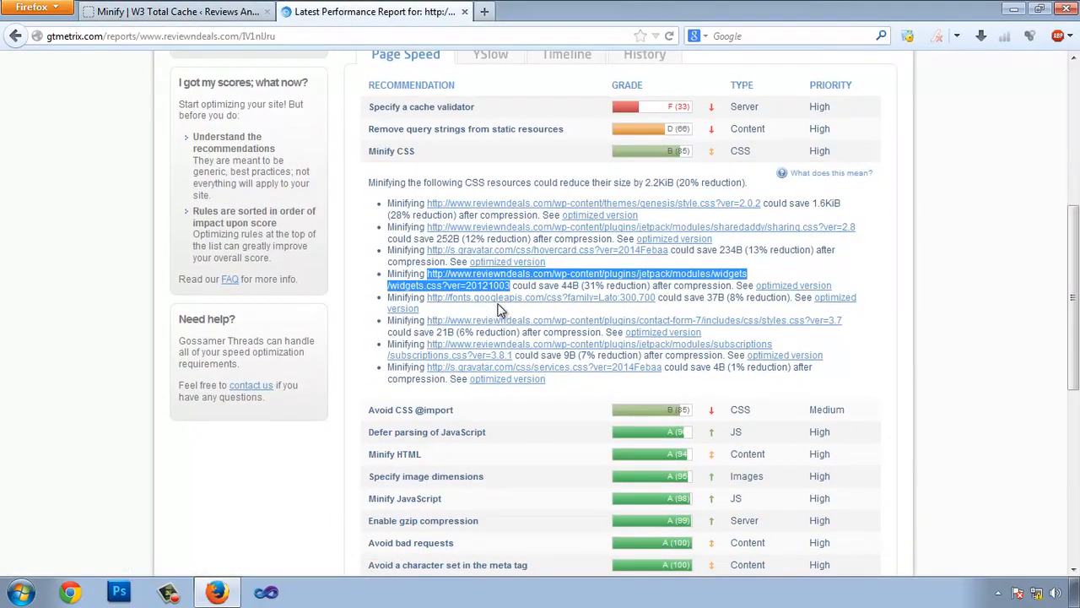
{"action": "left_click", "coordinate": [1026, 324]}
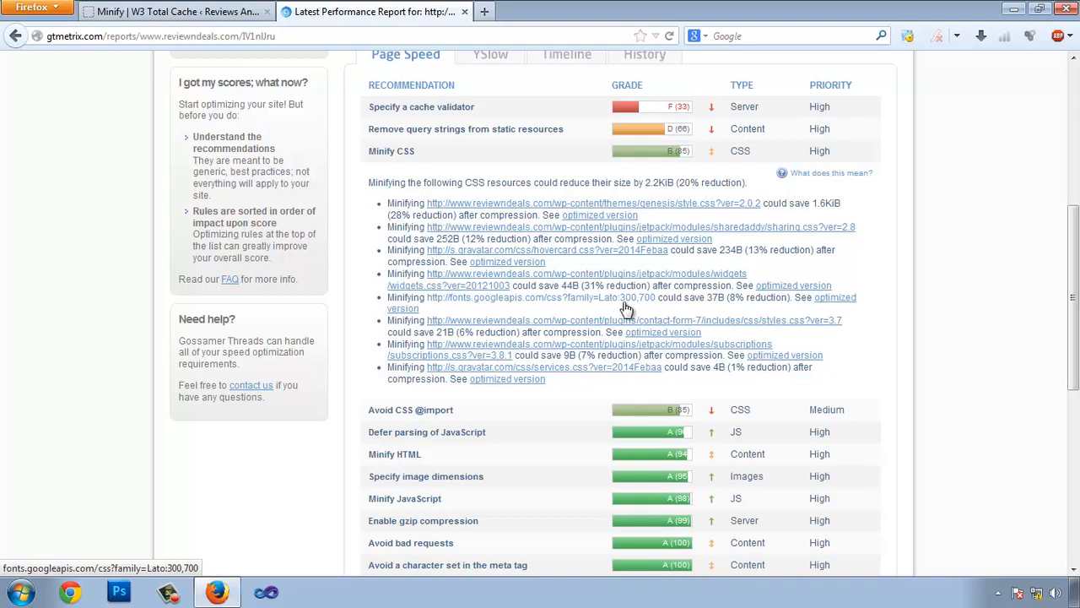
- Open GTmetrix's optimized version of the fonts.googleapis.com Lato:300,700 style sheet in a new tab and inspect its font-face rules
{"action": "right_click", "coordinate": [840, 306]}
{"action": "left_click", "coordinate": [869, 312]}
{"action": "left_click", "coordinate": [552, 11]}
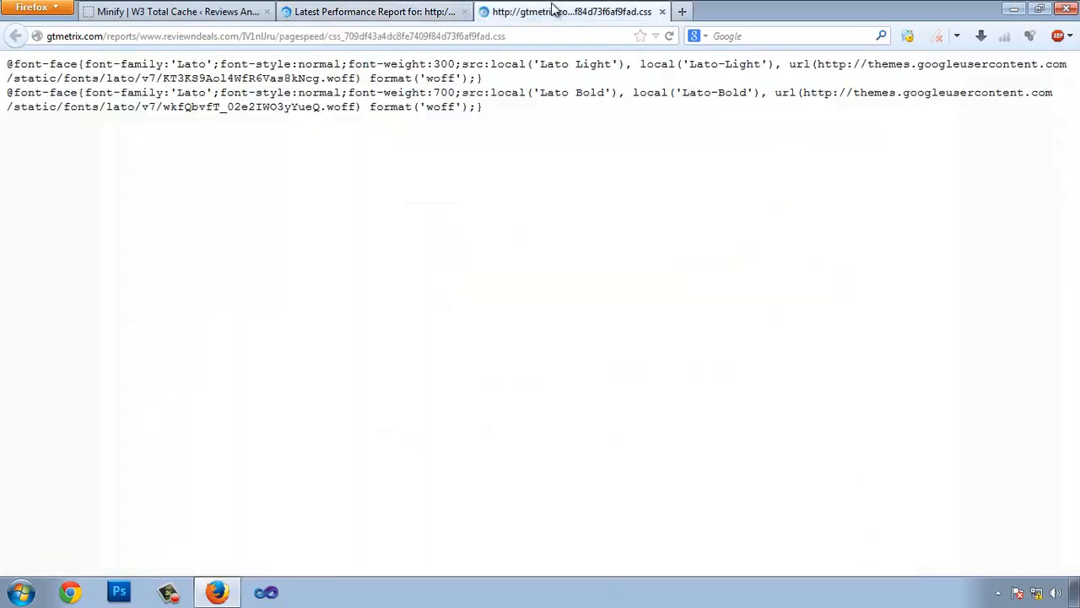
{"action": "left_click_drag", "start_coordinate": [482, 106], "coordinate": [7, 107]}
{"action": "left_click_drag", "start_coordinate": [99, 66], "coordinate": [123, 94]}
{"action": "left_click", "coordinate": [417, 15]}
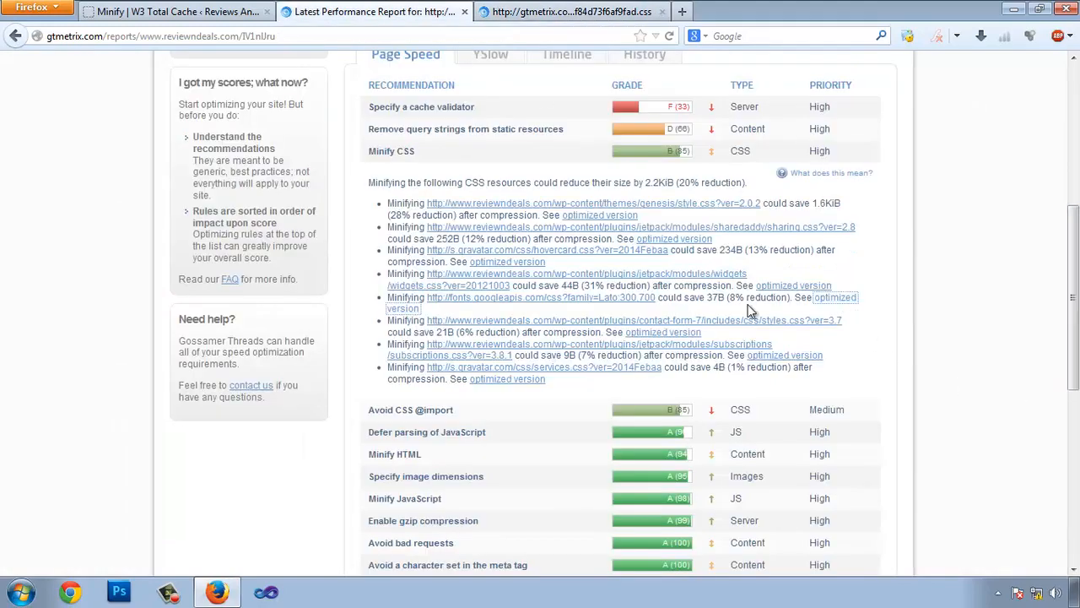
{"action": "right_click", "coordinate": [616, 300]}
{"action": "left_click", "coordinate": [639, 310]}
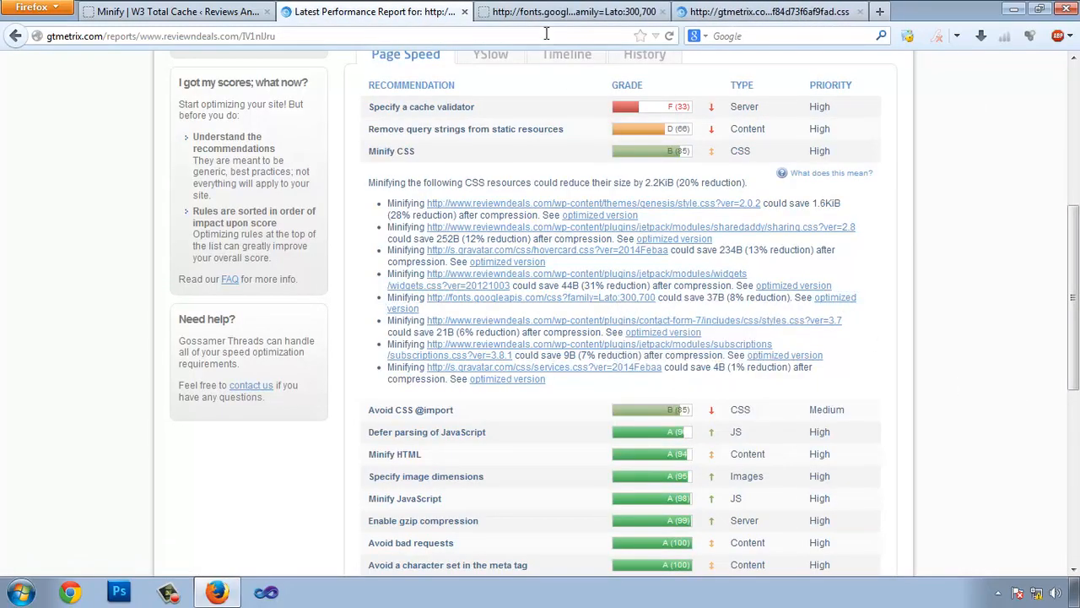
{"action": "left_click", "coordinate": [559, 12]}
{"action": "left_click_drag", "start_coordinate": [260, 272], "coordinate": [147, 252]}
{"action": "left_click", "coordinate": [4, 70]}
{"action": "left_click", "coordinate": [380, 169]}
{"action": "left_click", "coordinate": [743, 17]}
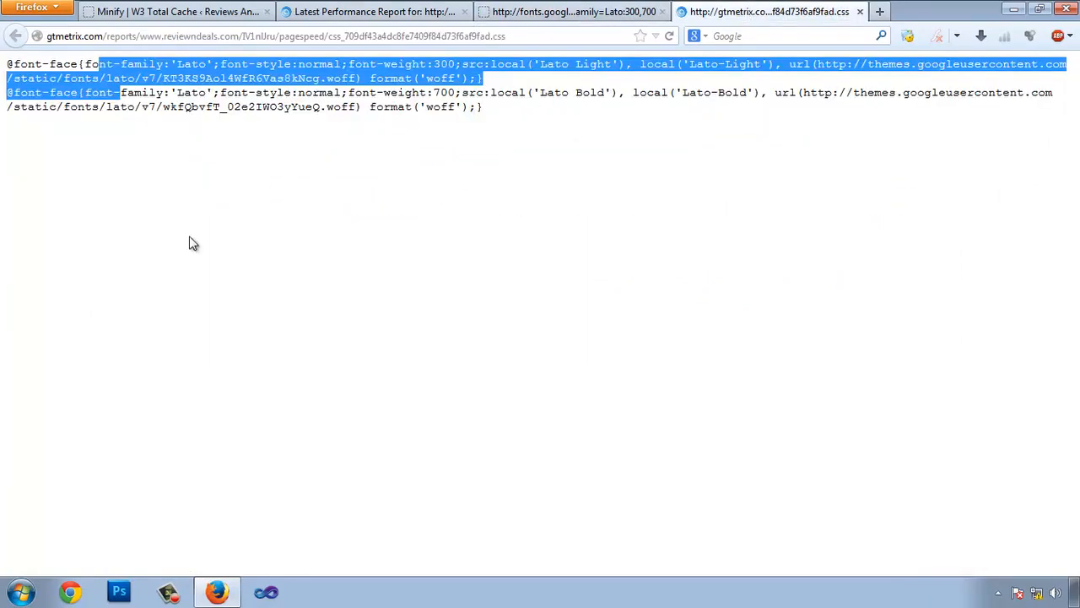
{"action": "left_click_drag", "start_coordinate": [582, 162], "coordinate": [2, 82]}
{"action": "left_click_drag", "start_coordinate": [390, 107], "coordinate": [441, 107]}
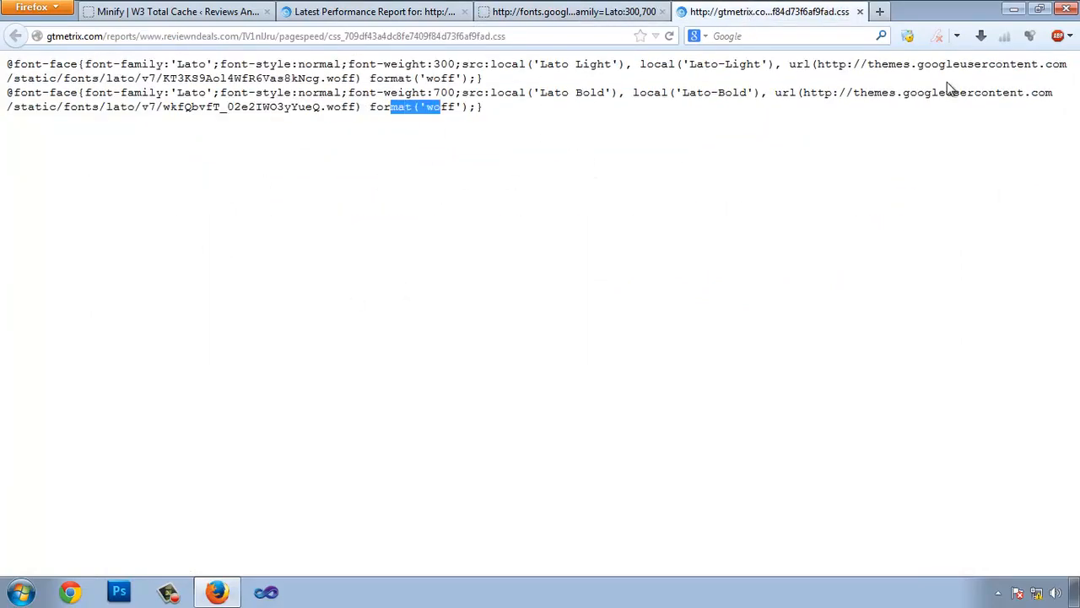
{"action": "left_click", "coordinate": [860, 12]}
{"action": "left_click", "coordinate": [680, 12]}
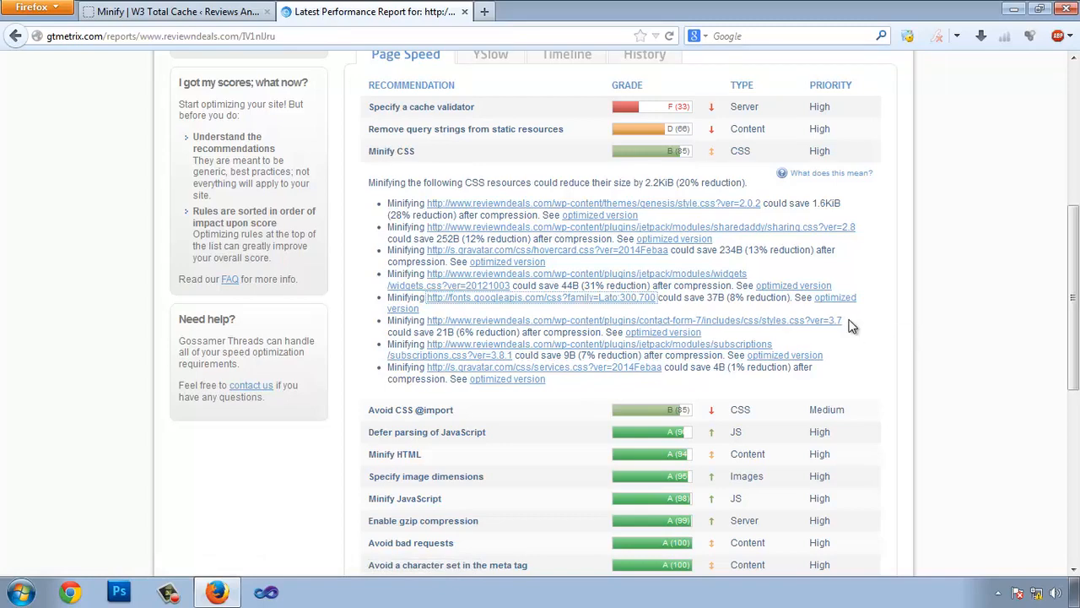
{"action": "left_click_drag", "start_coordinate": [847, 321], "coordinate": [430, 325]}
{"action": "key", "text": "ctrl+c"}
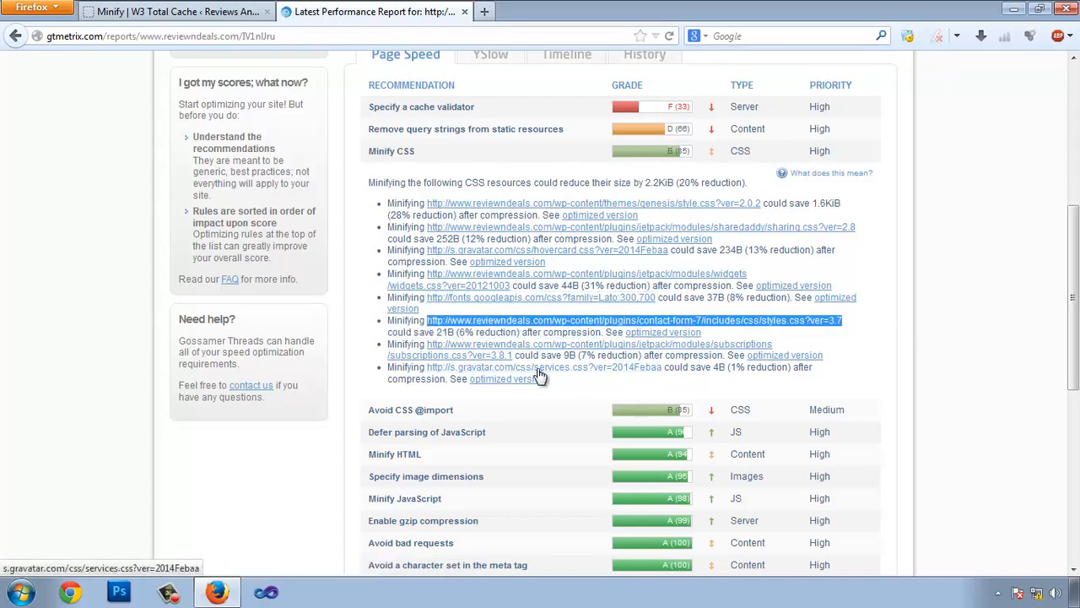
{"action": "left_click", "coordinate": [178, 11]}
{"action": "left_click", "coordinate": [395, 473]}
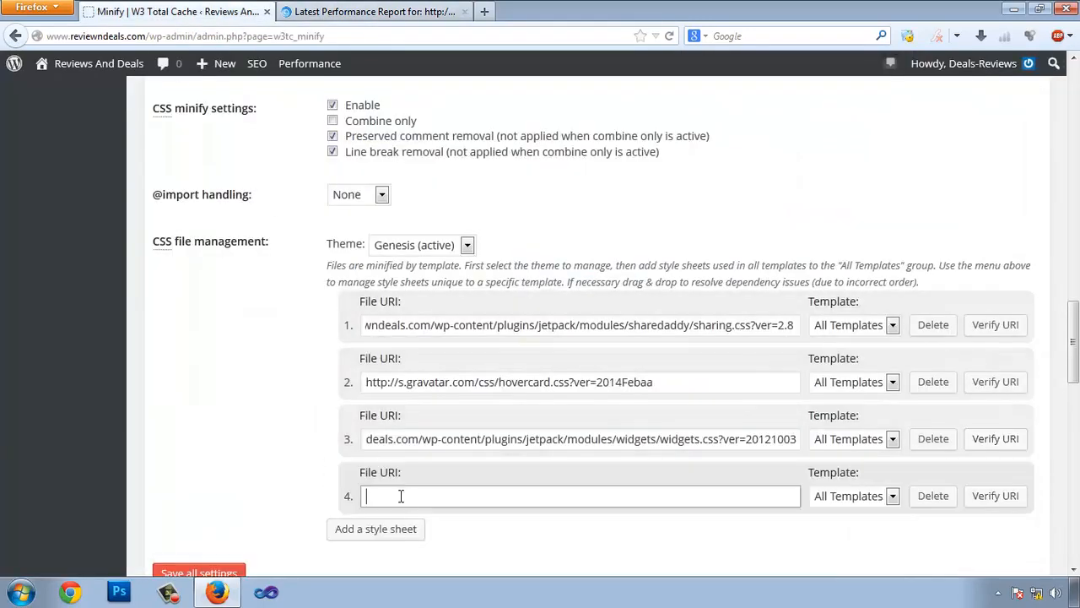
{"action": "key", "text": "ctrl+v"}
{"action": "left_click", "coordinate": [967, 489]}
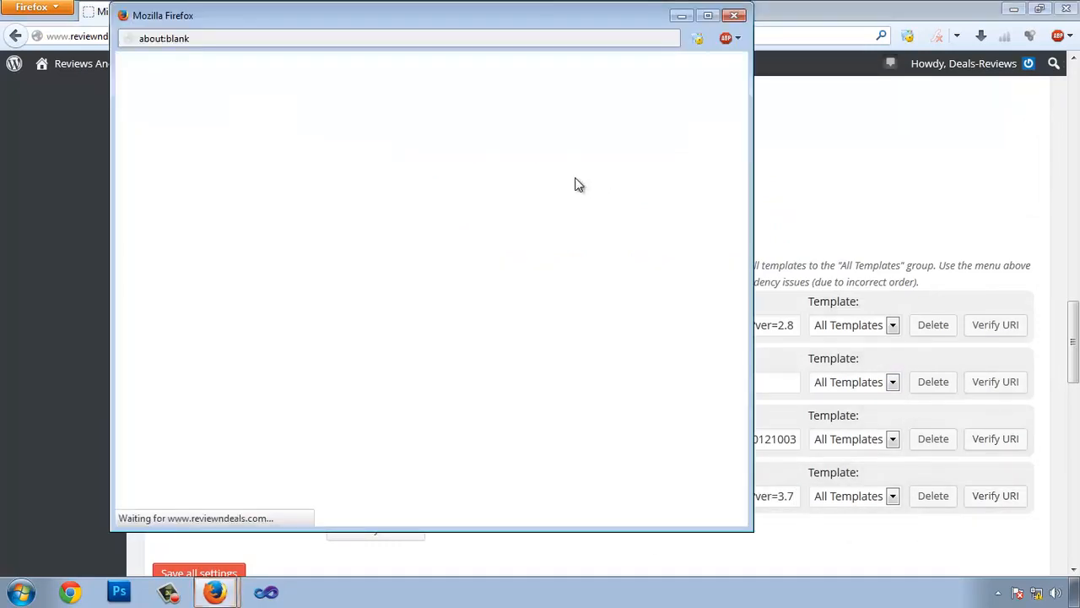
{"action": "left_click", "coordinate": [735, 12]}
{"action": "left_click", "coordinate": [413, 17]}
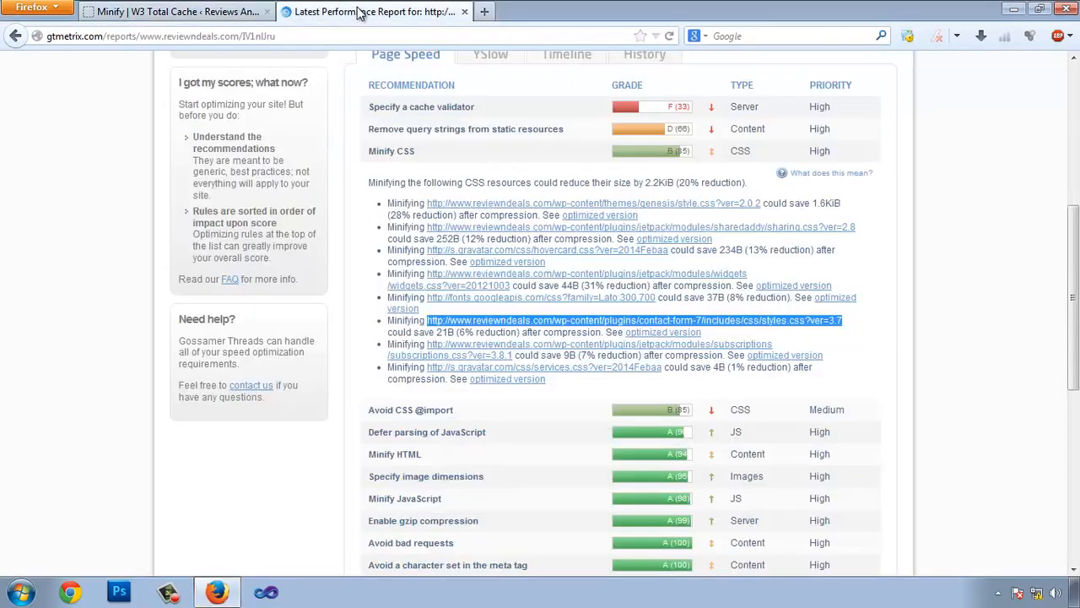
{"action": "scroll", "coordinate": [700, 338], "scroll_direction": "down", "scroll_amount": 3}
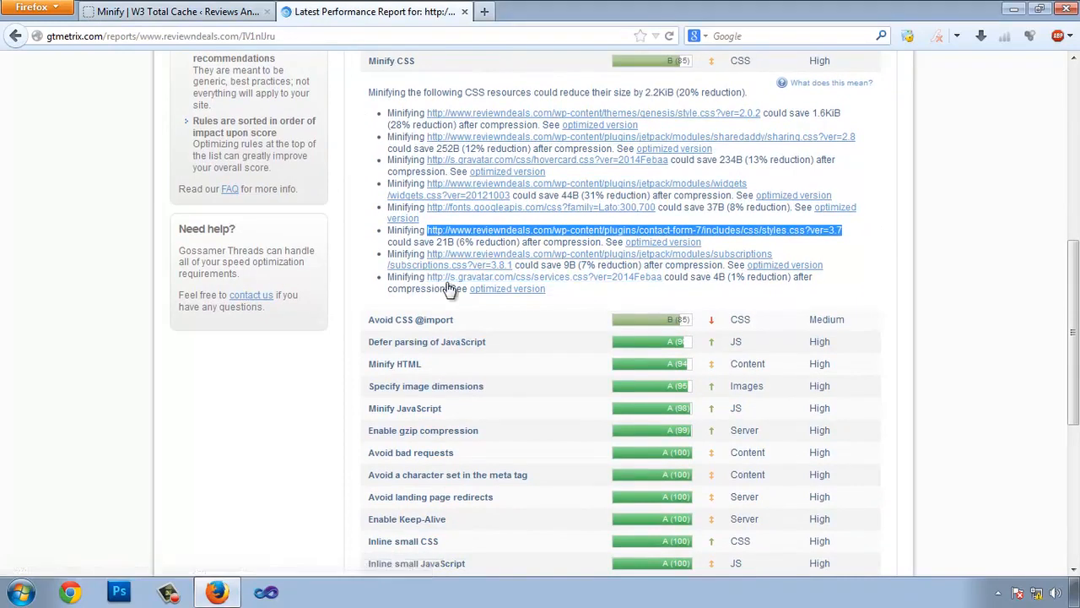
{"action": "left_click_drag", "start_coordinate": [511, 265], "coordinate": [425, 253]}
{"action": "key", "text": "ctrl+c"}
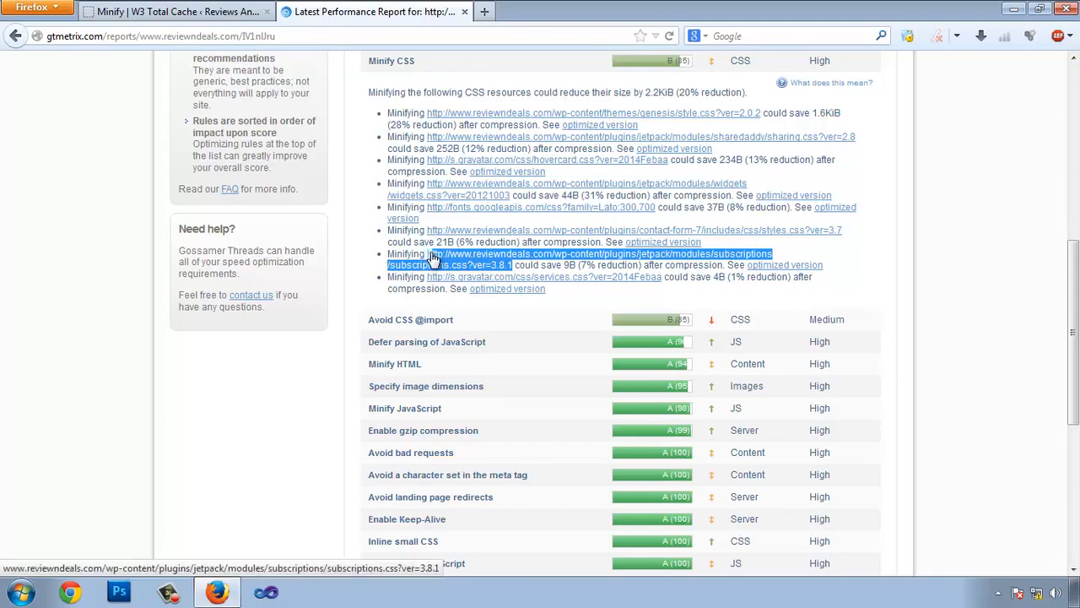
{"action": "left_click", "coordinate": [173, 11]}
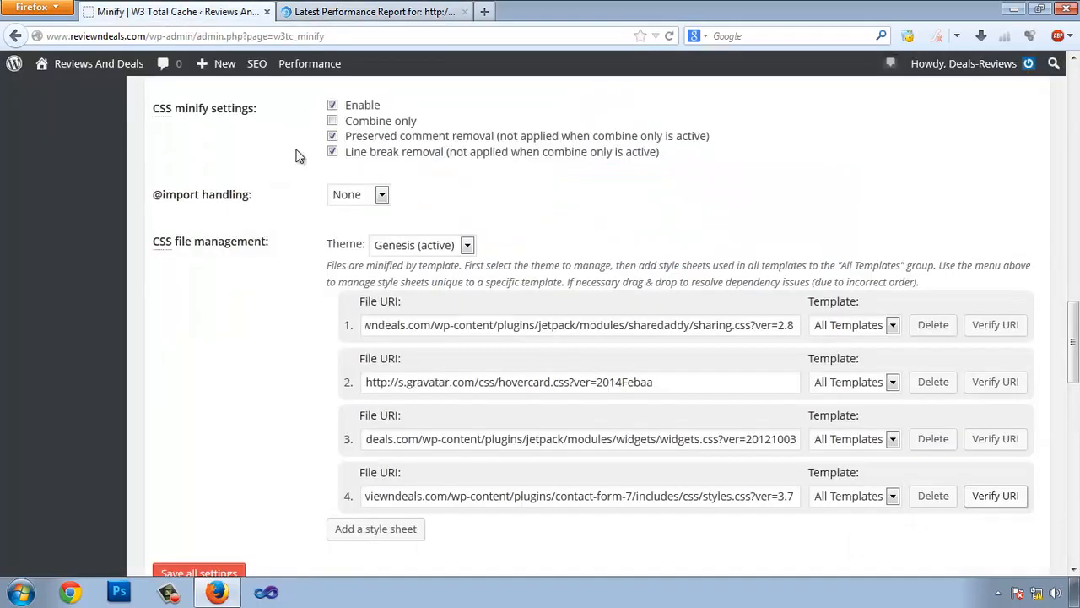
{"action": "left_click", "coordinate": [403, 535]}
{"action": "scroll", "coordinate": [429, 463], "scroll_direction": "down", "scroll_amount": 3}
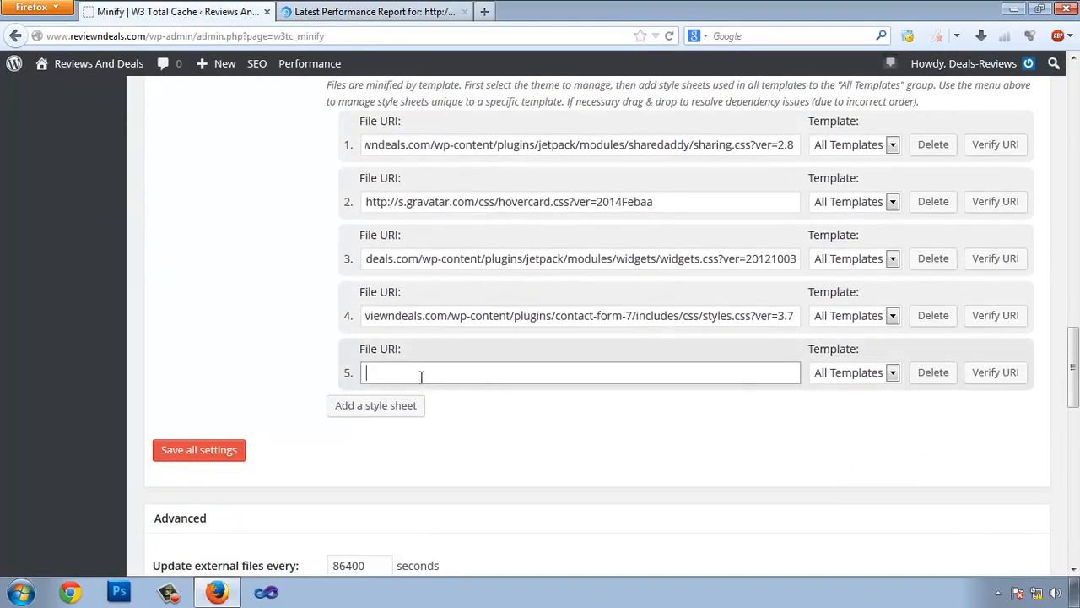
{"action": "key", "text": "ctrl+v"}
{"action": "left_click", "coordinate": [992, 380]}
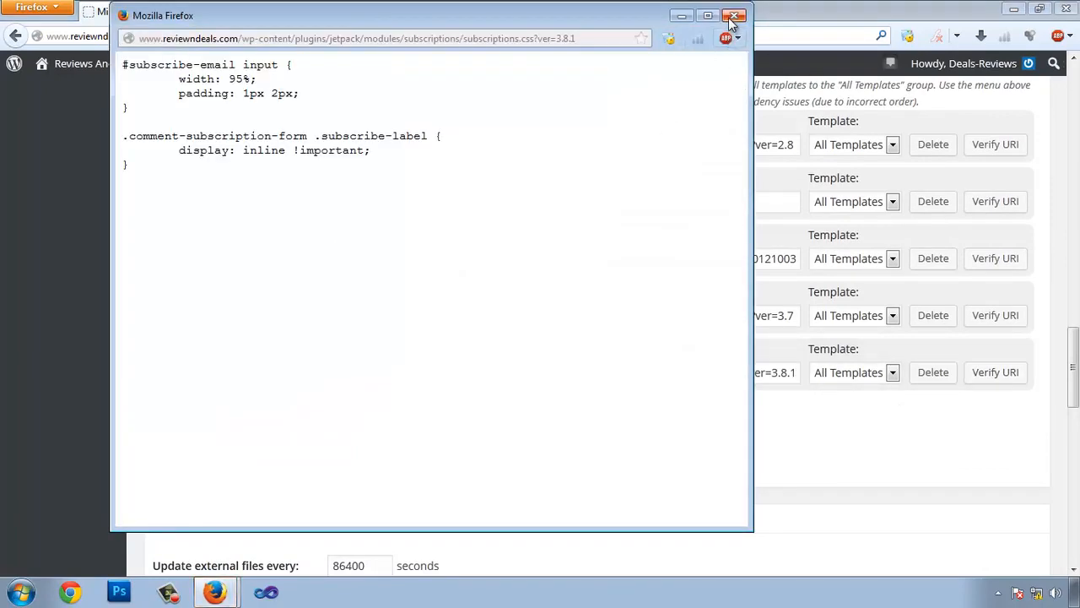
{"action": "left_click", "coordinate": [733, 16]}
- Check the GTmetrix Minify CSS list once more and save all the W3 Total Cache minify settings
{"action": "left_click", "coordinate": [357, 12]}
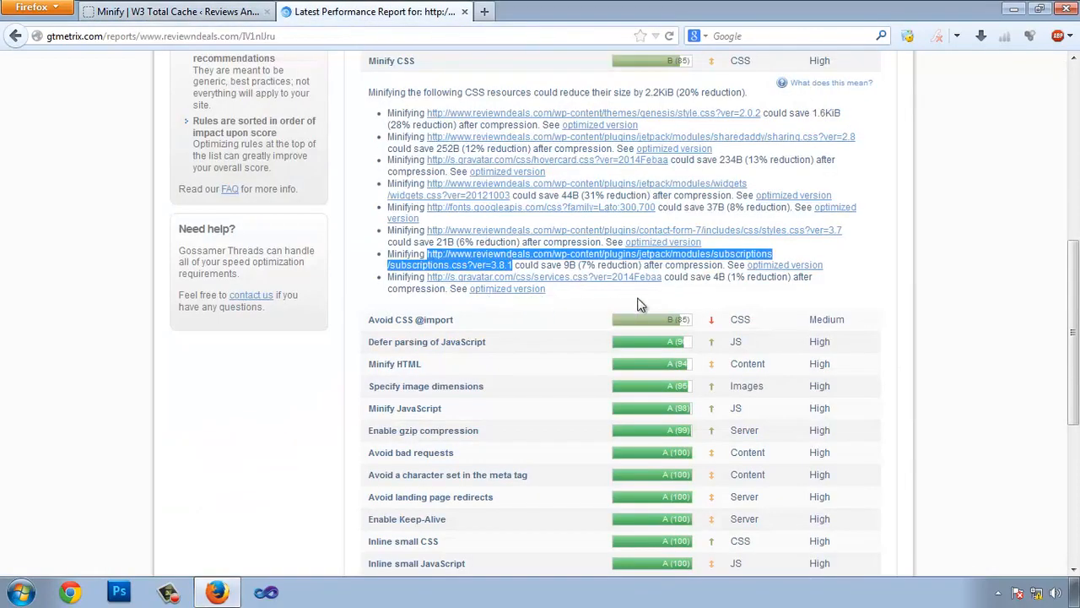
{"action": "left_click", "coordinate": [173, 11]}
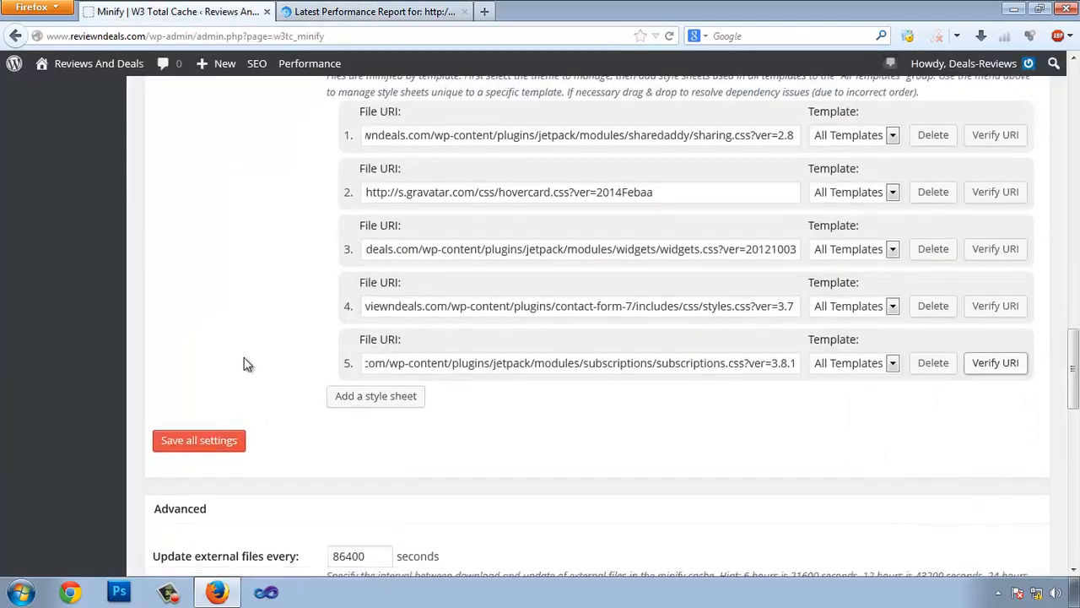
{"action": "scroll", "coordinate": [244, 362], "scroll_direction": "down", "scroll_amount": 10}
{"action": "scroll", "coordinate": [186, 222], "scroll_direction": "down", "scroll_amount": 2}
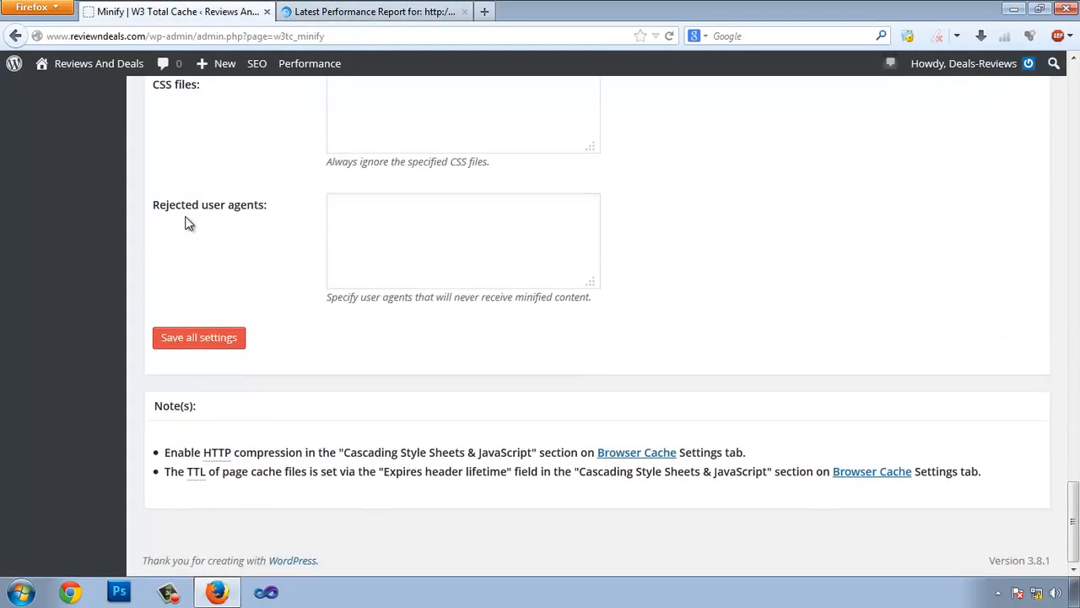
{"action": "scroll", "coordinate": [186, 222], "scroll_direction": "up", "scroll_amount": 5}
{"action": "scroll", "coordinate": [424, 374], "scroll_direction": "up", "scroll_amount": 3}
{"action": "scroll", "coordinate": [420, 382], "scroll_direction": "up", "scroll_amount": 3}
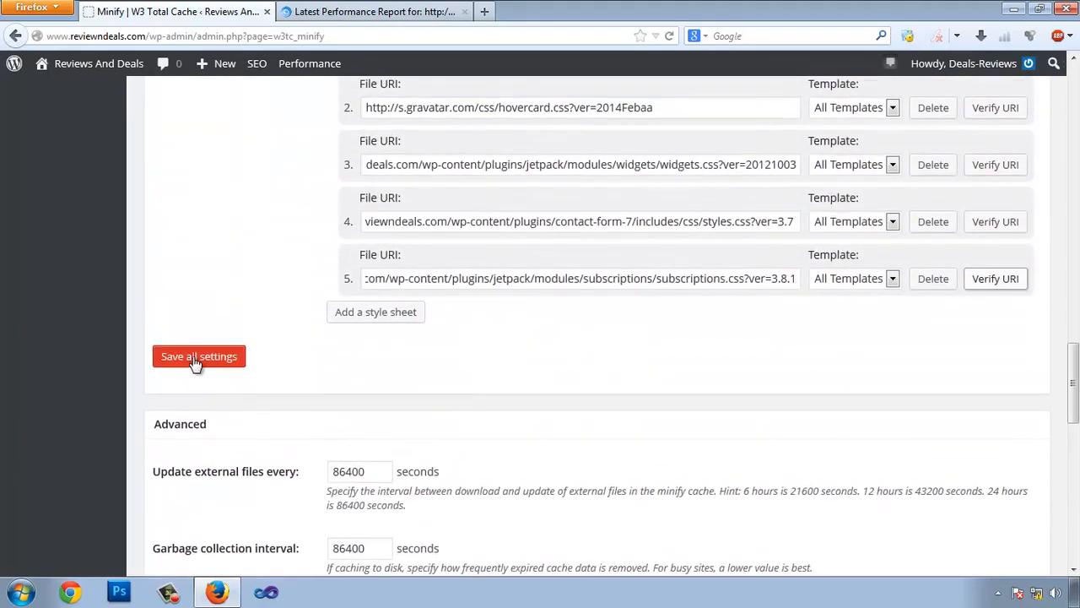
{"action": "left_click", "coordinate": [197, 356]}
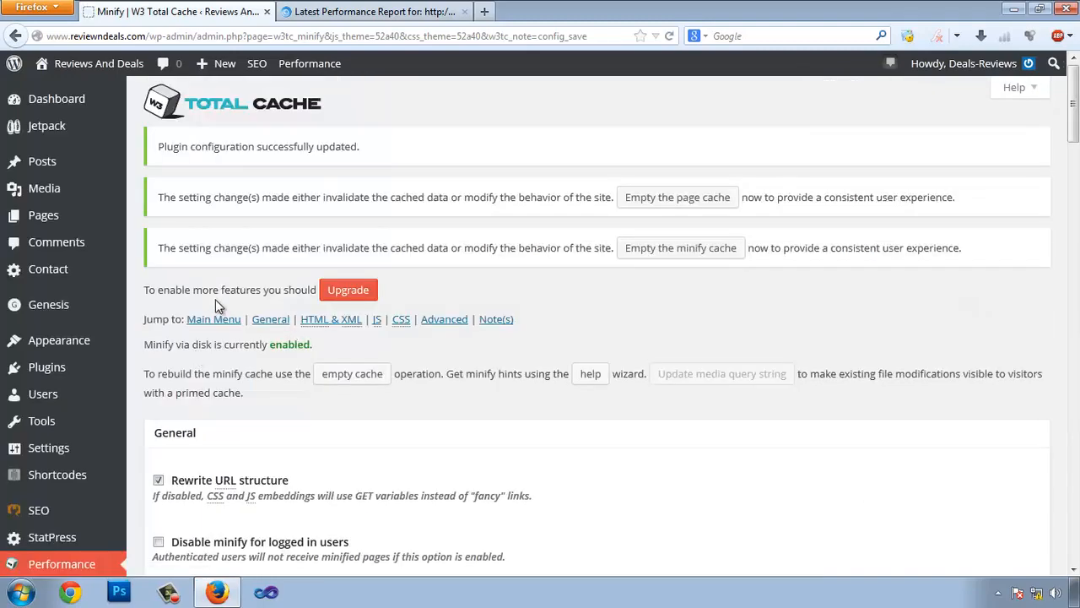
- Open the Database Cache settings and review the logged-in user option, cache lifetime, garbage collection, ignored query stems and rejected query words
{"action": "scroll", "coordinate": [217, 304], "scroll_direction": "down", "scroll_amount": 5}
{"action": "scroll", "coordinate": [217, 306], "scroll_direction": "down", "scroll_amount": 2}
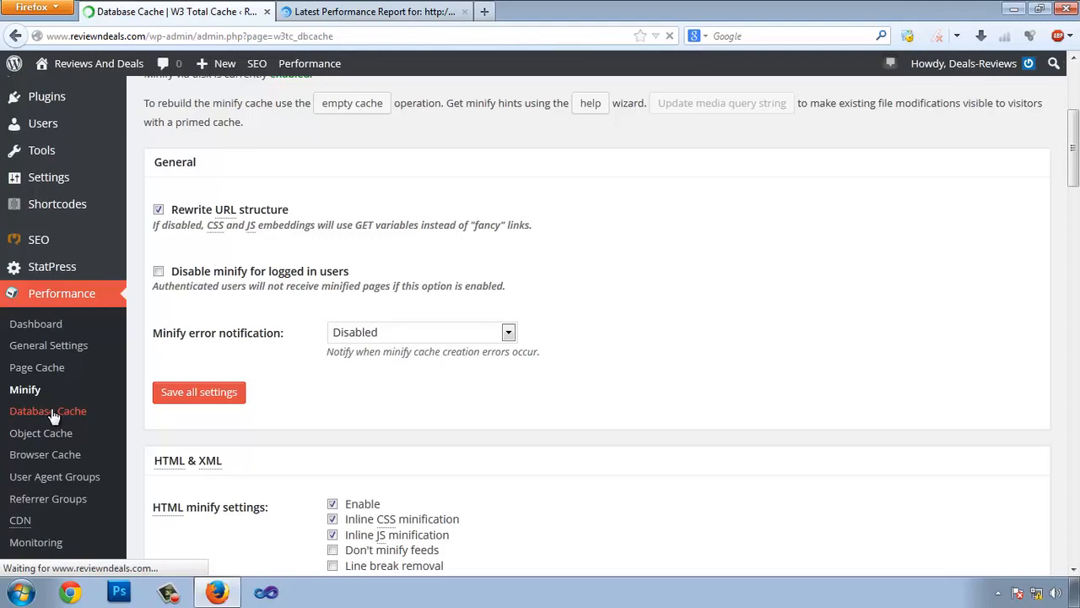
{"action": "scroll", "coordinate": [458, 397], "scroll_direction": "down", "scroll_amount": 4}
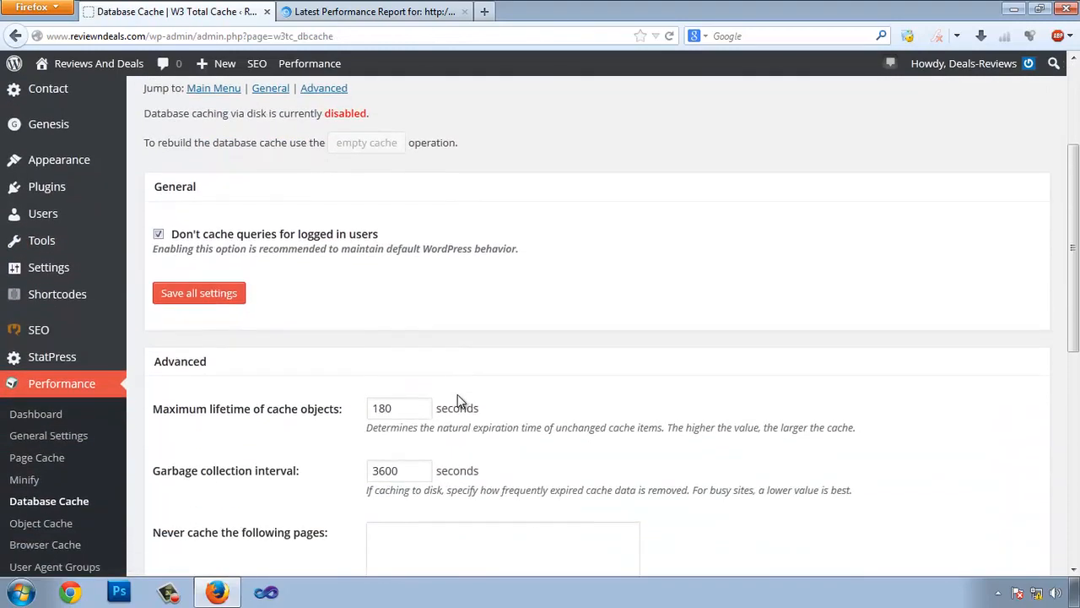
{"action": "scroll", "coordinate": [457, 395], "scroll_direction": "down", "scroll_amount": 2}
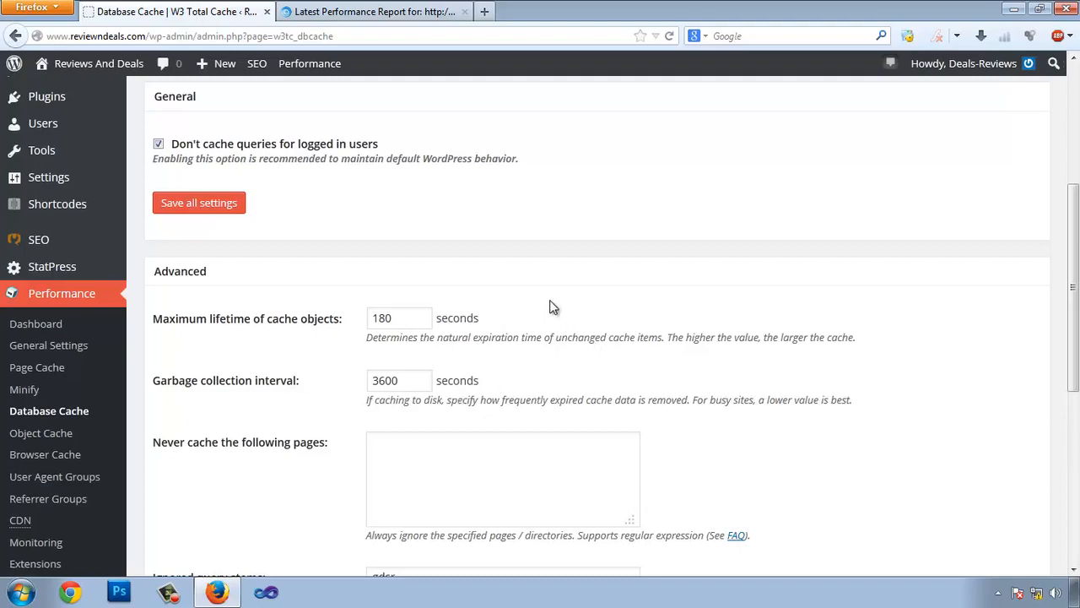
{"action": "scroll", "coordinate": [523, 253], "scroll_direction": "down", "scroll_amount": 8}
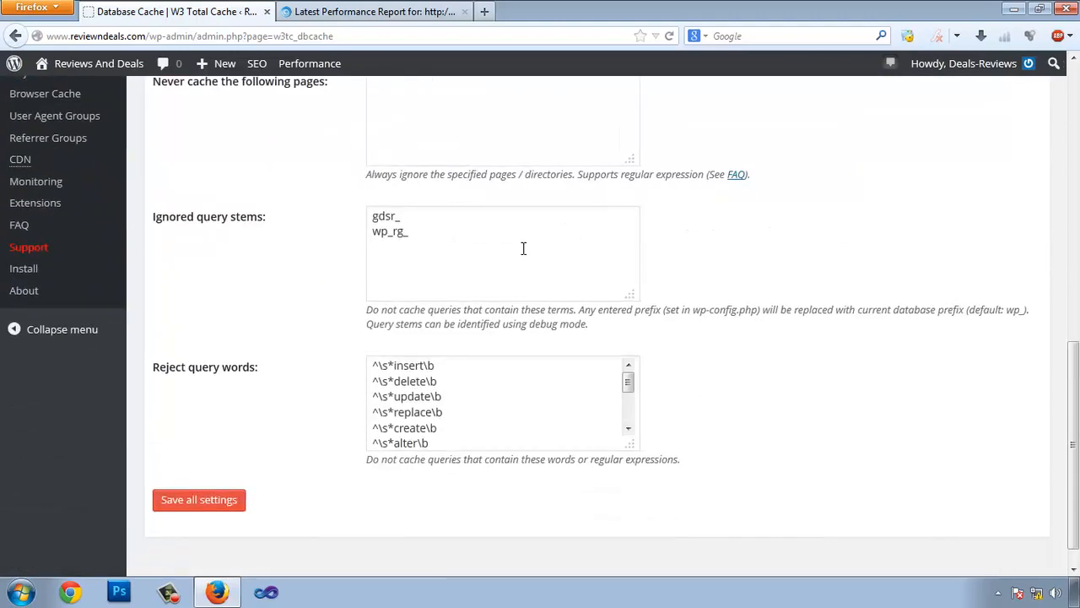
{"action": "scroll", "coordinate": [540, 287], "scroll_direction": "up", "scroll_amount": 10}
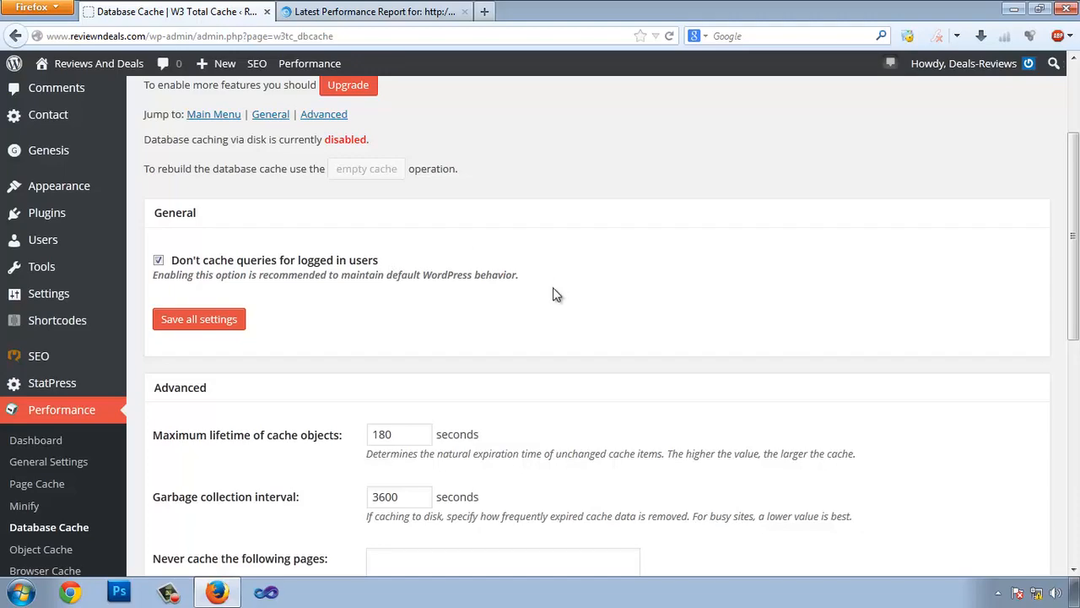
{"action": "scroll", "coordinate": [556, 294], "scroll_direction": "down", "scroll_amount": 10}
{"action": "scroll", "coordinate": [174, 346], "scroll_direction": "up", "scroll_amount": 4}
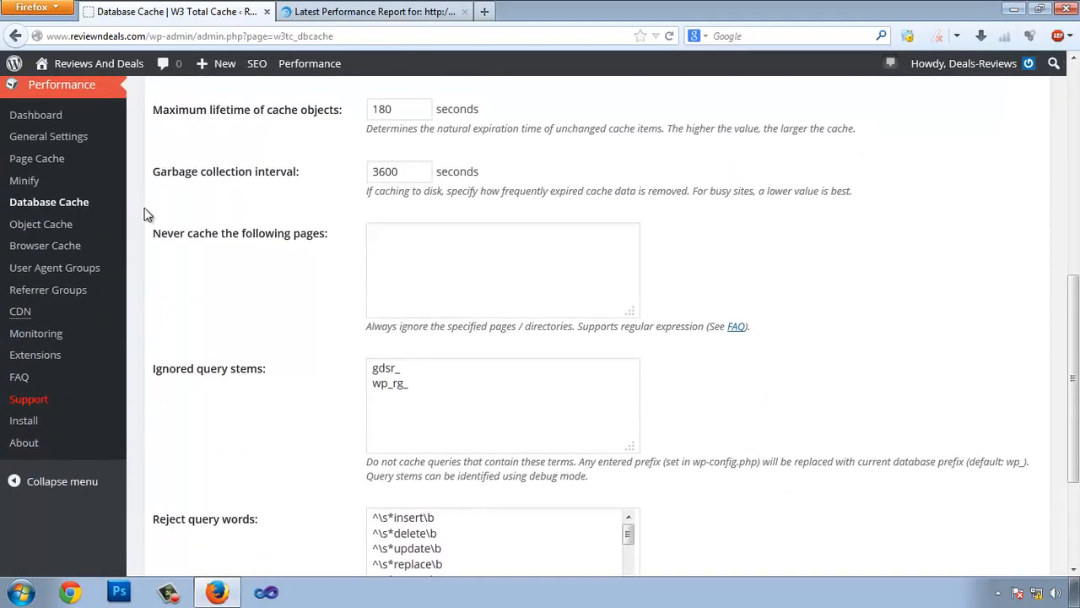
- Open the Object Cache settings and review the cache lifetime, garbage collection interval, global groups and non-persistent groups
{"action": "left_click", "coordinate": [29, 227]}
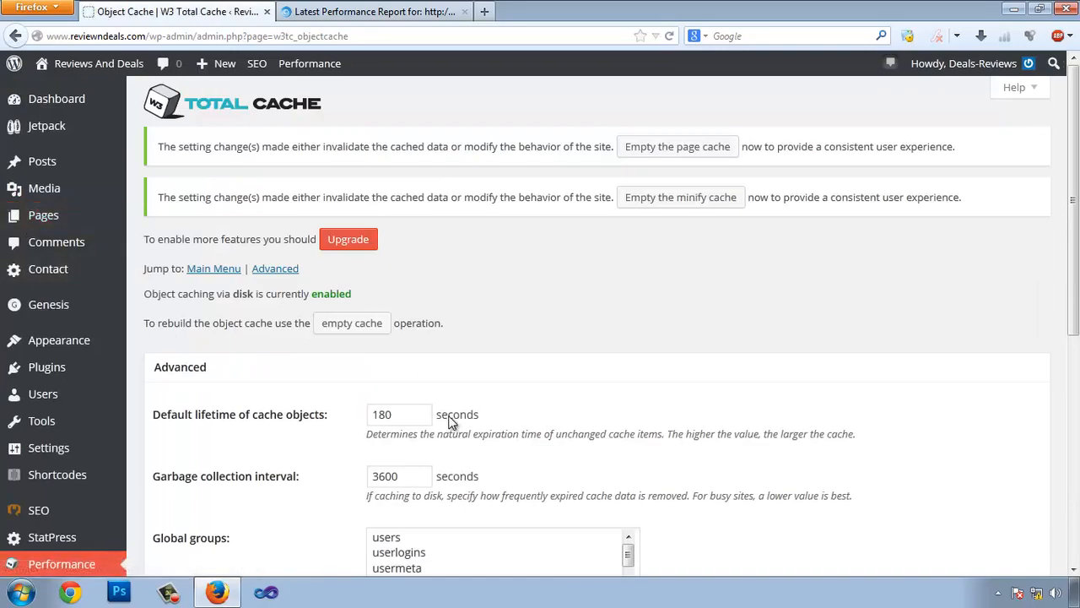
{"action": "scroll", "coordinate": [449, 418], "scroll_direction": "down", "scroll_amount": 5}
{"action": "scroll", "coordinate": [448, 422], "scroll_direction": "down", "scroll_amount": 3}
{"action": "scroll", "coordinate": [350, 363], "scroll_direction": "up", "scroll_amount": 1}
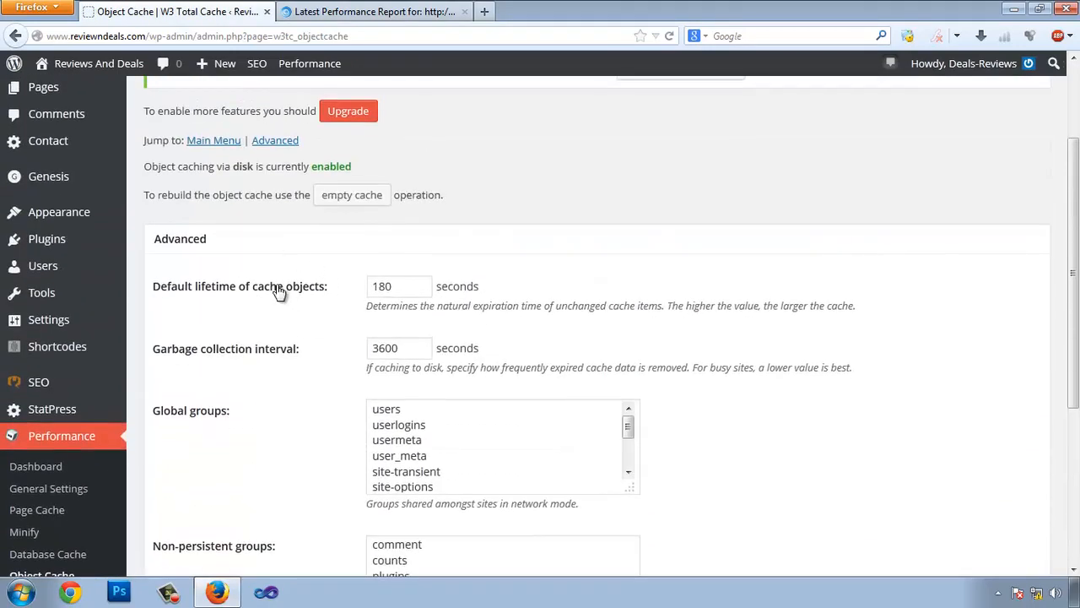
{"action": "scroll", "coordinate": [230, 437], "scroll_direction": "down", "scroll_amount": 3}
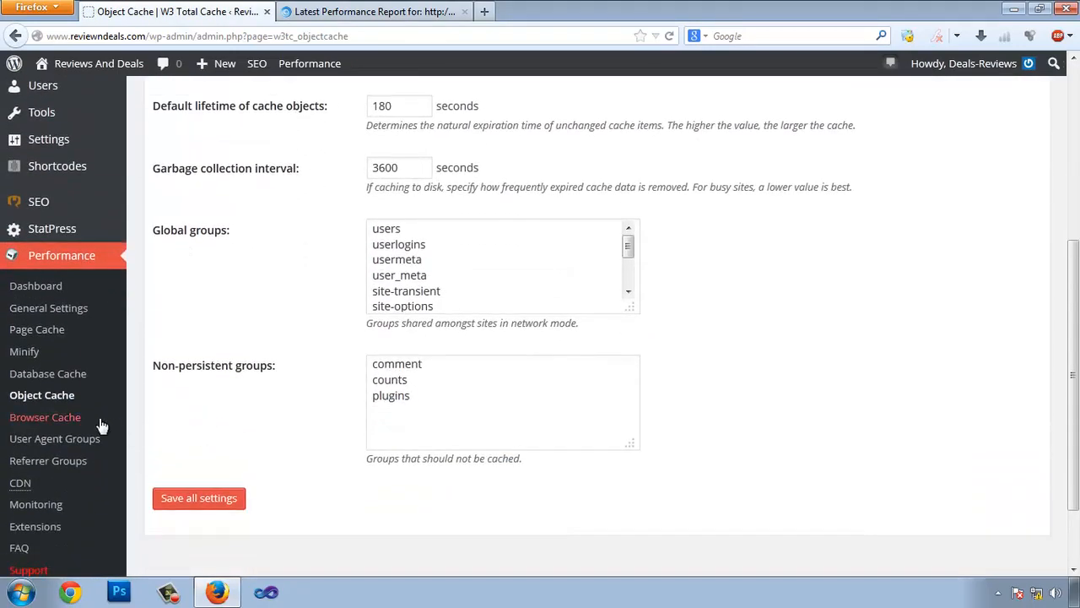
- Open the Browser Cache settings and enable Set expires header in the general policy
{"action": "left_click", "coordinate": [17, 426]}
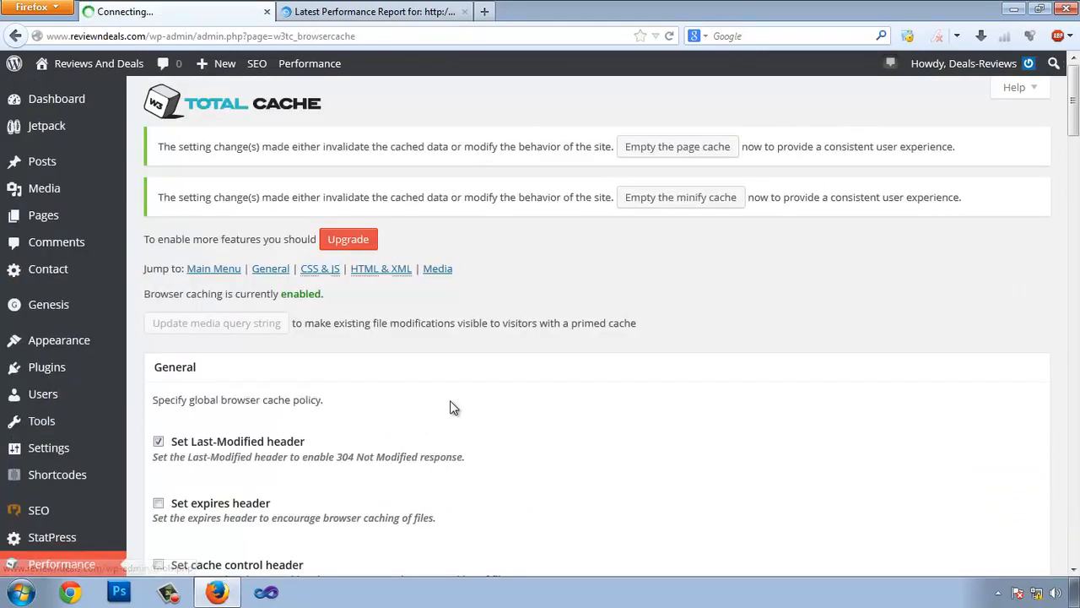
{"action": "scroll", "coordinate": [450, 408], "scroll_direction": "down", "scroll_amount": 3}
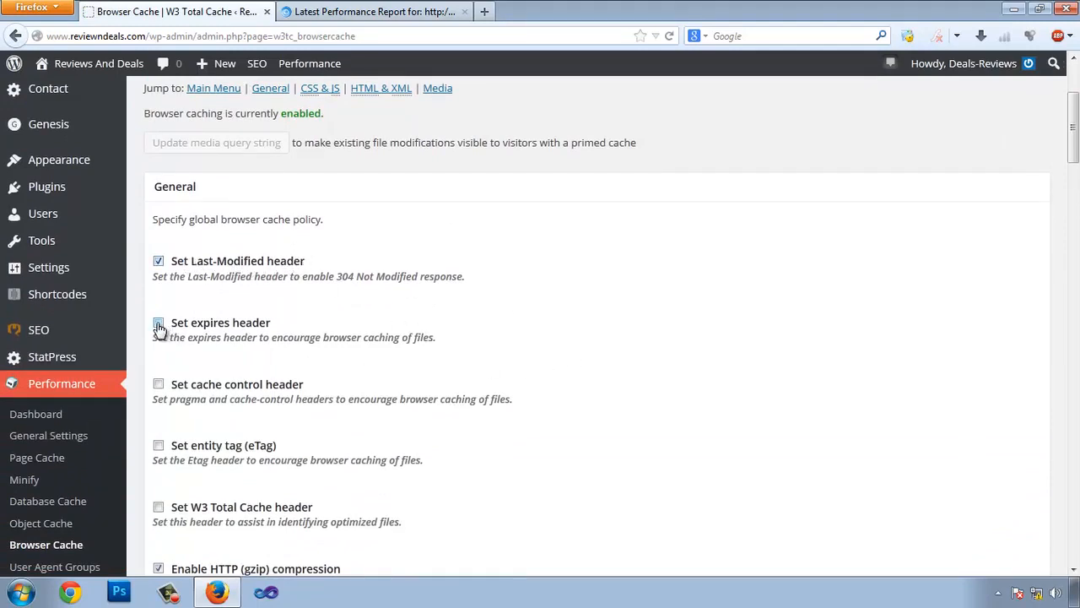
{"action": "scroll", "coordinate": [312, 413], "scroll_direction": "down", "scroll_amount": 2}
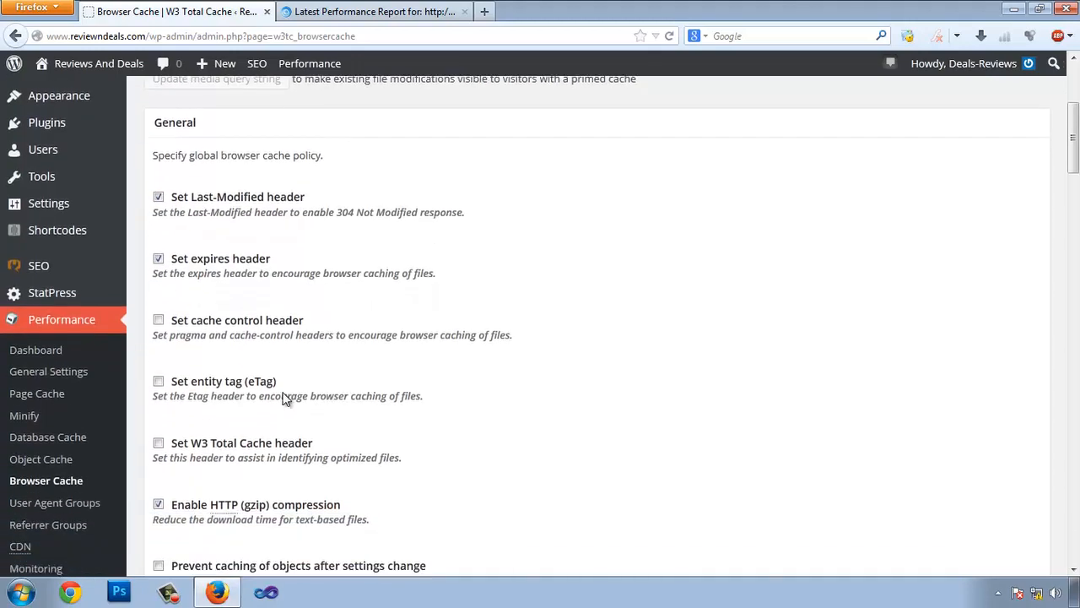
- Enable Set entity tag (eTag) in the general browser cache policy and check the remaining general options
{"action": "left_click", "coordinate": [158, 355]}
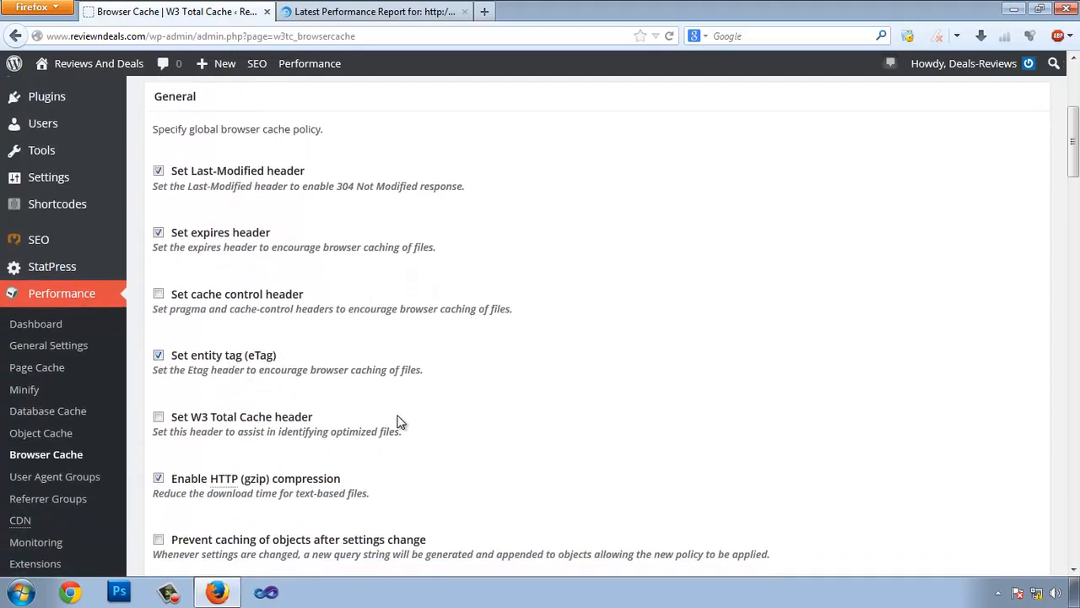
{"action": "scroll", "coordinate": [380, 422], "scroll_direction": "down", "scroll_amount": 2}
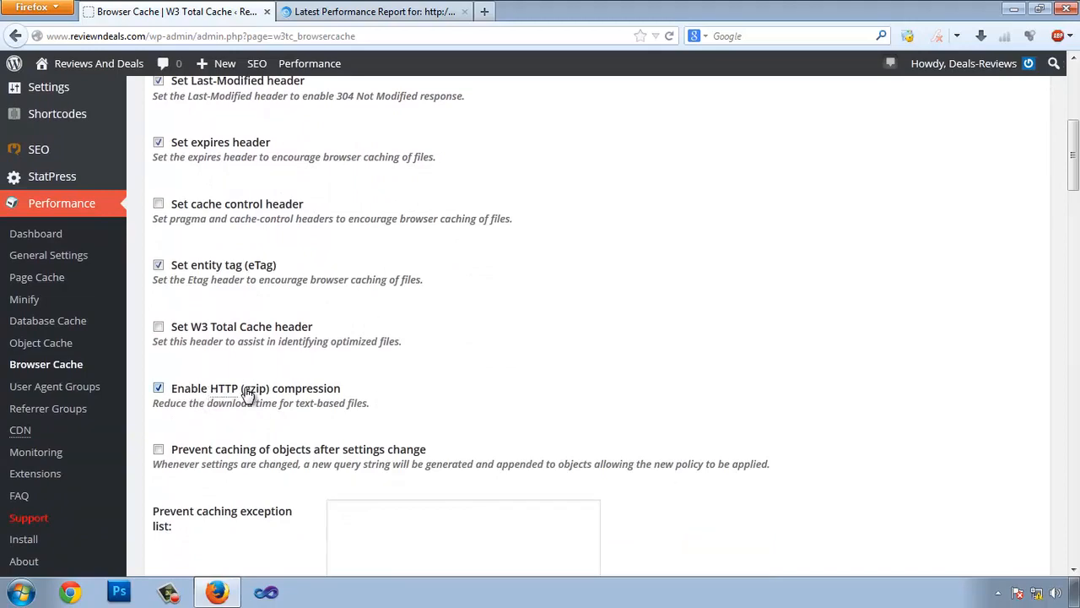
{"action": "scroll", "coordinate": [466, 247], "scroll_direction": "down", "scroll_amount": 8}
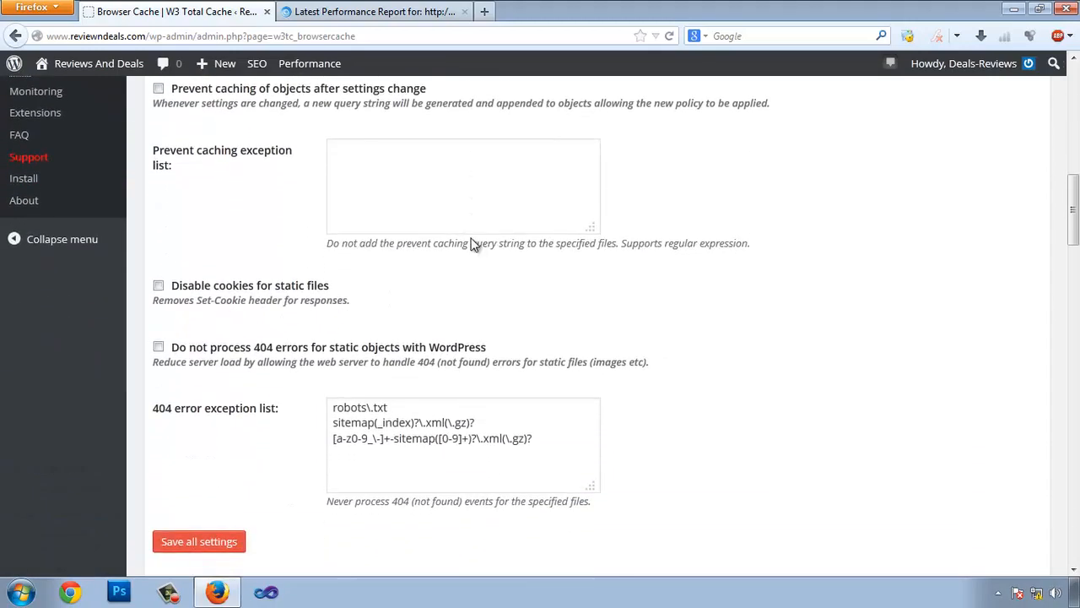
- Review the CSS & JS, HTML & XML and Media & Other Files browser cache policies and save all settings
{"action": "scroll", "coordinate": [473, 244], "scroll_direction": "down", "scroll_amount": 12}
{"action": "scroll", "coordinate": [470, 253], "scroll_direction": "up", "scroll_amount": 2}
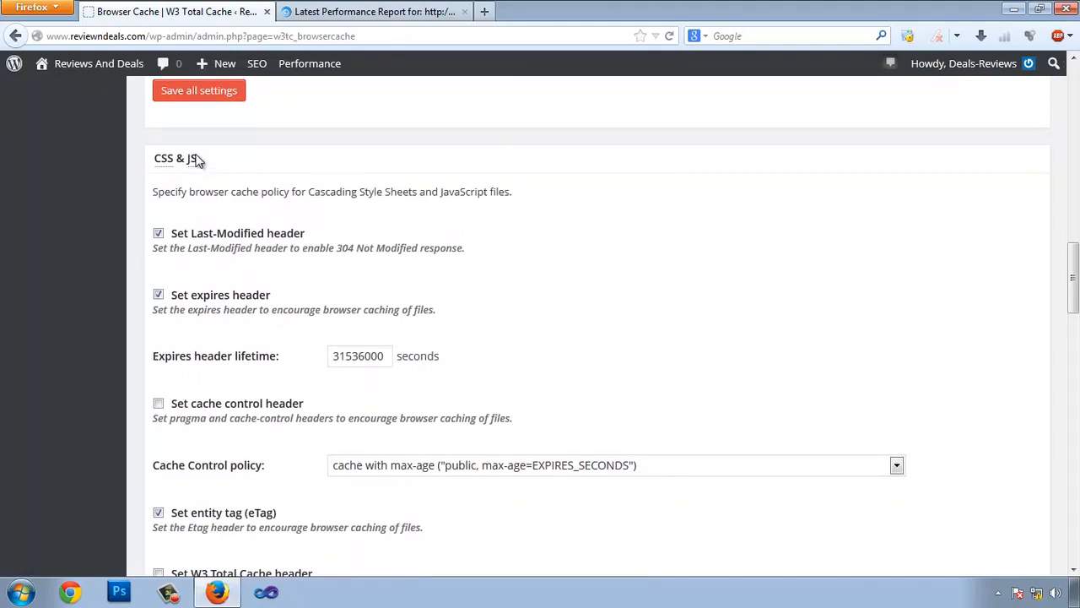
{"action": "scroll", "coordinate": [217, 207], "scroll_direction": "up", "scroll_amount": 2}
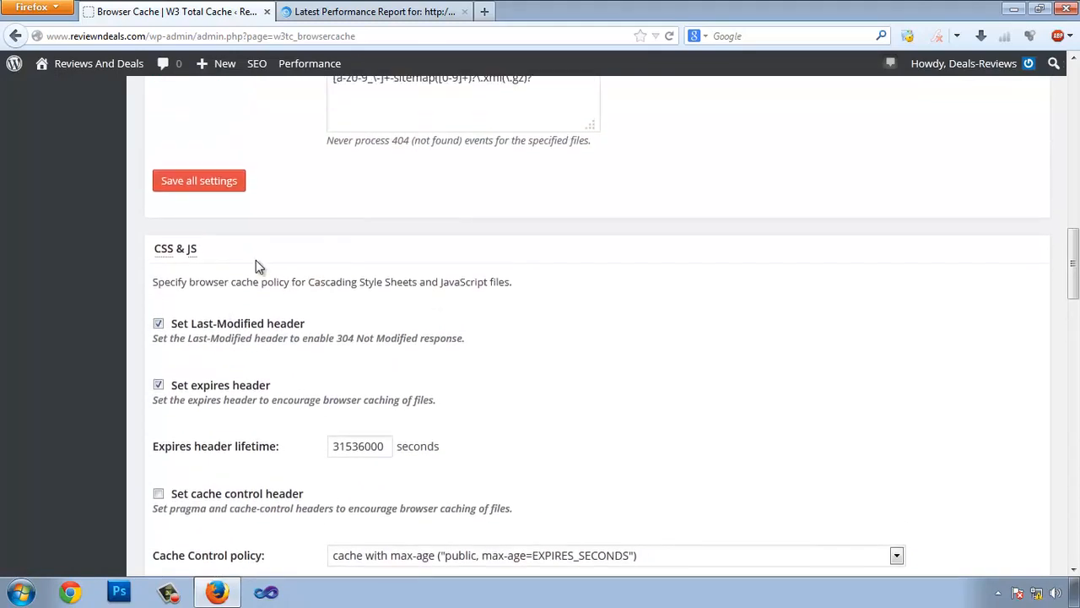
{"action": "scroll", "coordinate": [258, 265], "scroll_direction": "down", "scroll_amount": 6}
{"action": "scroll", "coordinate": [350, 359], "scroll_direction": "down", "scroll_amount": 11}
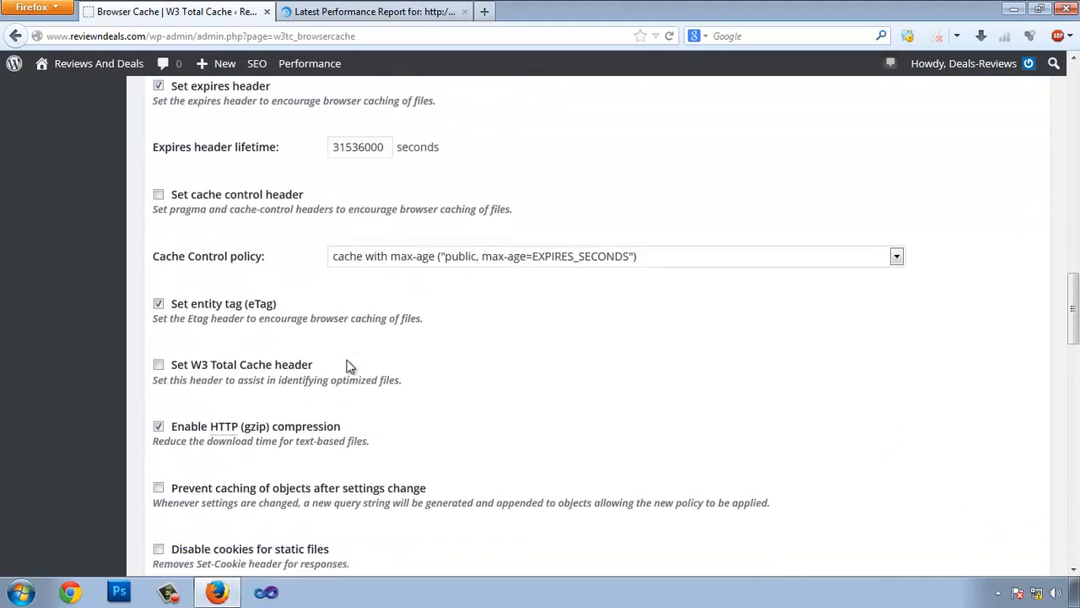
{"action": "scroll", "coordinate": [217, 245], "scroll_direction": "down", "scroll_amount": 12}
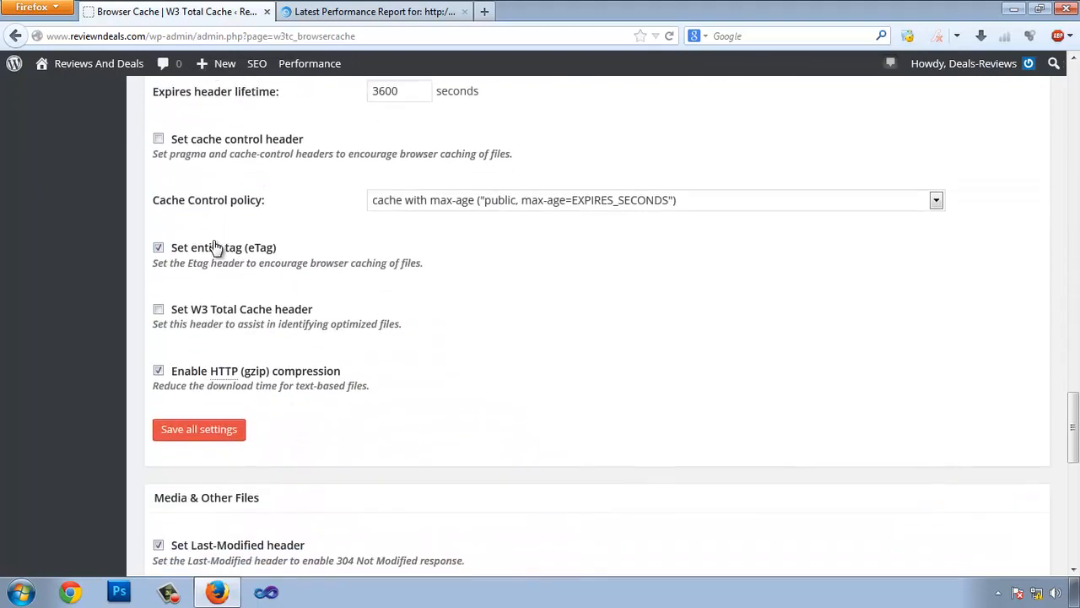
{"action": "scroll", "coordinate": [494, 291], "scroll_direction": "down", "scroll_amount": 8}
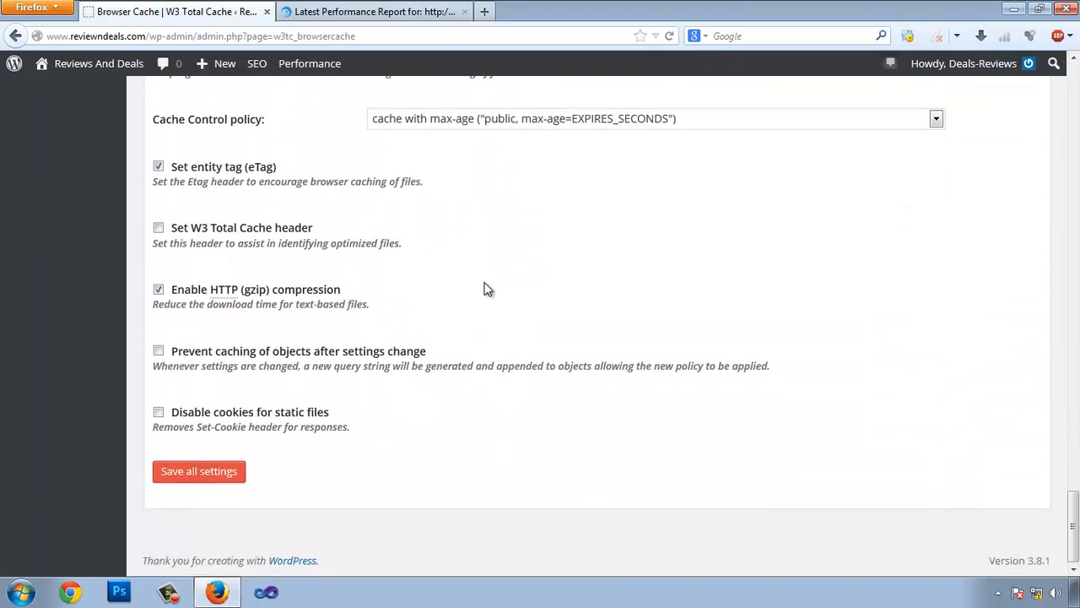
{"action": "left_click", "coordinate": [208, 475]}
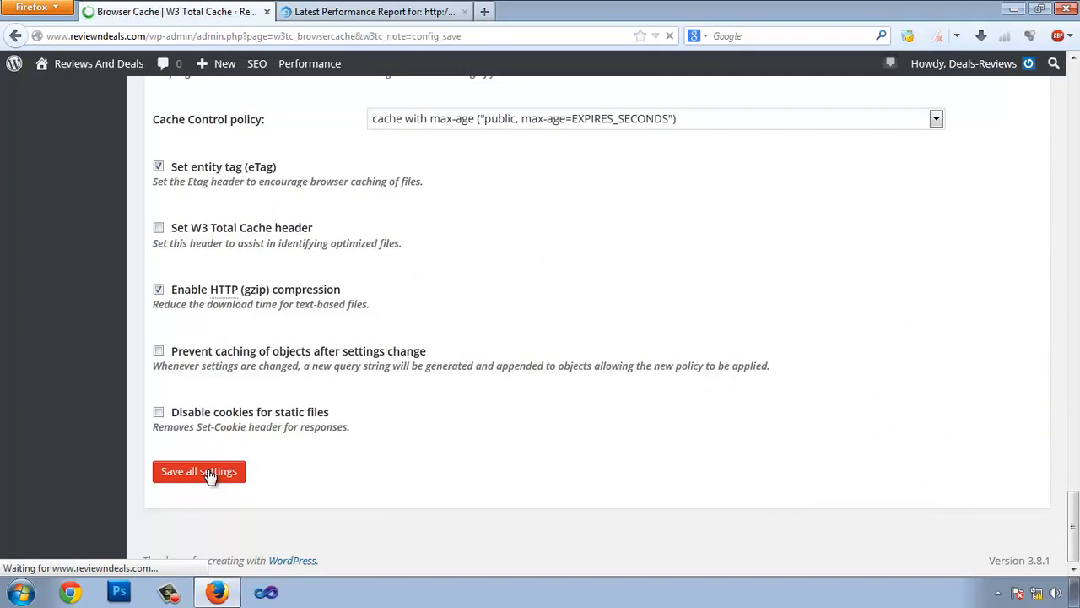
- Return to the GTmetrix report, check the Page Speed and YSlow grades, and re-test the page
{"action": "scroll", "coordinate": [337, 292], "scroll_direction": "down", "scroll_amount": 7}
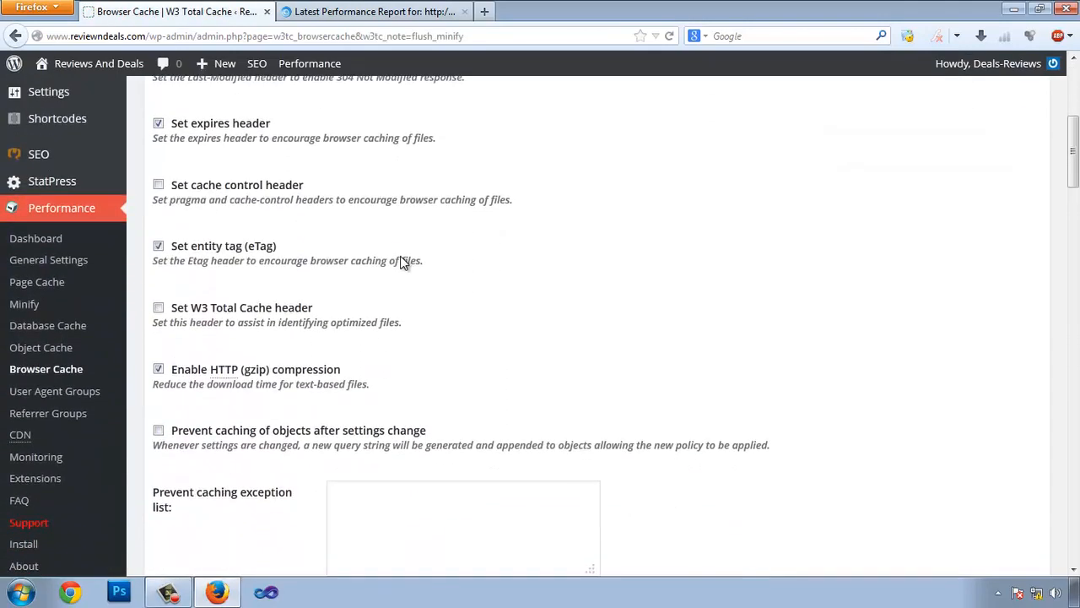
{"action": "scroll", "coordinate": [338, 261], "scroll_direction": "up", "scroll_amount": 7}
{"action": "left_click", "coordinate": [361, 11]}
{"action": "scroll", "coordinate": [455, 218], "scroll_direction": "up", "scroll_amount": 8}
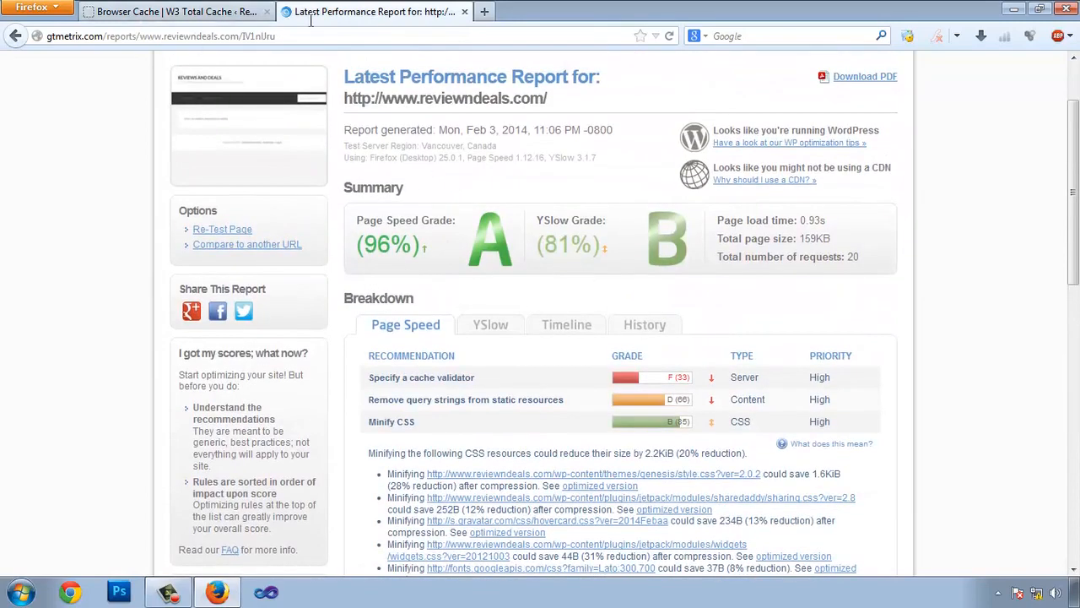
{"action": "left_click", "coordinate": [191, 12]}
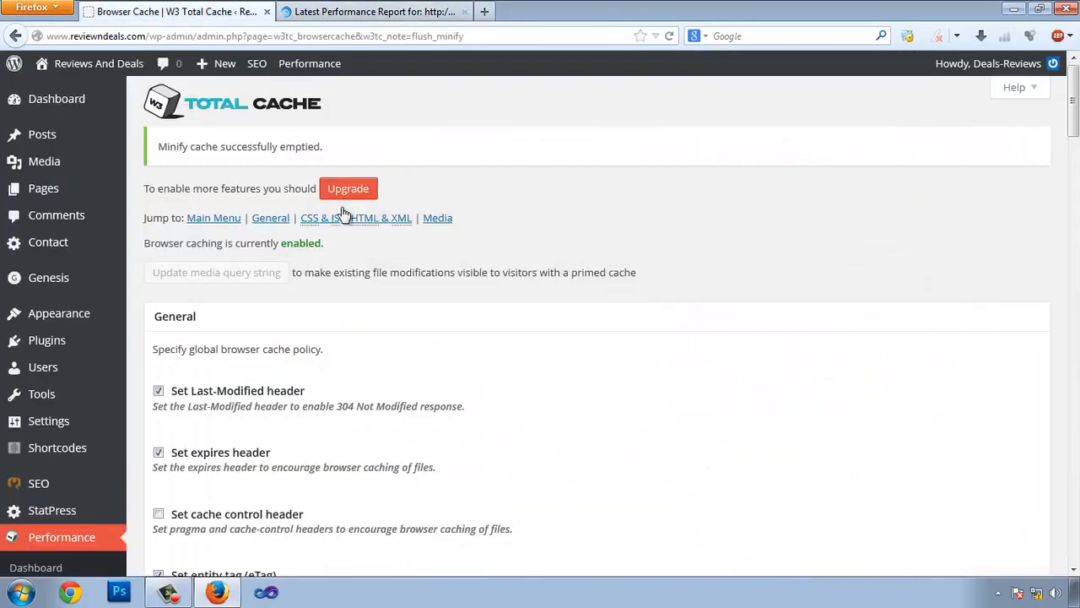
{"action": "left_click", "coordinate": [371, 12]}
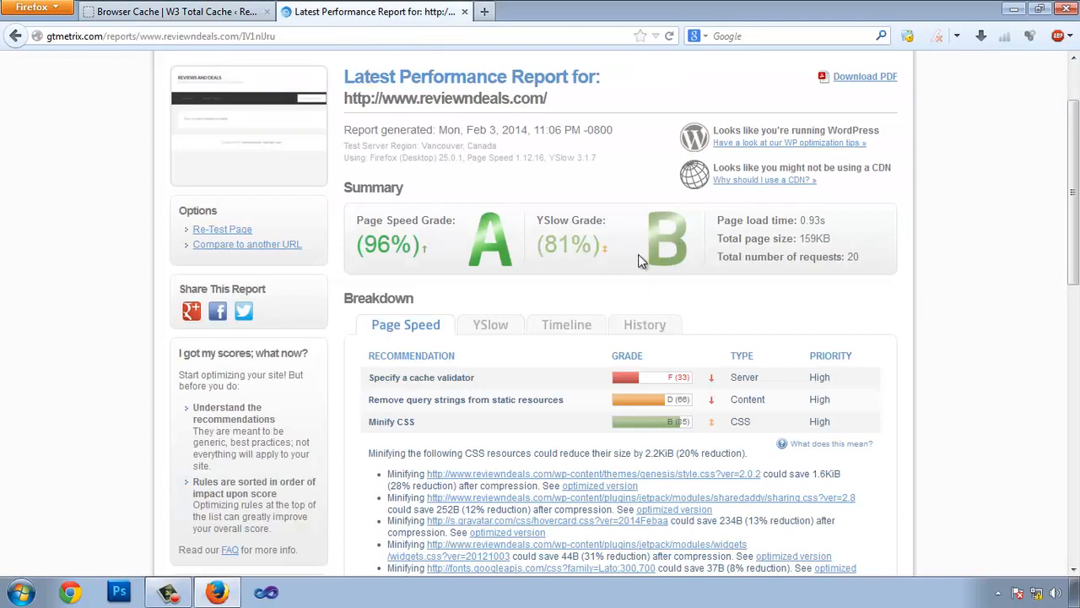
{"action": "left_click_drag", "start_coordinate": [368, 241], "coordinate": [402, 248]}
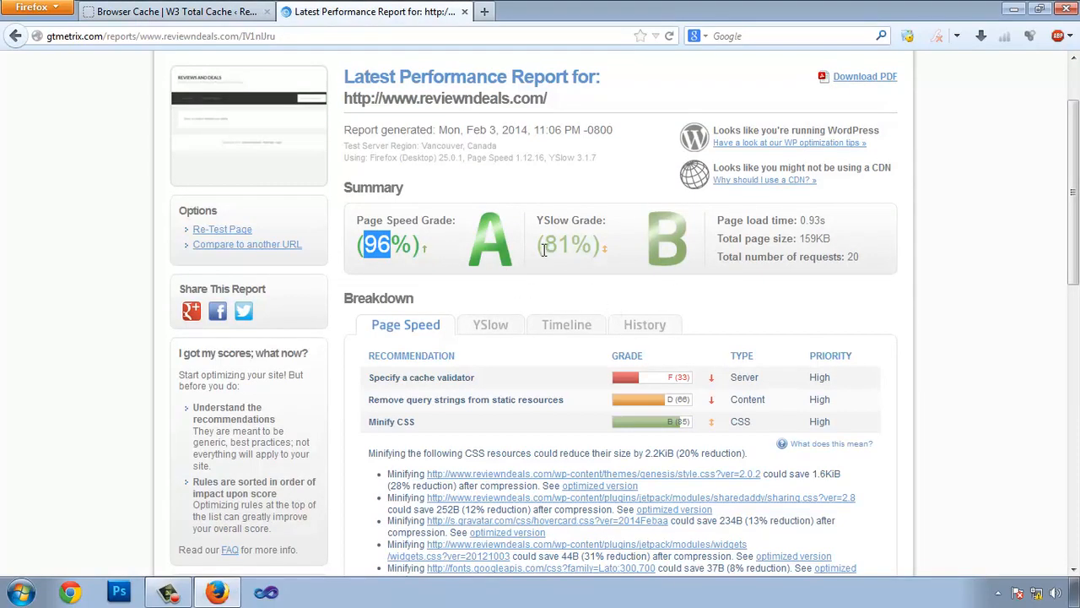
{"action": "left_click_drag", "start_coordinate": [544, 248], "coordinate": [566, 248]}
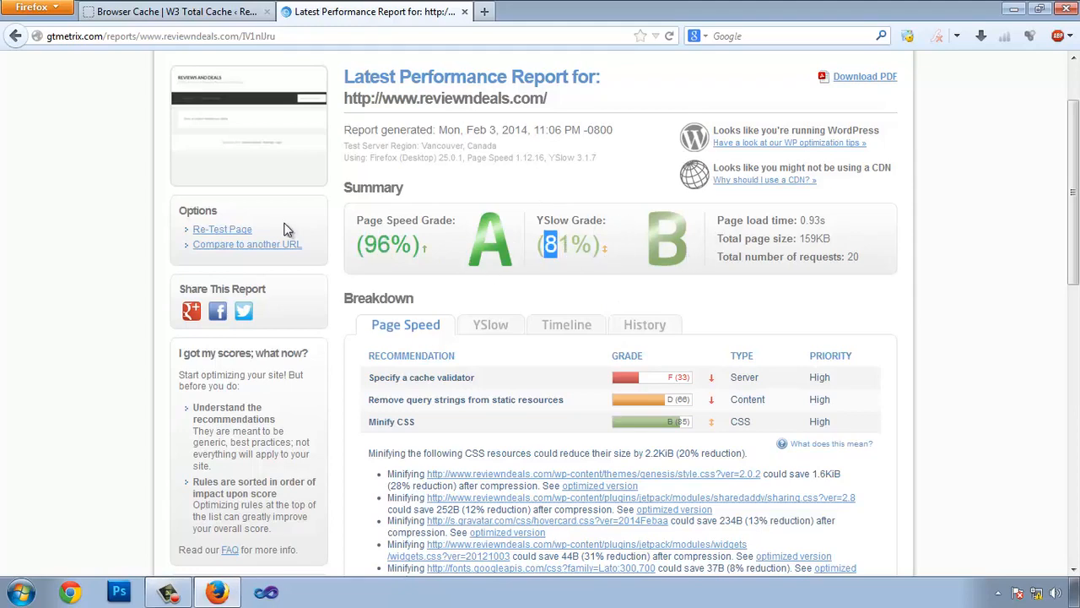
{"action": "left_click", "coordinate": [225, 233]}
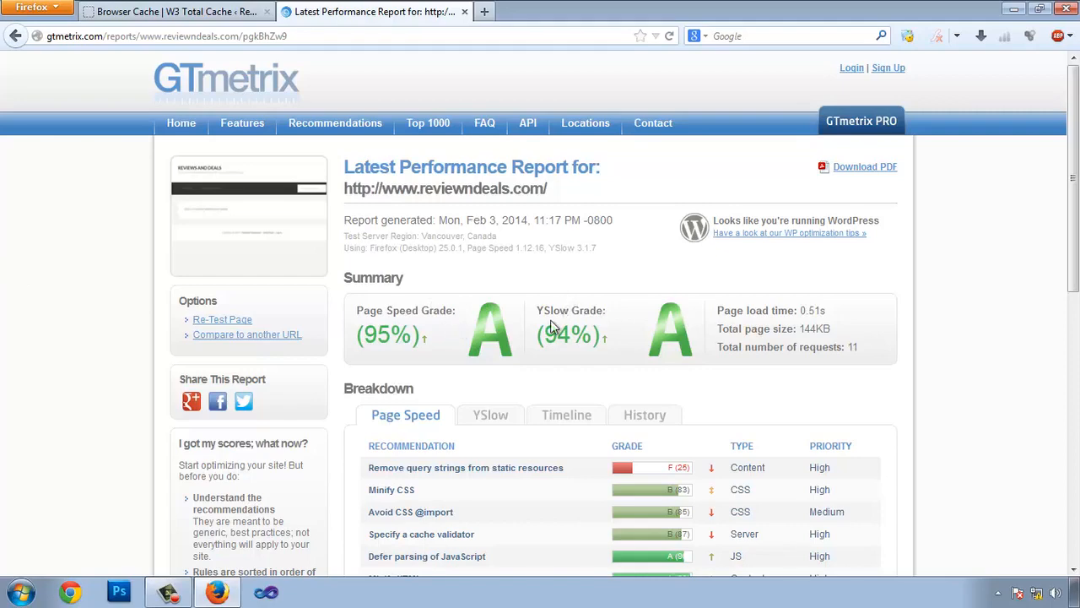
- Expand Remove query strings from static resources and copy the Contact Form 7 styles.css URL into a new tab to examine its version query string
{"action": "scroll", "coordinate": [472, 329], "scroll_direction": "down", "scroll_amount": 3}
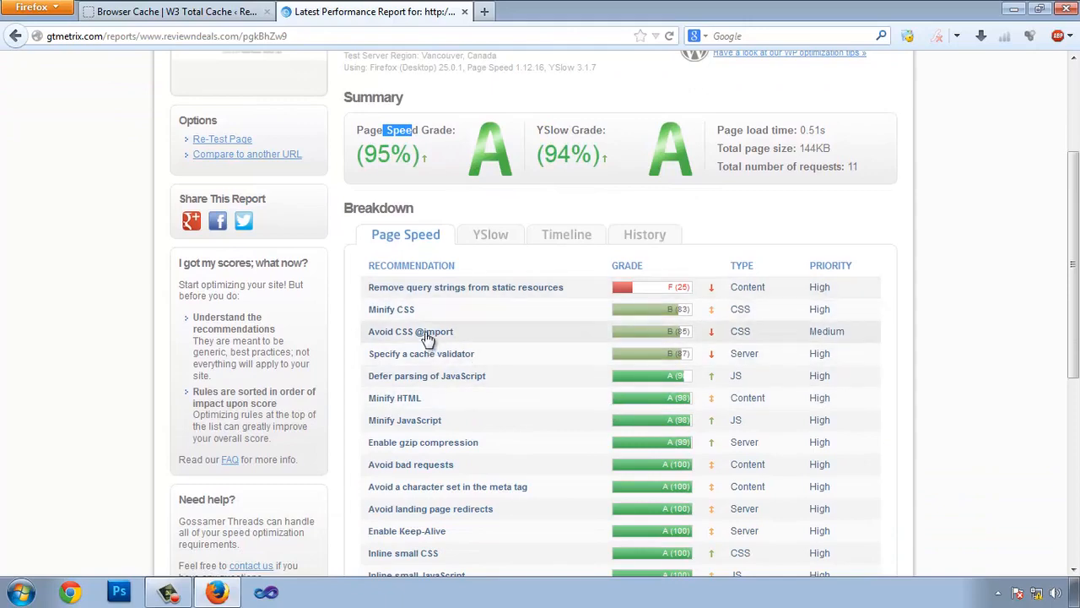
{"action": "left_click", "coordinate": [451, 287]}
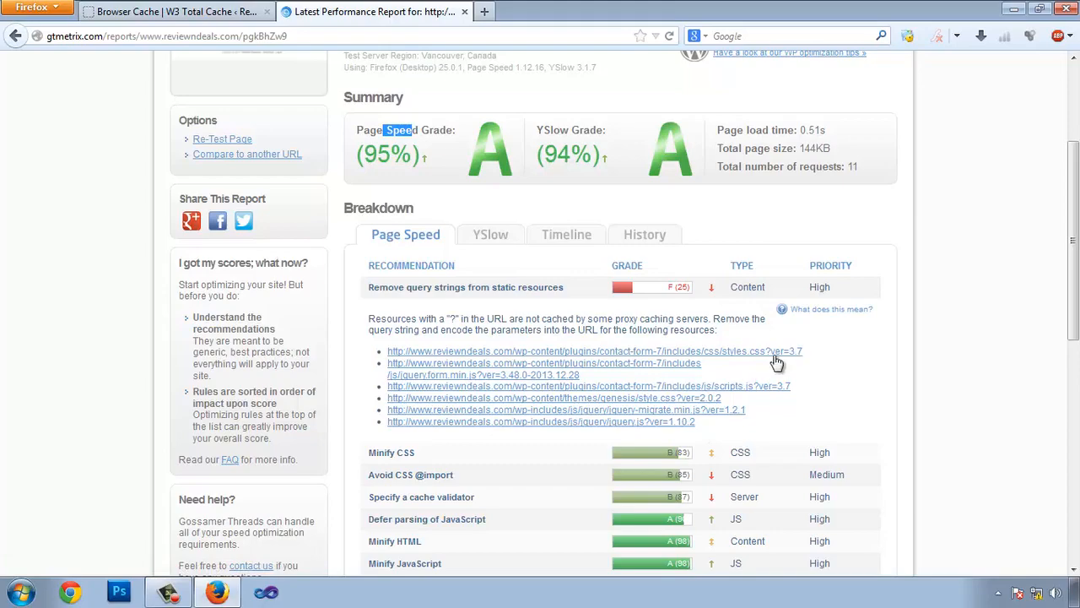
{"action": "left_click_drag", "start_coordinate": [812, 354], "coordinate": [390, 351]}
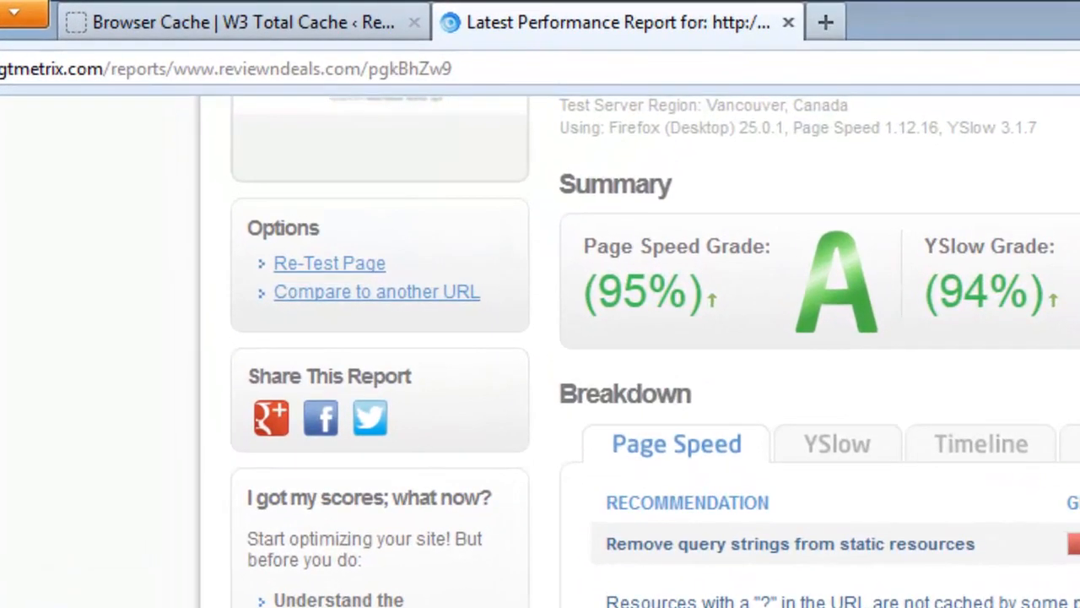
{"action": "key", "text": "ctrl+c"}
{"action": "key", "text": "ctrl+t"}
{"action": "key", "text": "ctrl+v"}
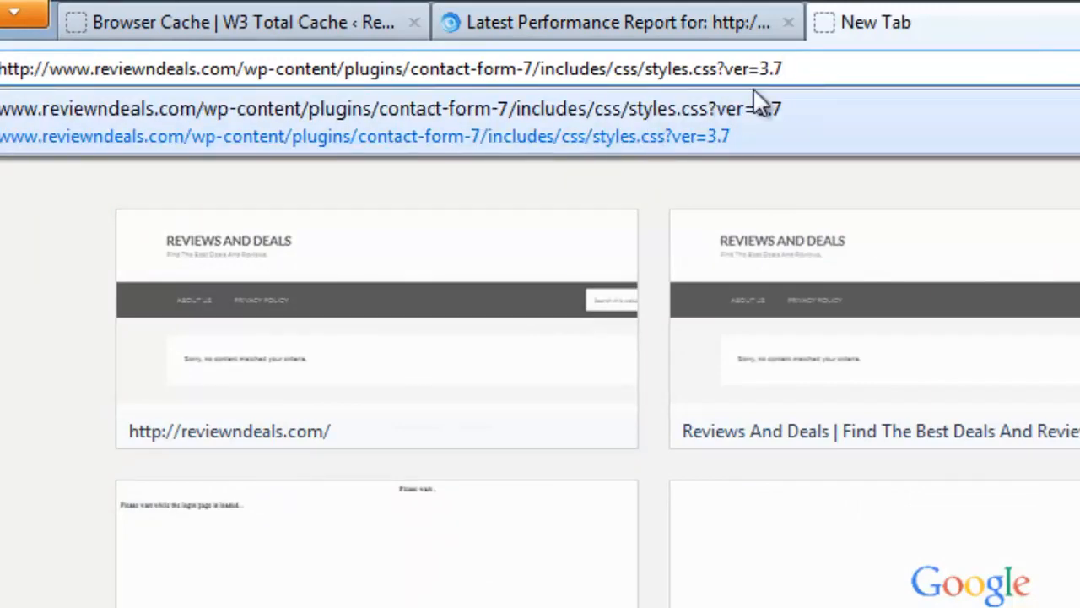
{"action": "left_click", "coordinate": [719, 67]}
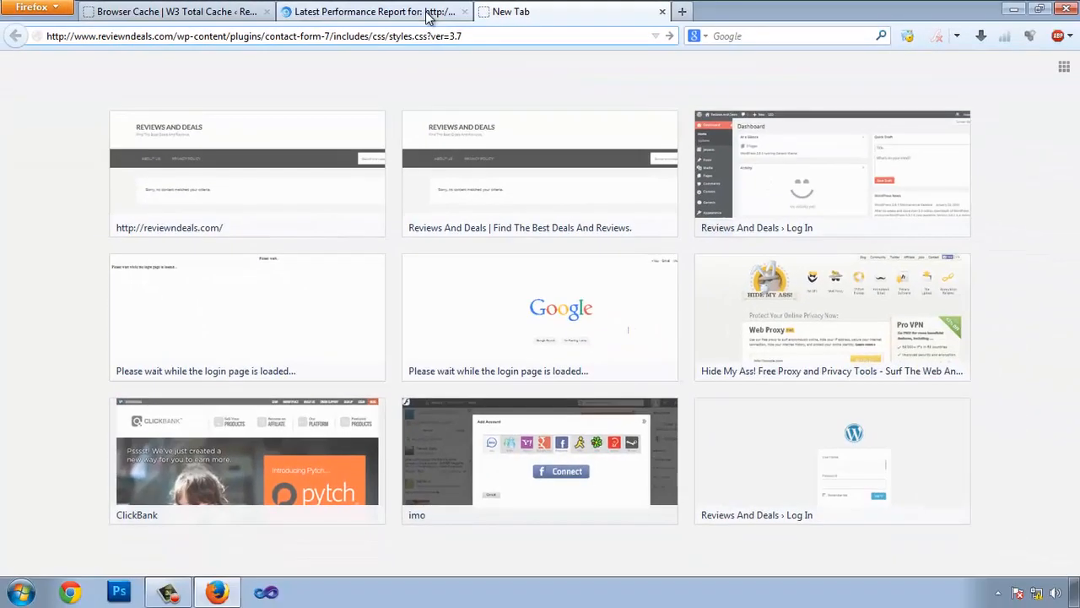
{"action": "left_click", "coordinate": [730, 29]}
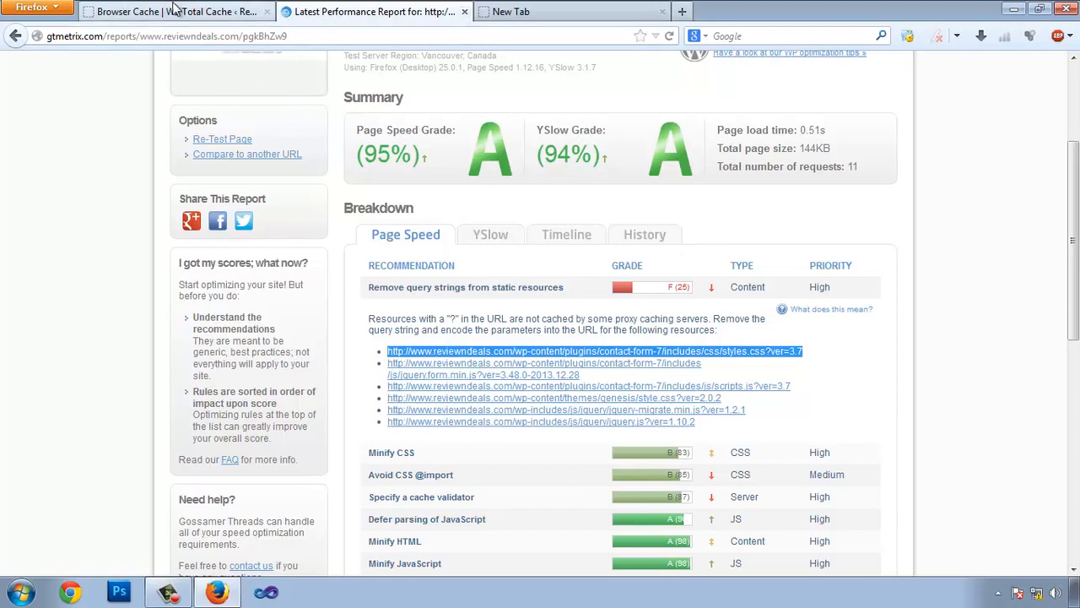
- Open the "quary string remover" text file from the desktop in Notepad and copy all of its code
{"action": "left_click", "coordinate": [1014, 9]}
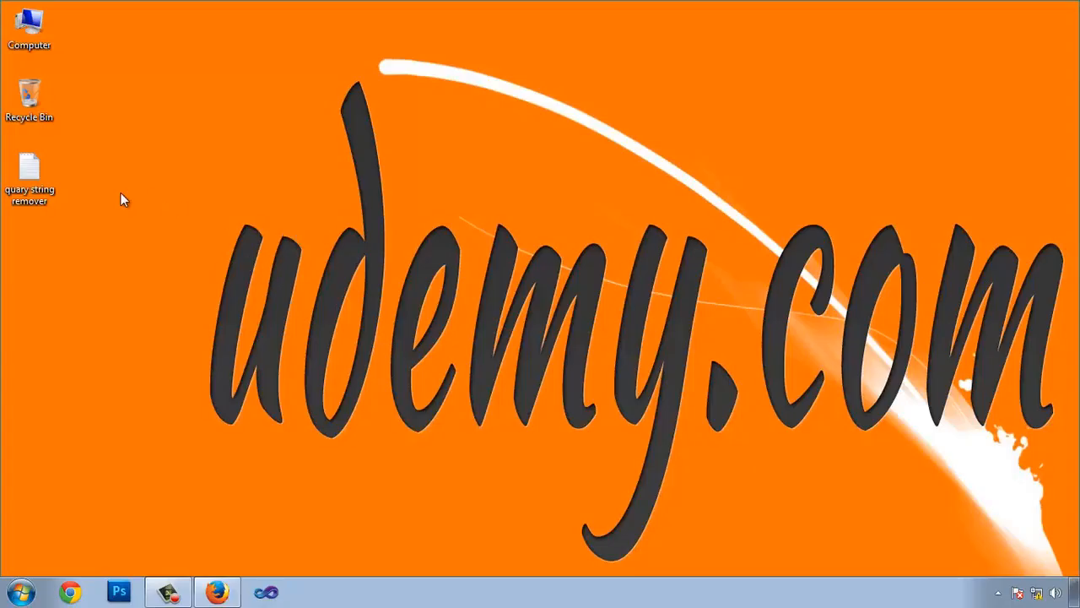
{"action": "double_click", "coordinate": [37, 181]}
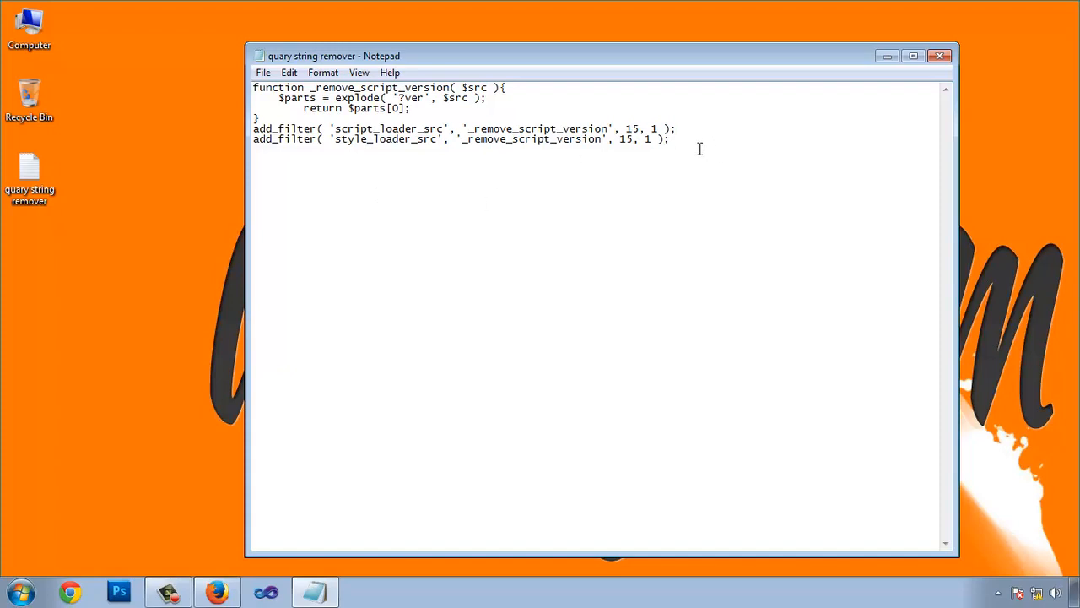
{"action": "left_click_drag", "start_coordinate": [699, 149], "coordinate": [253, 87]}
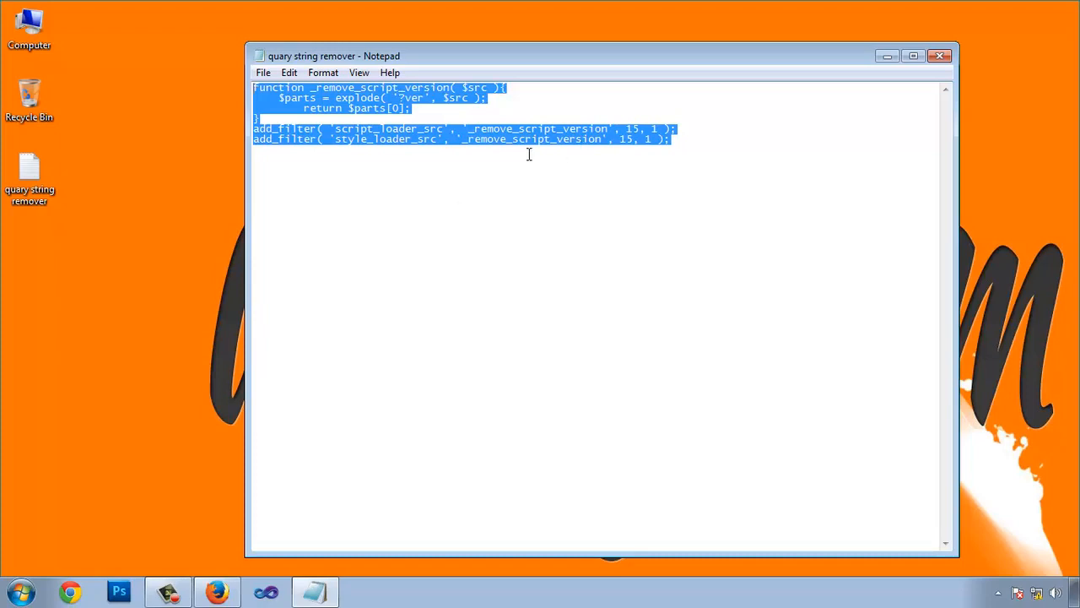
{"action": "right_click", "coordinate": [420, 100]}
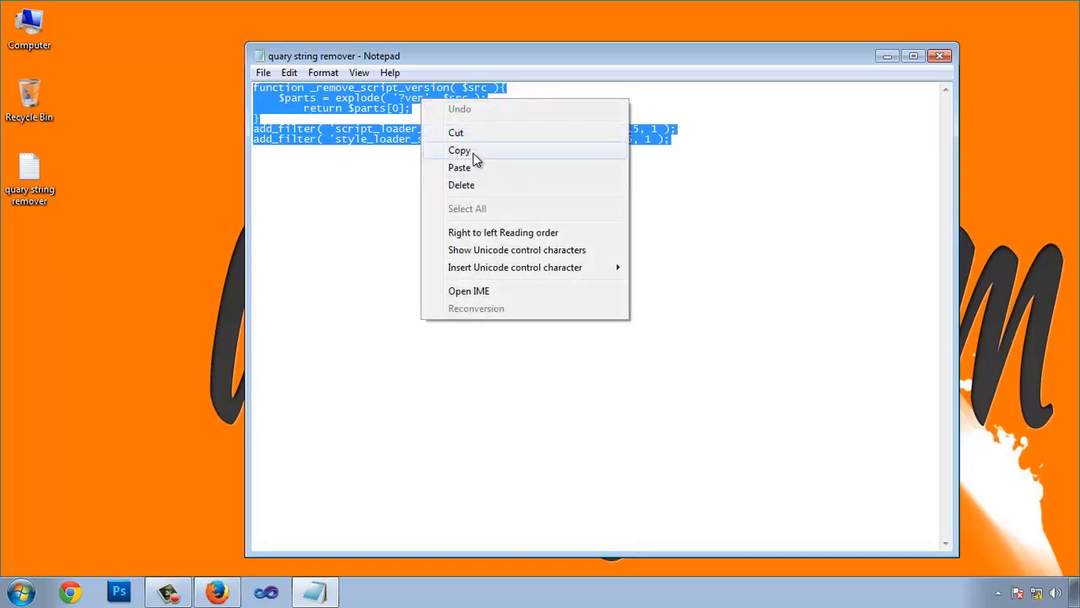
{"action": "left_click", "coordinate": [475, 159]}
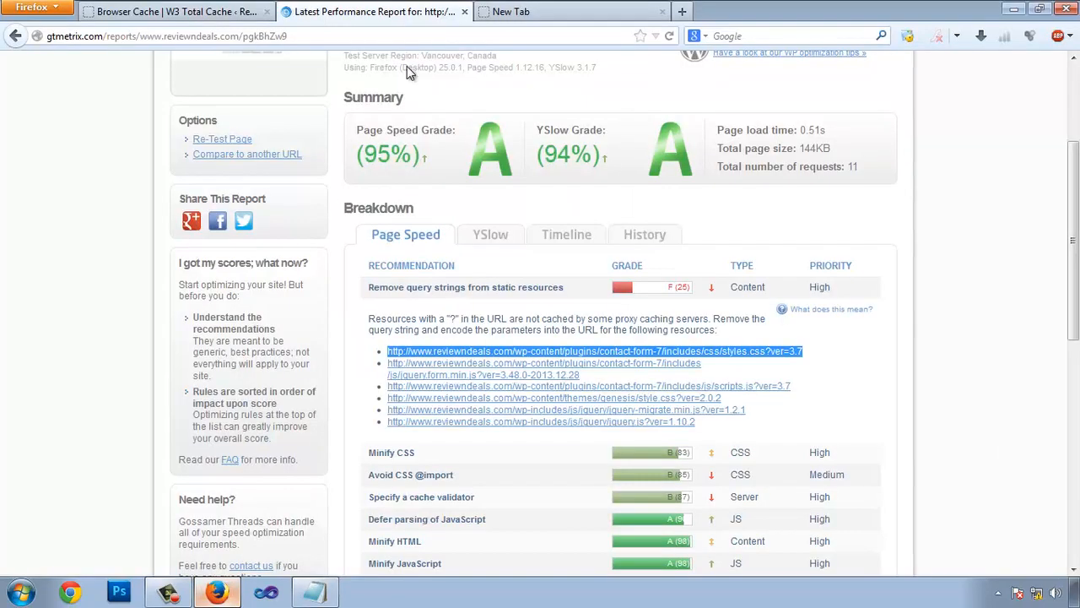
- Switch back to WordPress in Firefox and open the Genesis theme's Theme Functions file (functions.php) in the theme editor
{"action": "left_click", "coordinate": [217, 592]}
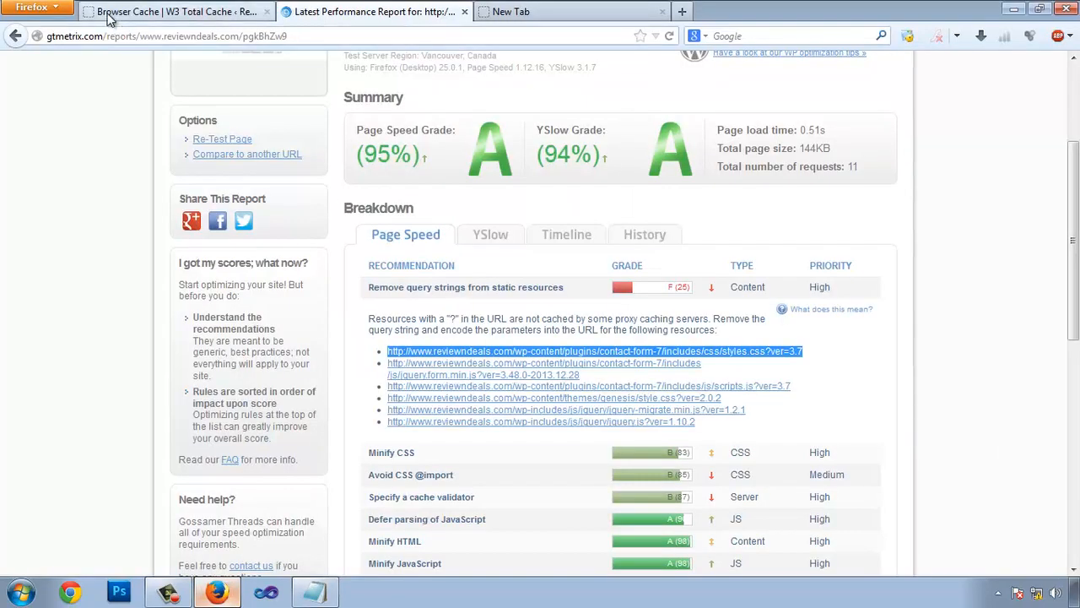
{"action": "left_click", "coordinate": [108, 14]}
{"action": "mouse_move", "coordinate": [80, 325]}
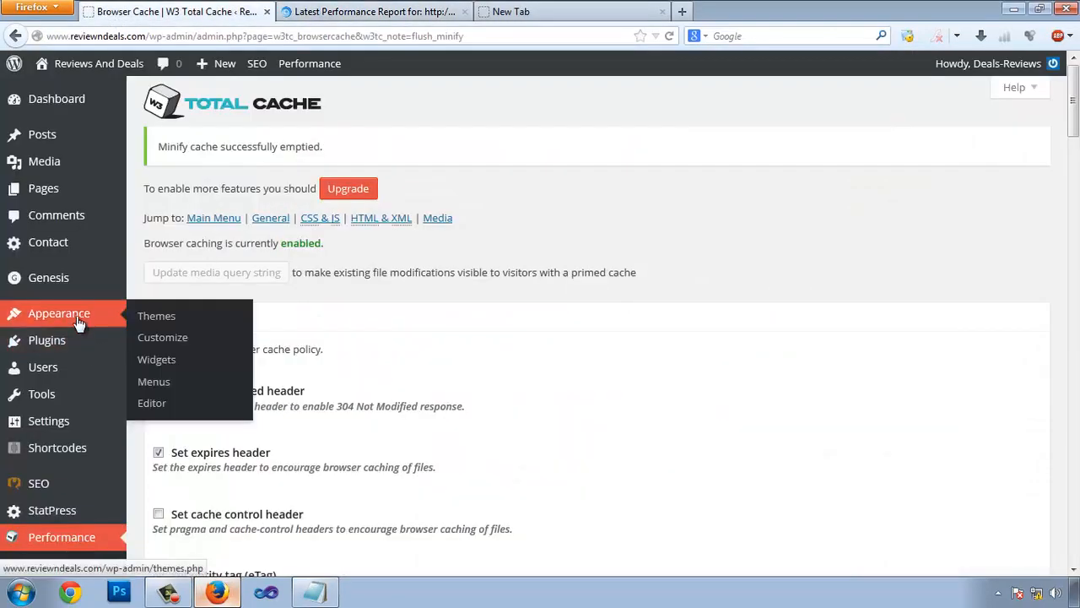
{"action": "left_click", "coordinate": [149, 404]}
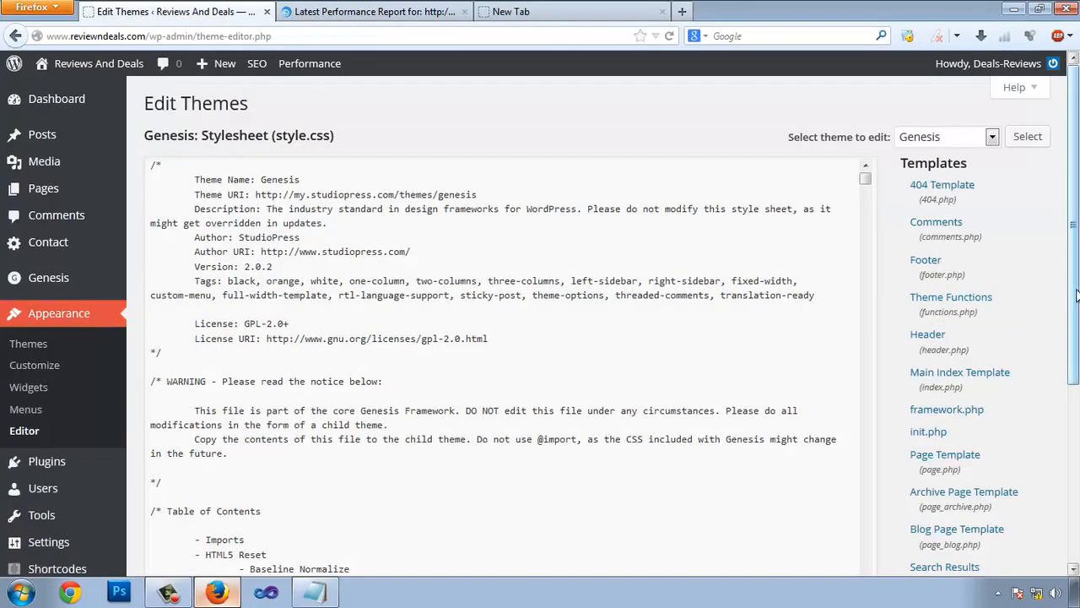
{"action": "scroll", "coordinate": [941, 325], "scroll_direction": "down", "scroll_amount": 1}
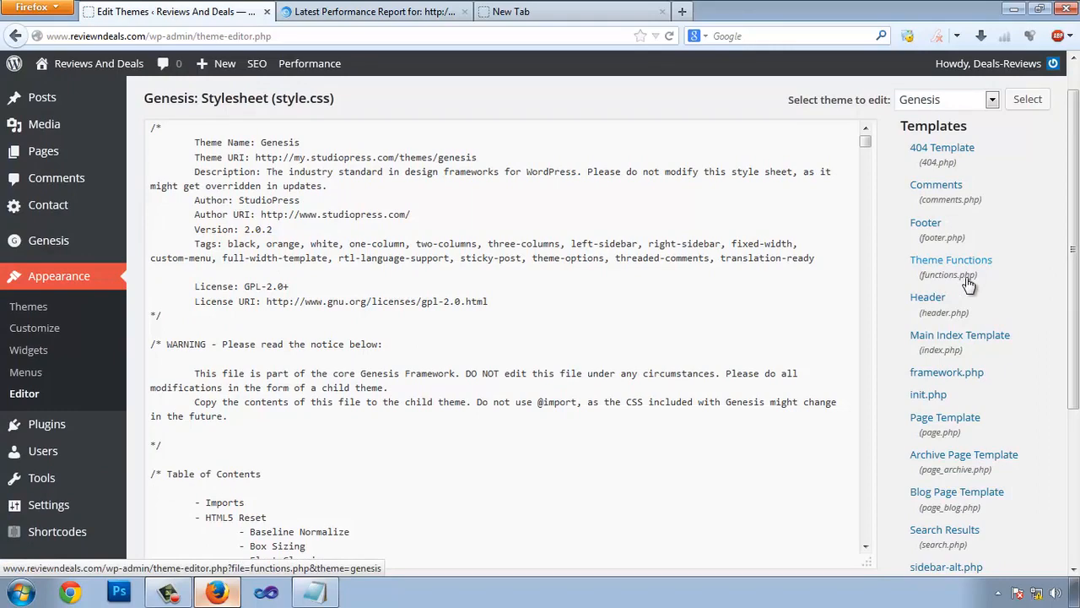
{"action": "left_click", "coordinate": [947, 267]}
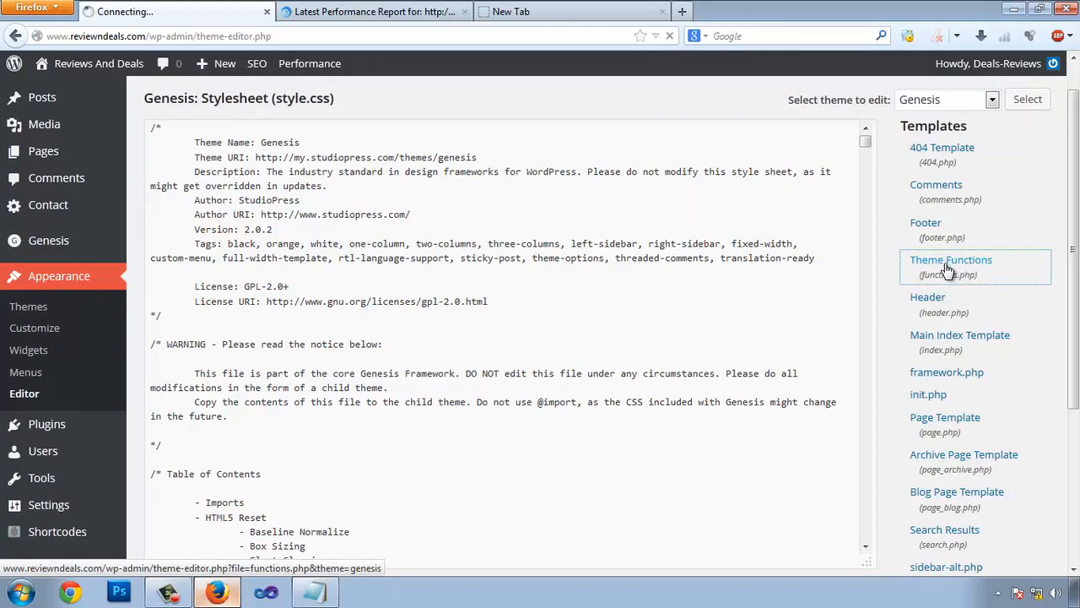
- Paste the copied query string remover code below the require_once line in Theme Functions (functions.php) and update the file
{"action": "scroll", "coordinate": [507, 245], "scroll_direction": "down", "scroll_amount": 3}
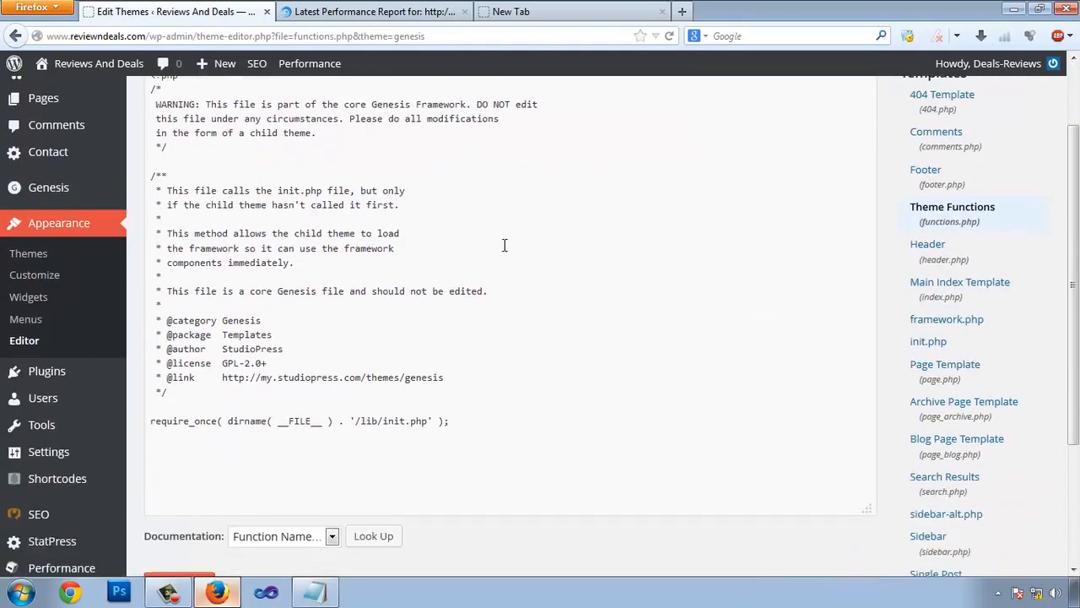
{"action": "left_click", "coordinate": [461, 334]}
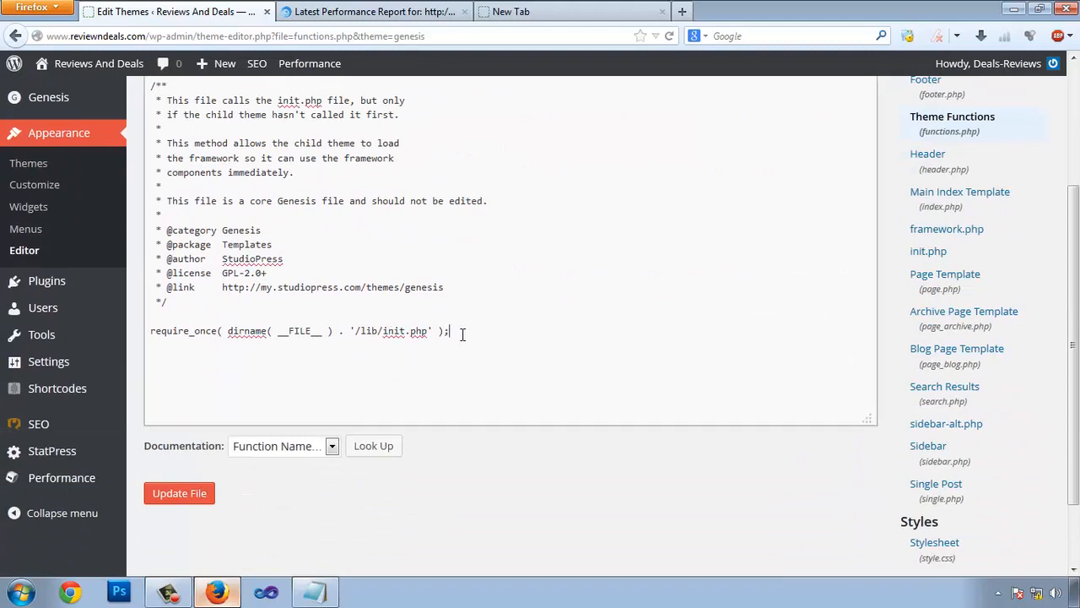
{"action": "right_click", "coordinate": [232, 370]}
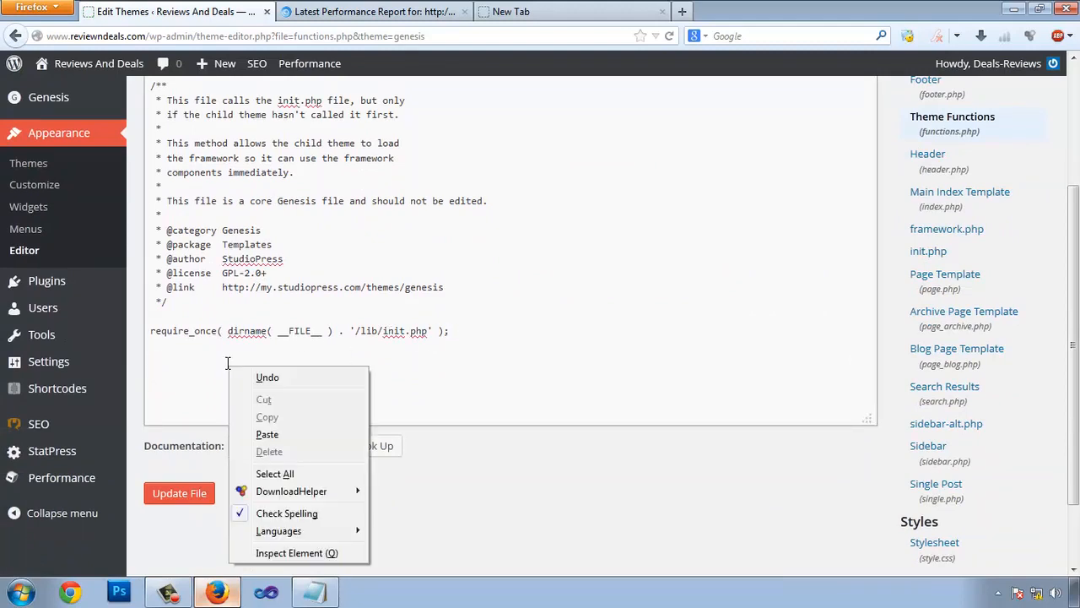
{"action": "left_click", "coordinate": [266, 434]}
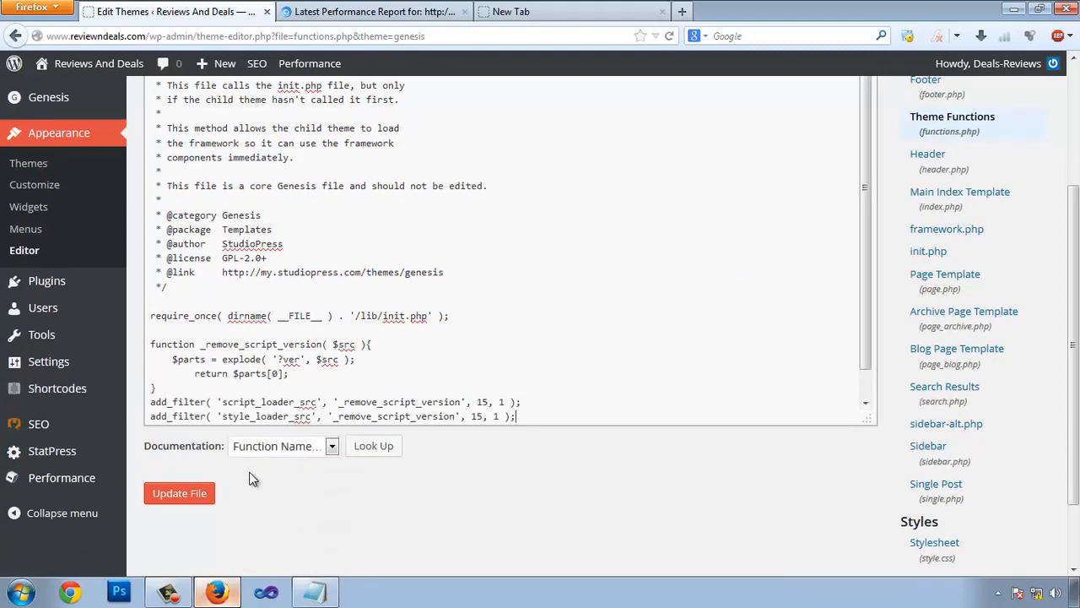
{"action": "left_click", "coordinate": [177, 496]}
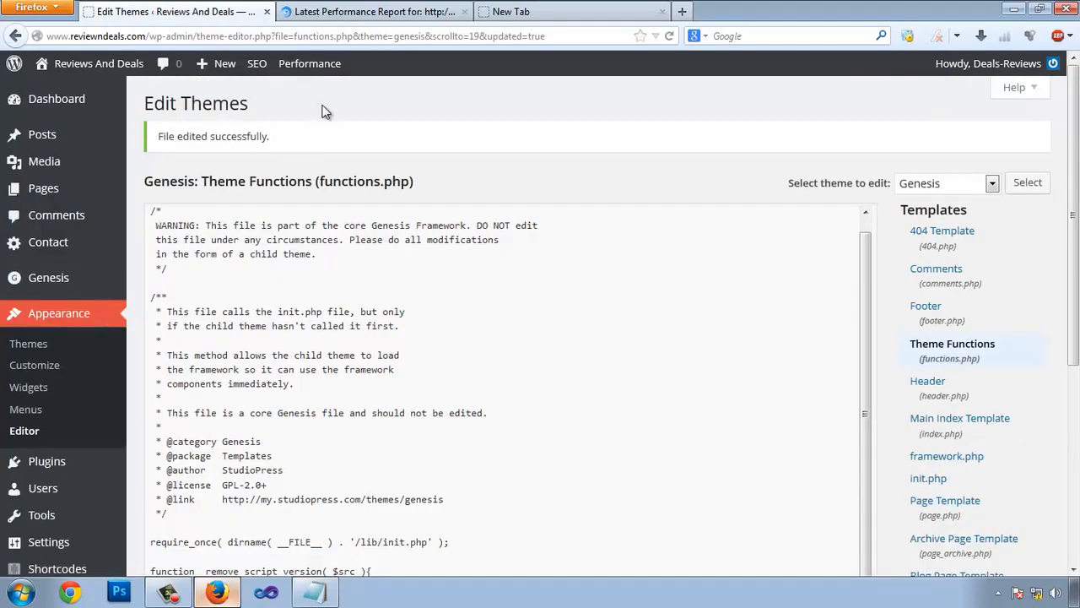
- Return to the GTmetrix report, re-test the page, and expand Remove query strings from static resources to check the listed URLs
{"action": "left_click", "coordinate": [325, 12]}
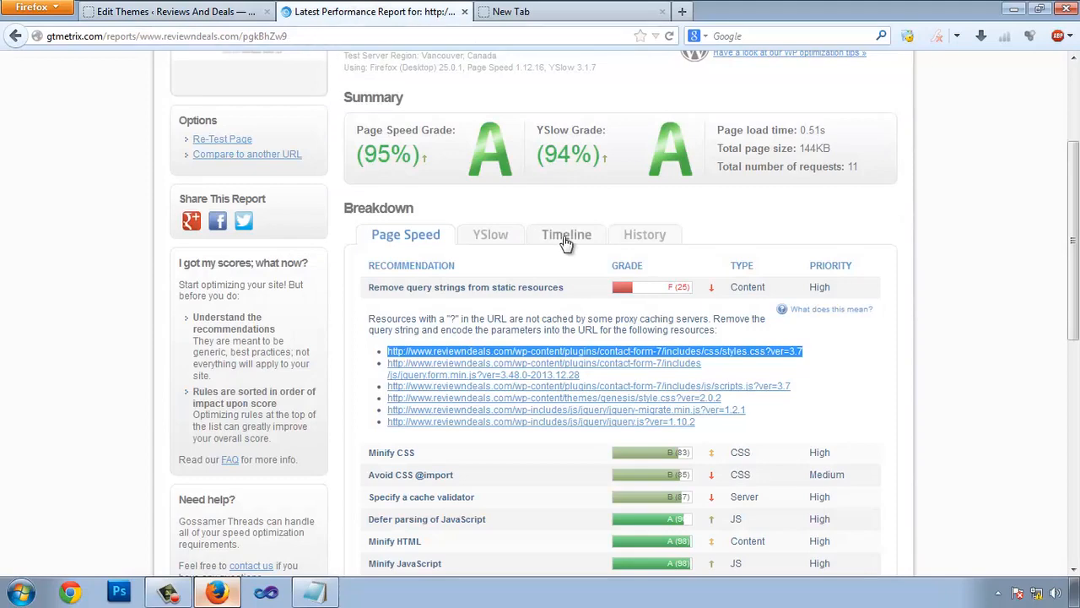
{"action": "left_click", "coordinate": [576, 8]}
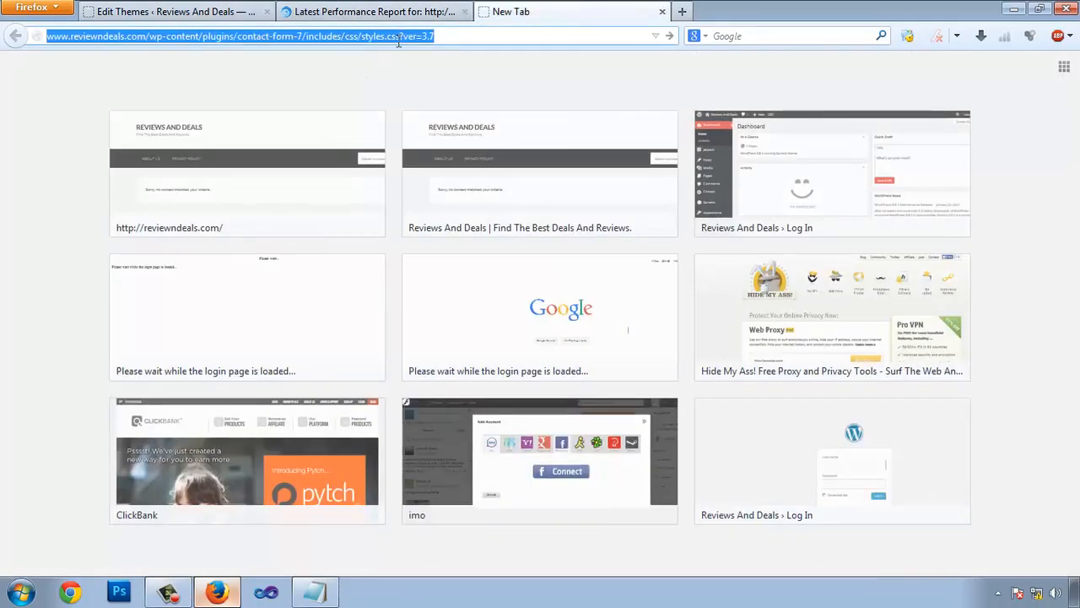
{"action": "left_click", "coordinate": [395, 41]}
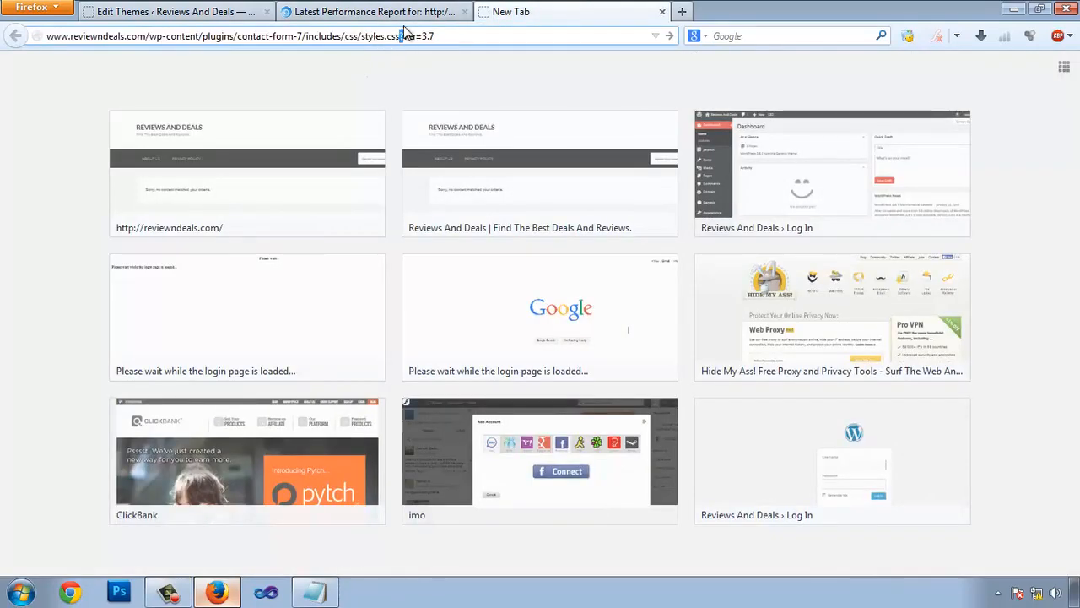
{"action": "left_click", "coordinate": [397, 11]}
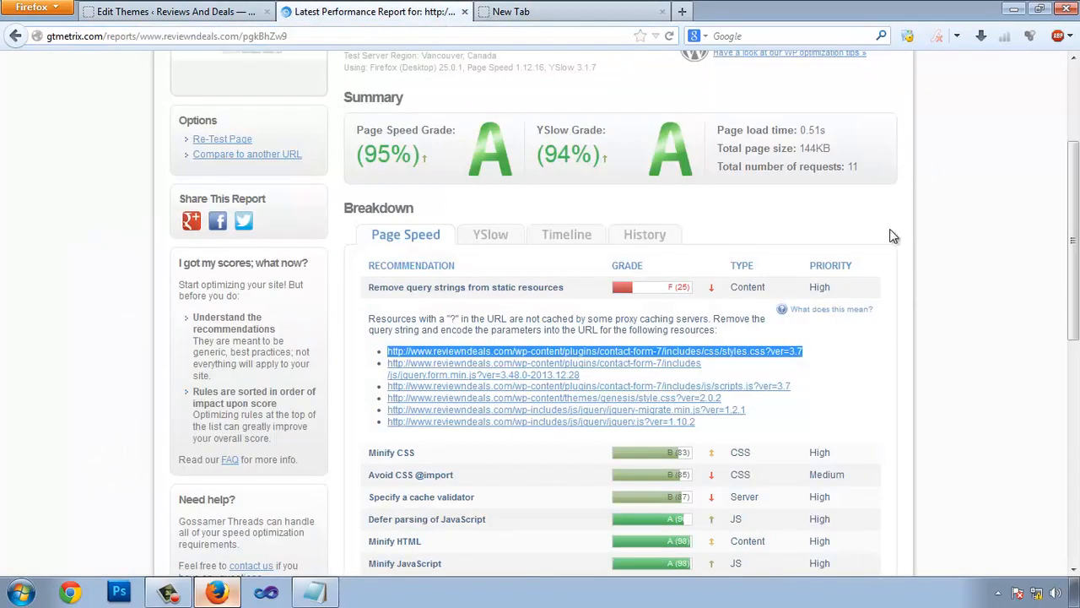
{"action": "left_click", "coordinate": [222, 139]}
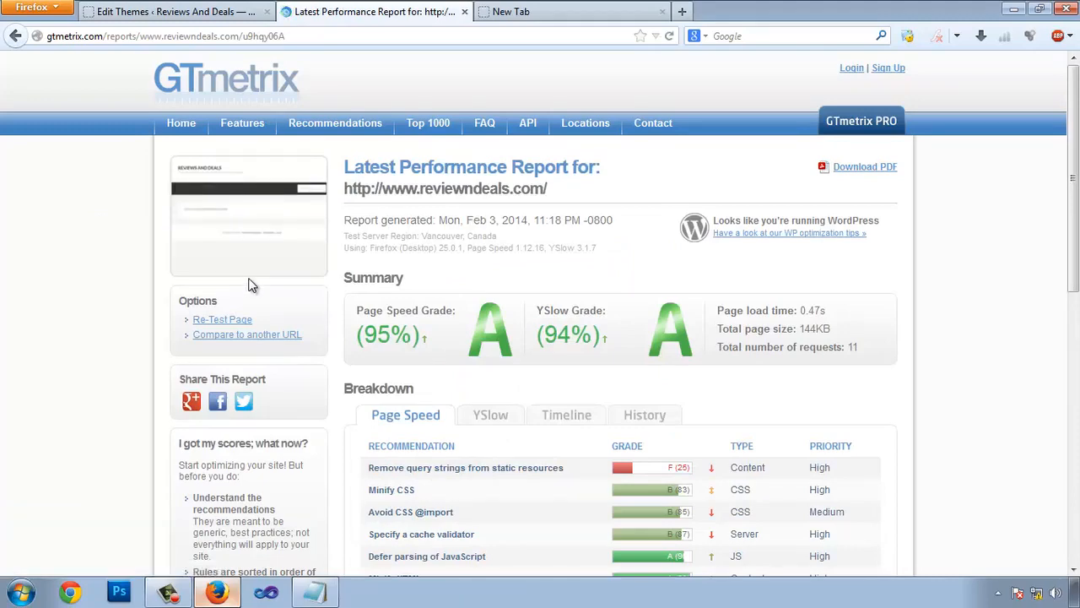
{"action": "scroll", "coordinate": [253, 287], "scroll_direction": "down", "scroll_amount": 2}
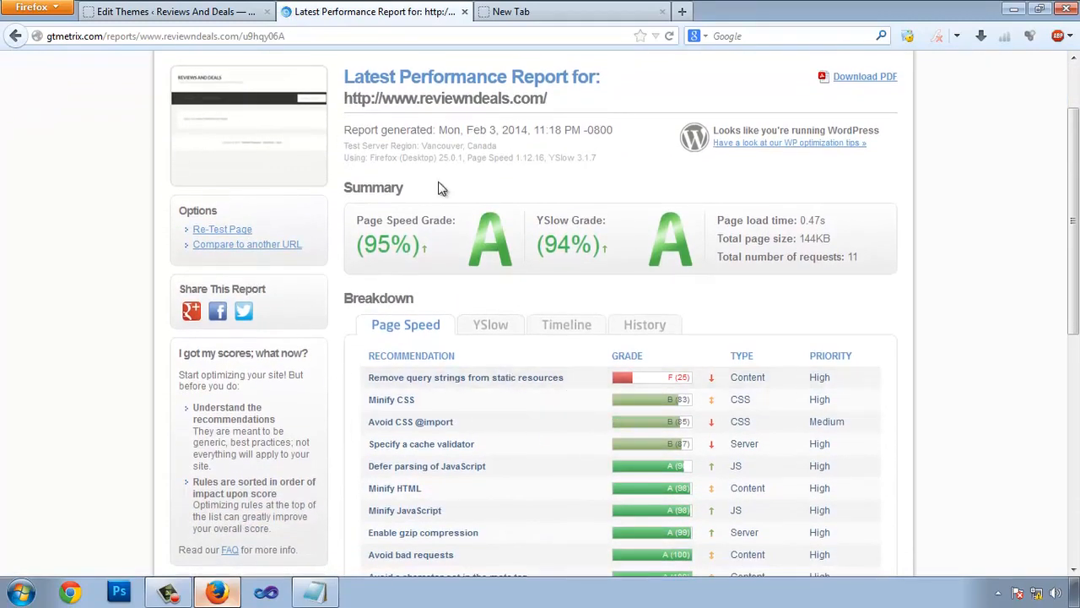
{"action": "left_click", "coordinate": [534, 380]}
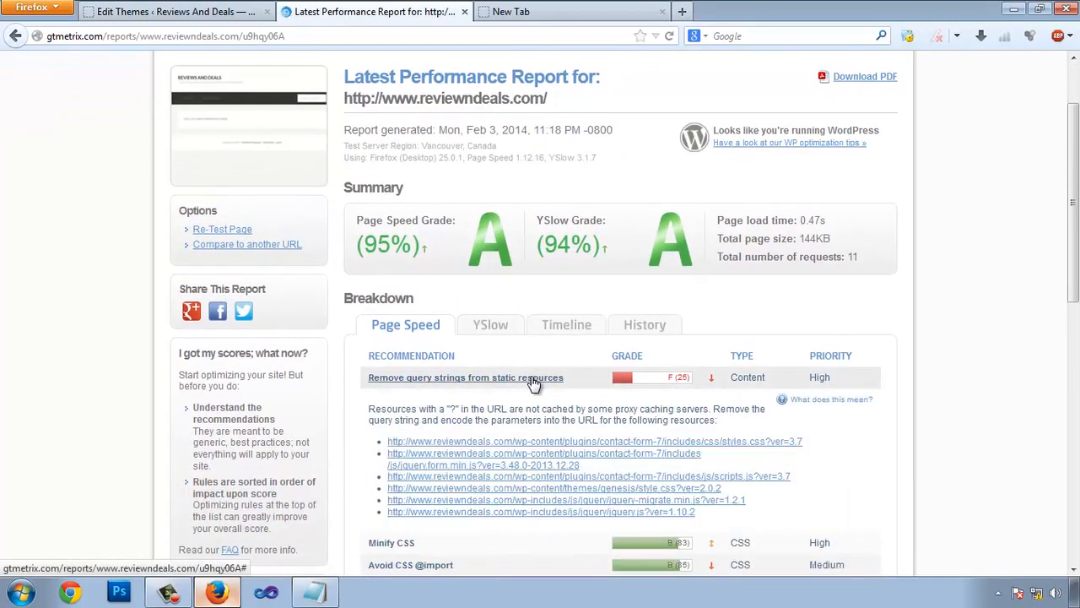
- In functions.php, delete the blank line between require_once and the _remove_script_version function, and save the file again
{"action": "left_click", "coordinate": [194, 12]}
{"action": "scroll", "coordinate": [243, 420], "scroll_direction": "down", "scroll_amount": 3}
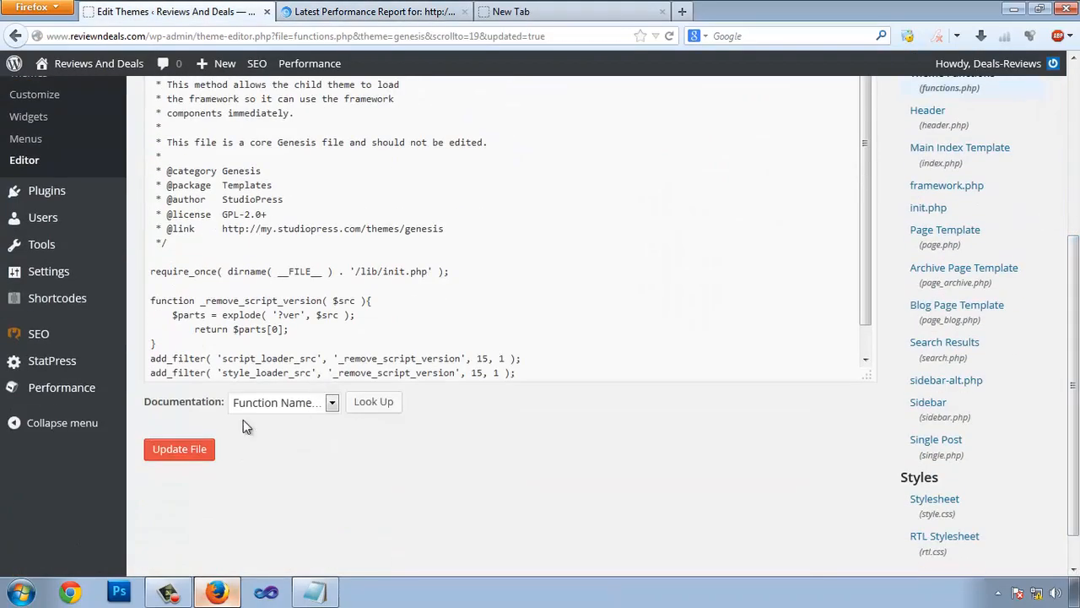
{"action": "left_click", "coordinate": [182, 452]}
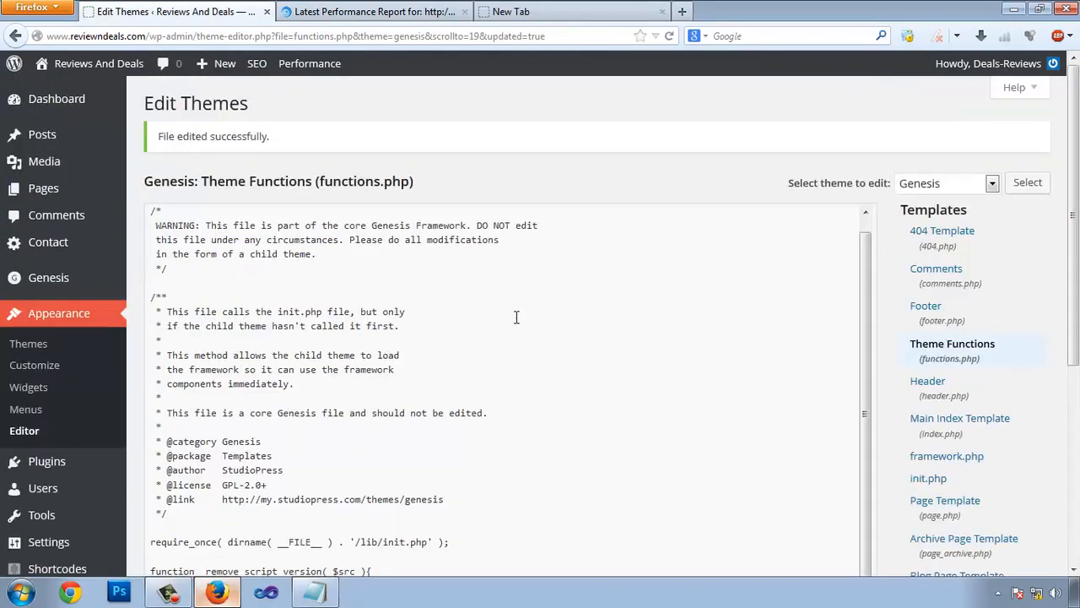
{"action": "scroll", "coordinate": [420, 458], "scroll_direction": "down", "scroll_amount": 8}
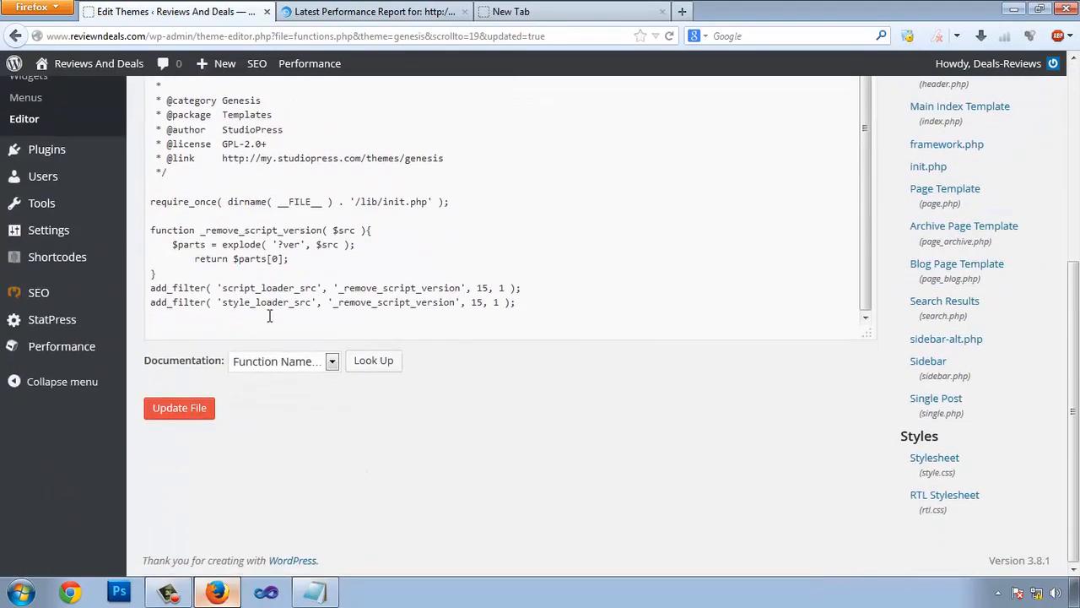
{"action": "left_click", "coordinate": [152, 229]}
{"action": "key", "text": "BackSpace"}
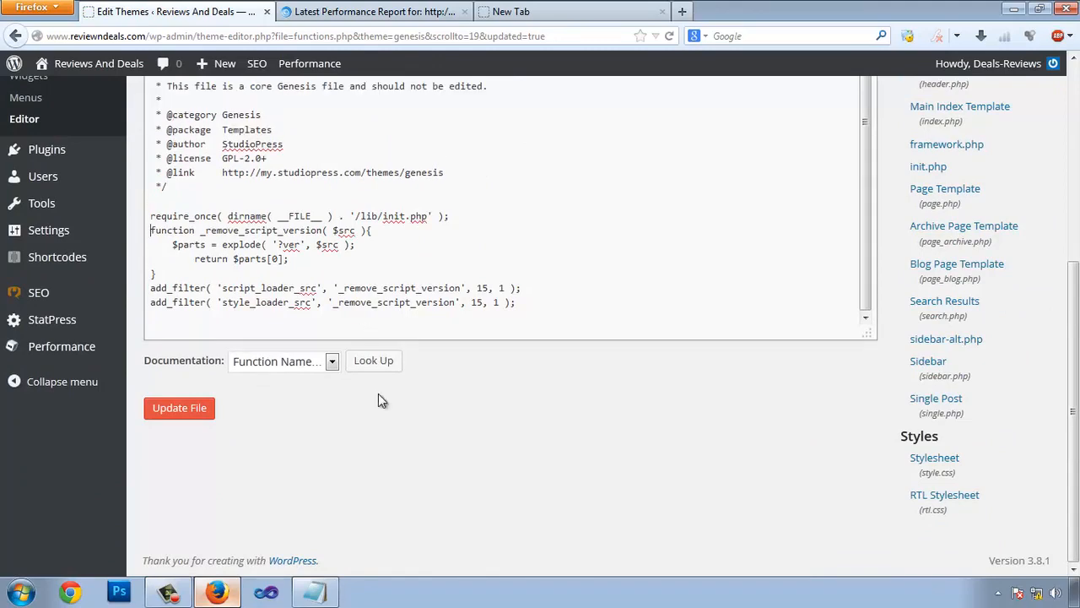
{"action": "left_click", "coordinate": [179, 409]}
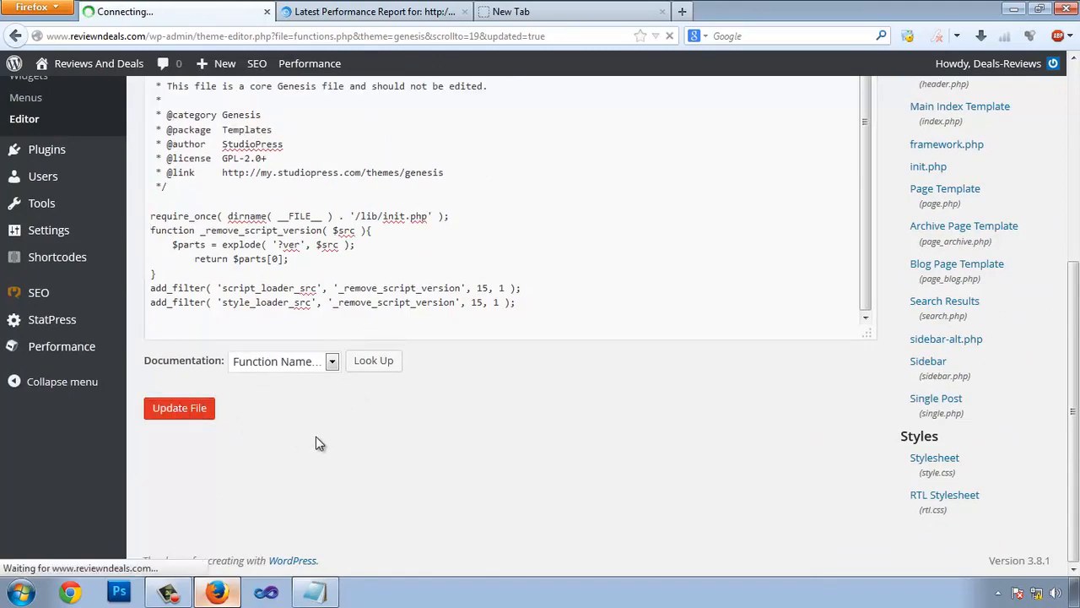
- Re-test the page in GTmetrix with the edited functions.php and review the Remove query strings from static resources details
{"action": "left_click", "coordinate": [344, 13]}
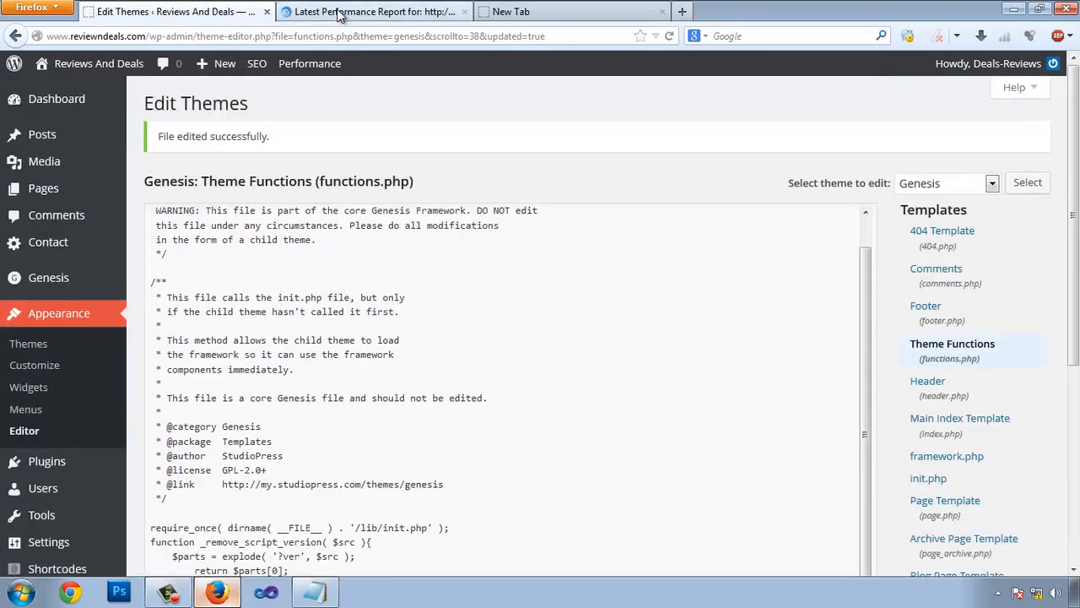
{"action": "left_click", "coordinate": [218, 231]}
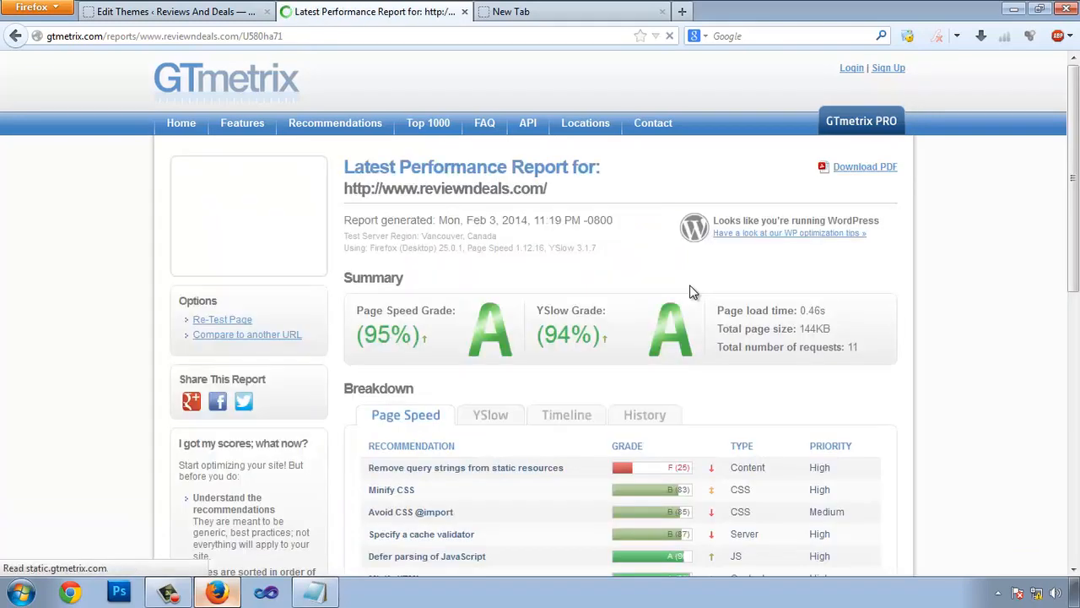
{"action": "scroll", "coordinate": [692, 289], "scroll_direction": "down", "scroll_amount": 2}
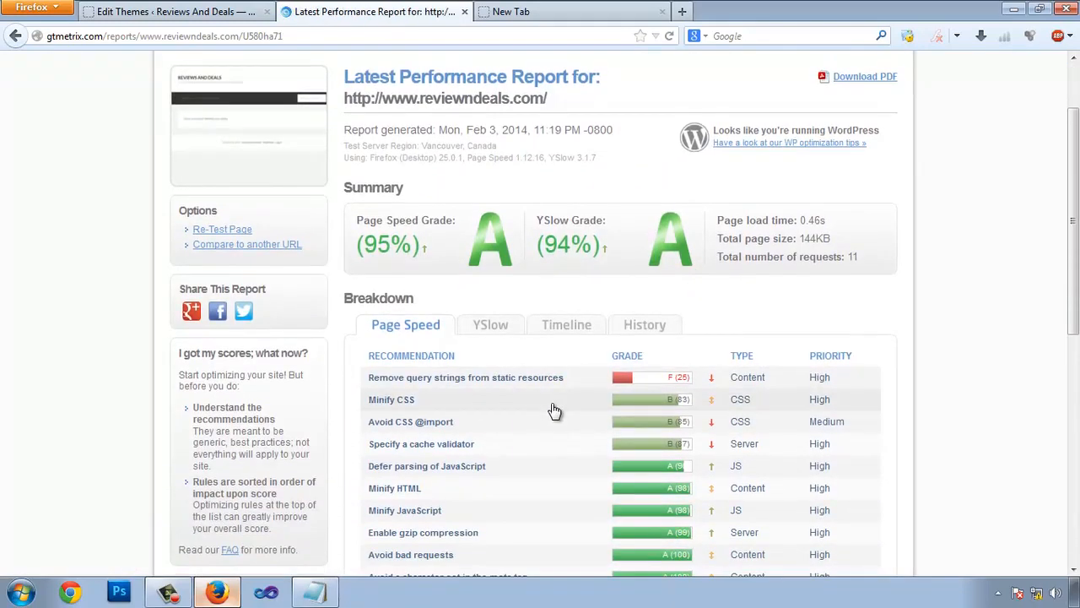
{"action": "left_click", "coordinate": [511, 379]}
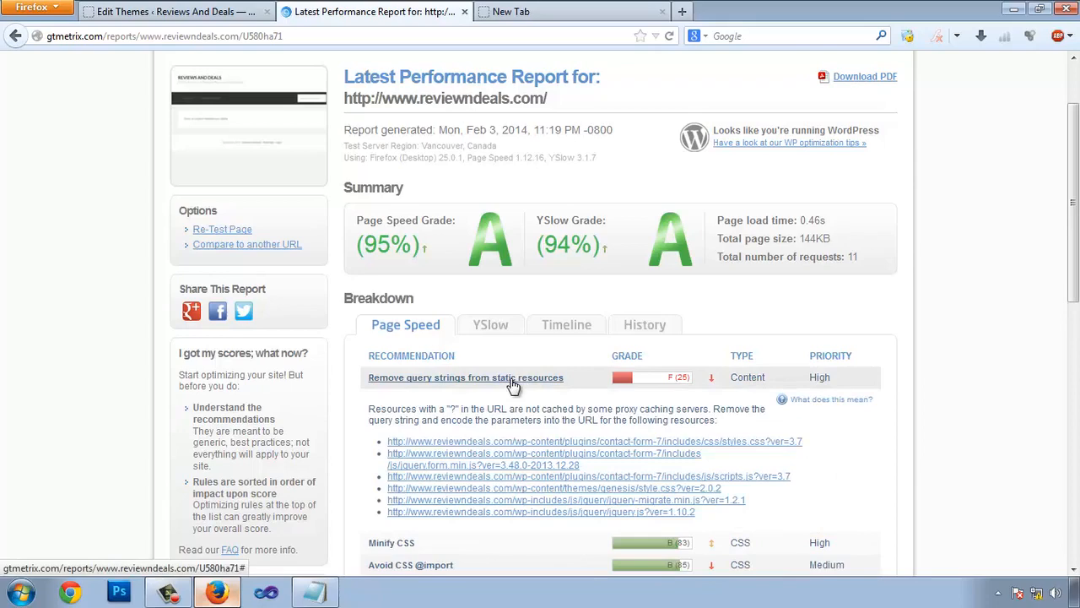
{"action": "left_click", "coordinate": [512, 382]}
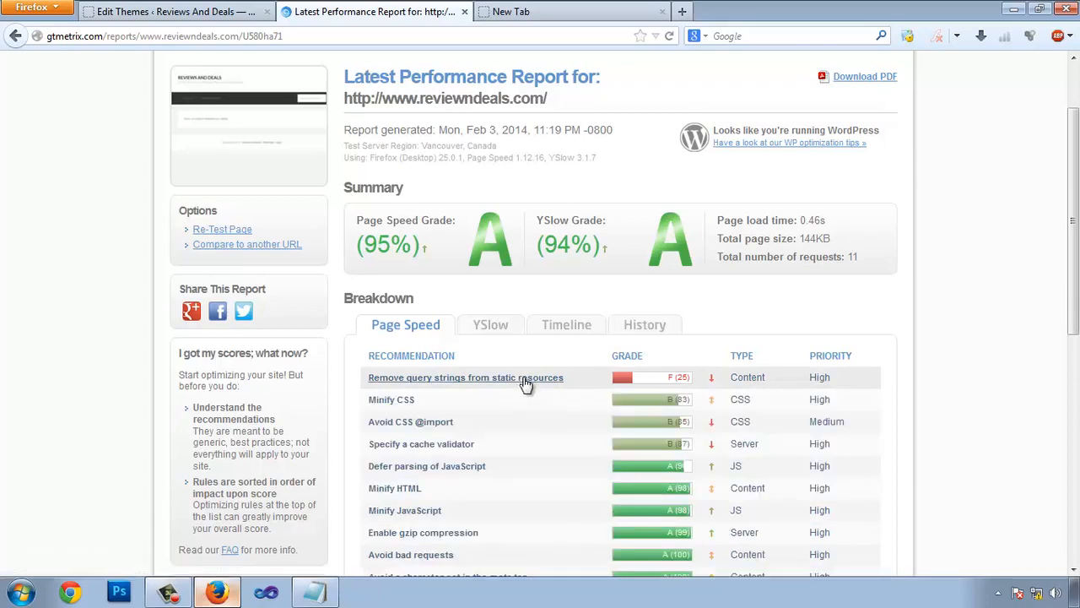
- Search Google for "pingdom tool" in the third browser tab and open the Pingdom Website Speed Test page
{"action": "left_click", "coordinate": [531, 17]}
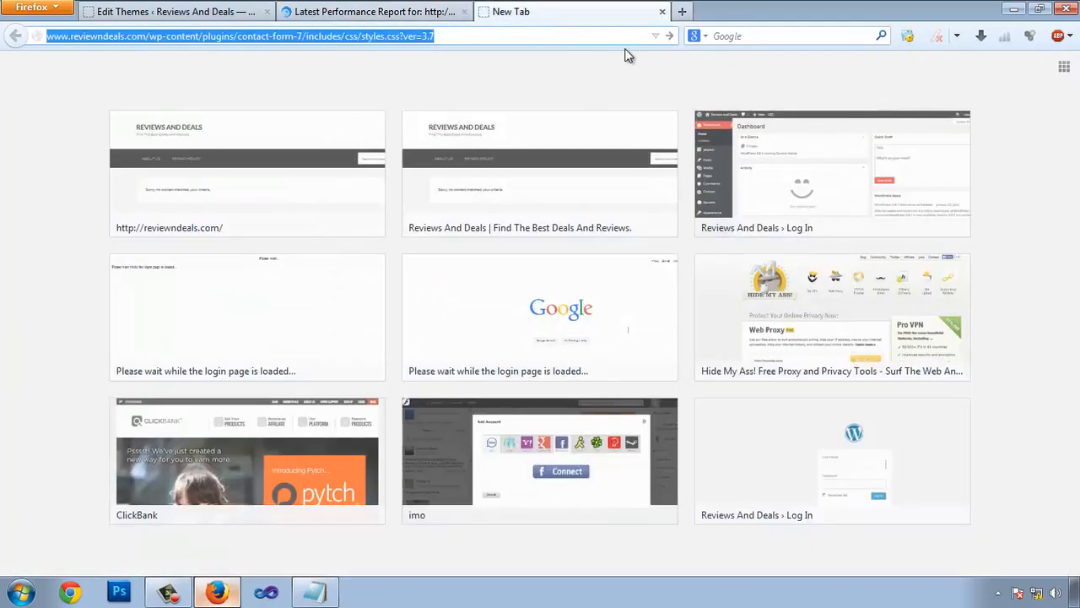
{"action": "left_click", "coordinate": [800, 36]}
{"action": "type", "text": "ping"}
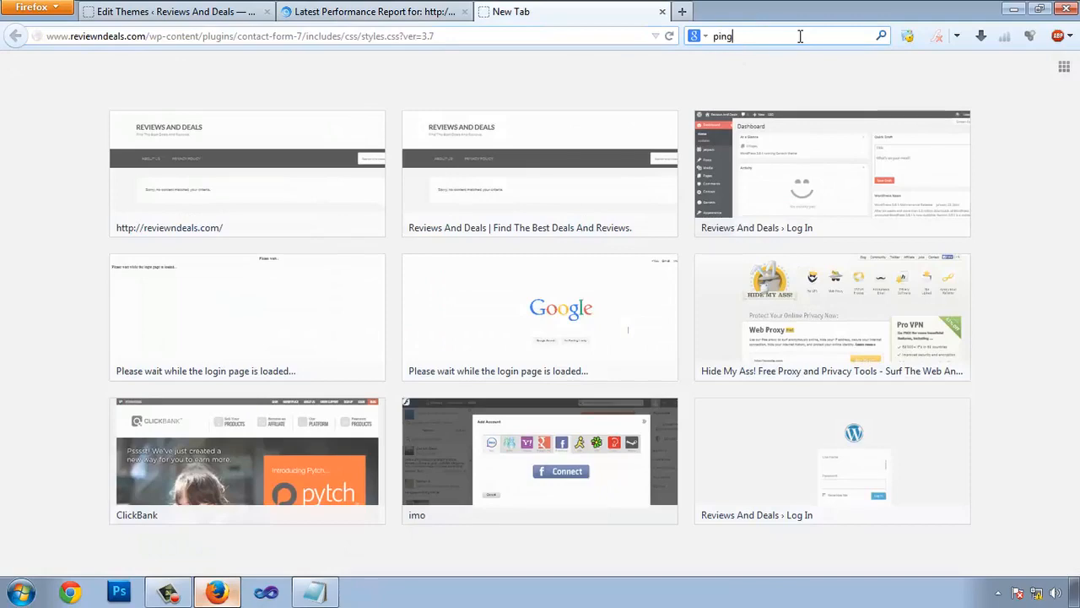
{"action": "type", "text": "dom tool"}
{"action": "key", "text": "Return"}
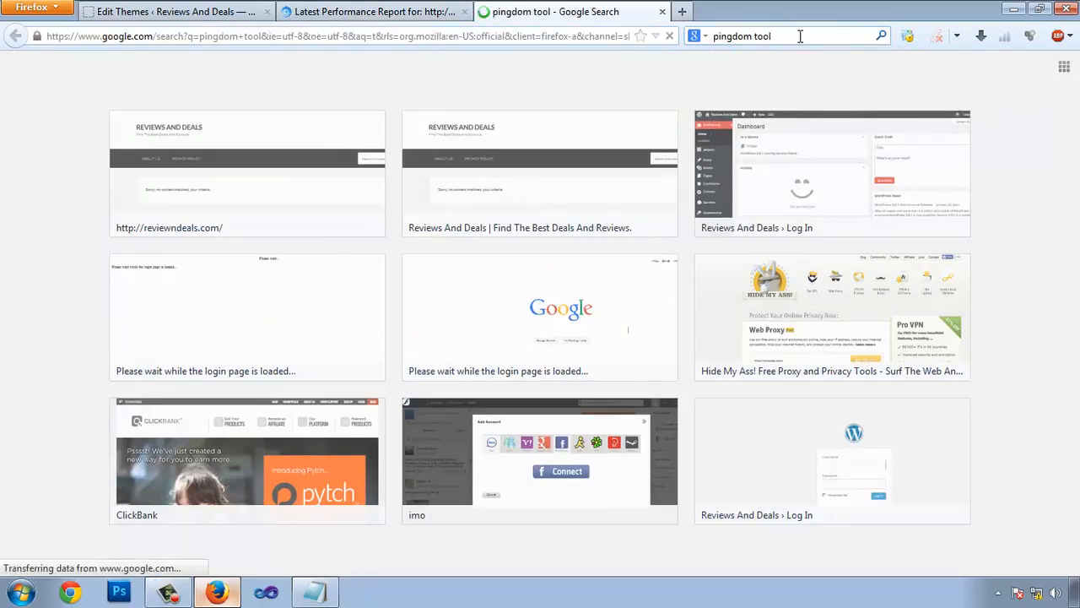
{"action": "left_click", "coordinate": [196, 194]}
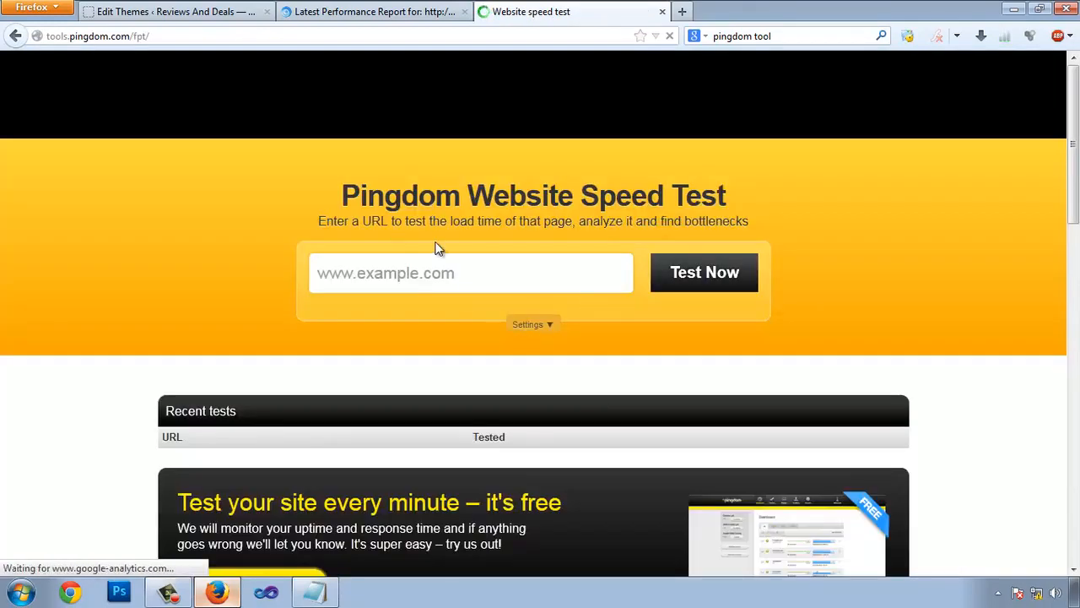
{"action": "left_click", "coordinate": [374, 11]}
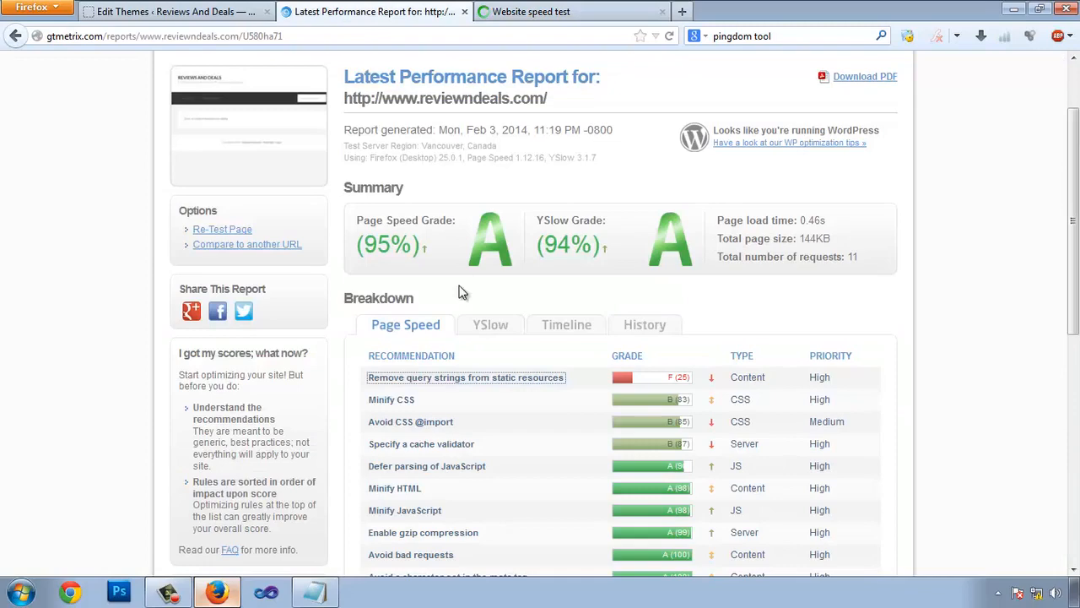
{"action": "left_click", "coordinate": [561, 11]}
{"action": "left_click", "coordinate": [397, 276]}
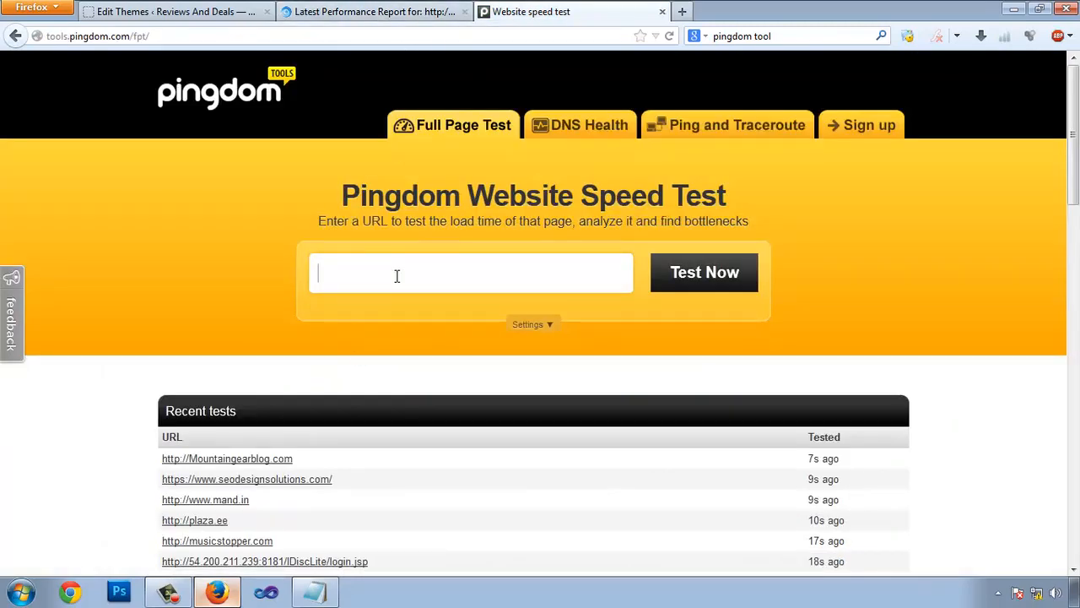
{"action": "type", "text": "www.reviewndeals.com"}
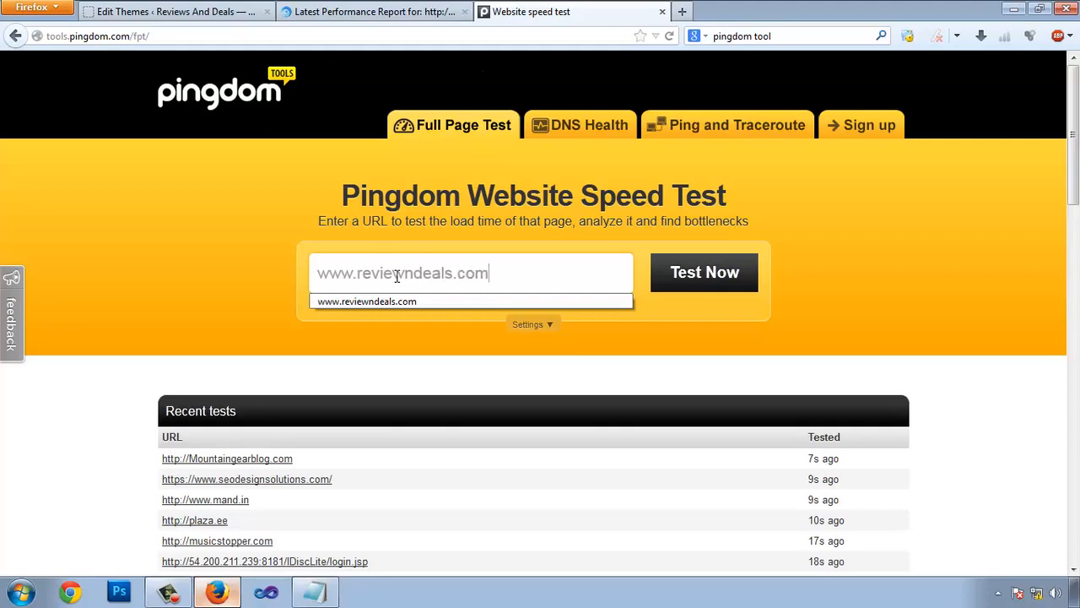
{"action": "left_click", "coordinate": [695, 278]}
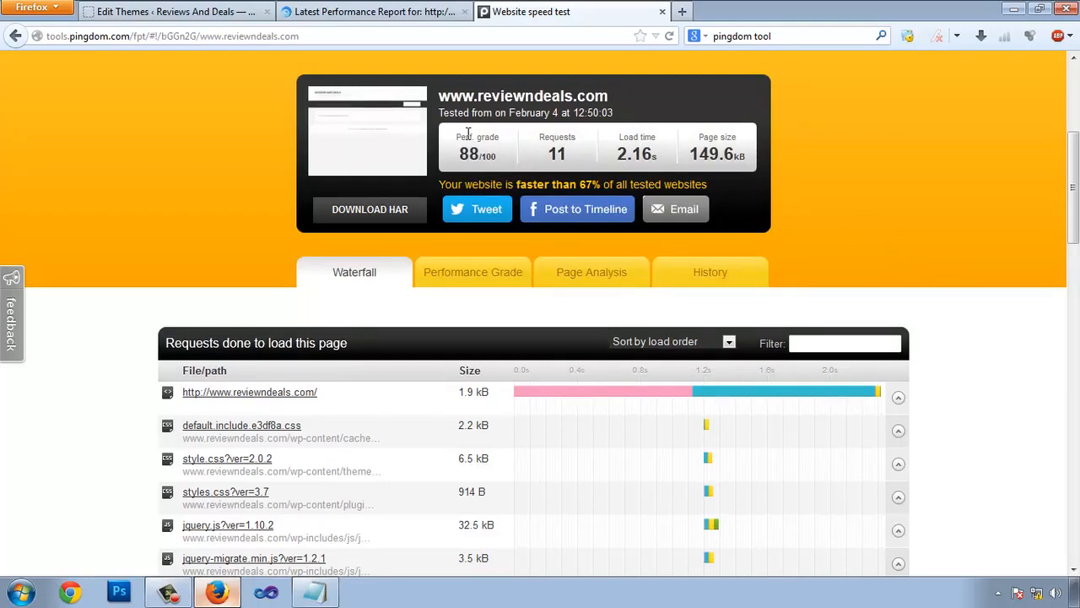
- Review the Pingdom performance grade, requests, load time and page size, and look through the waterfall of page requests
{"action": "left_click_drag", "start_coordinate": [452, 144], "coordinate": [656, 163]}
{"action": "left_click", "coordinate": [564, 157]}
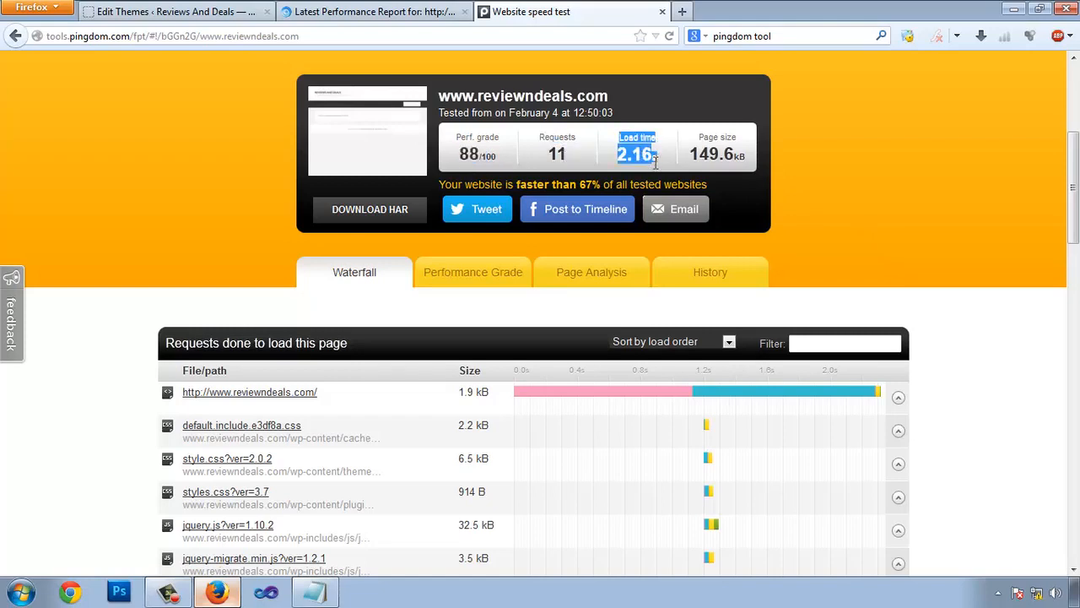
{"action": "left_click_drag", "start_coordinate": [700, 135], "coordinate": [741, 160]}
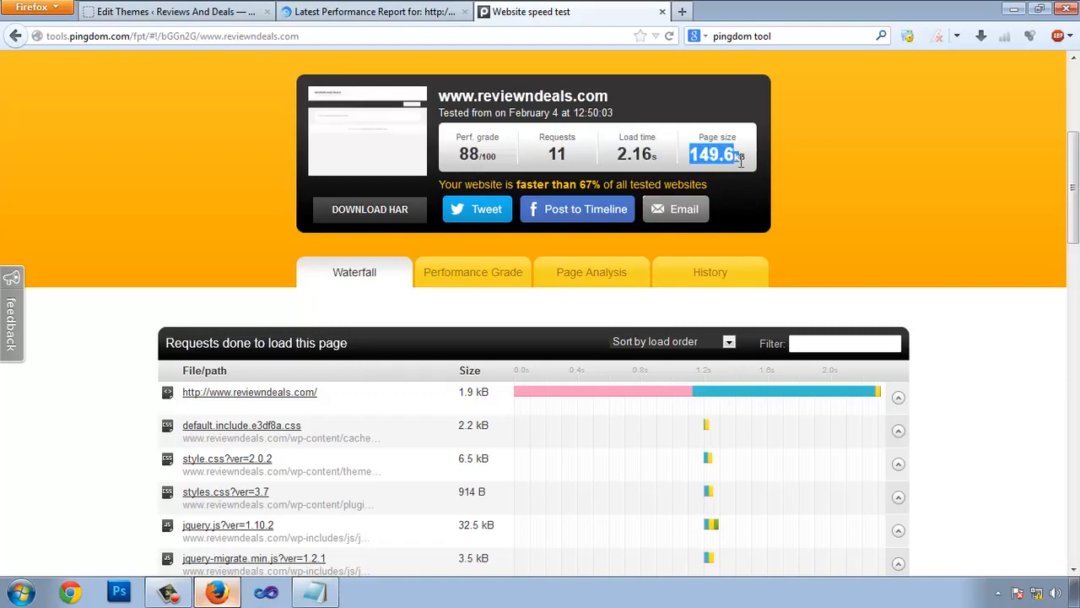
{"action": "left_click", "coordinate": [1047, 334]}
{"action": "scroll", "coordinate": [1043, 335], "scroll_direction": "down", "scroll_amount": 3}
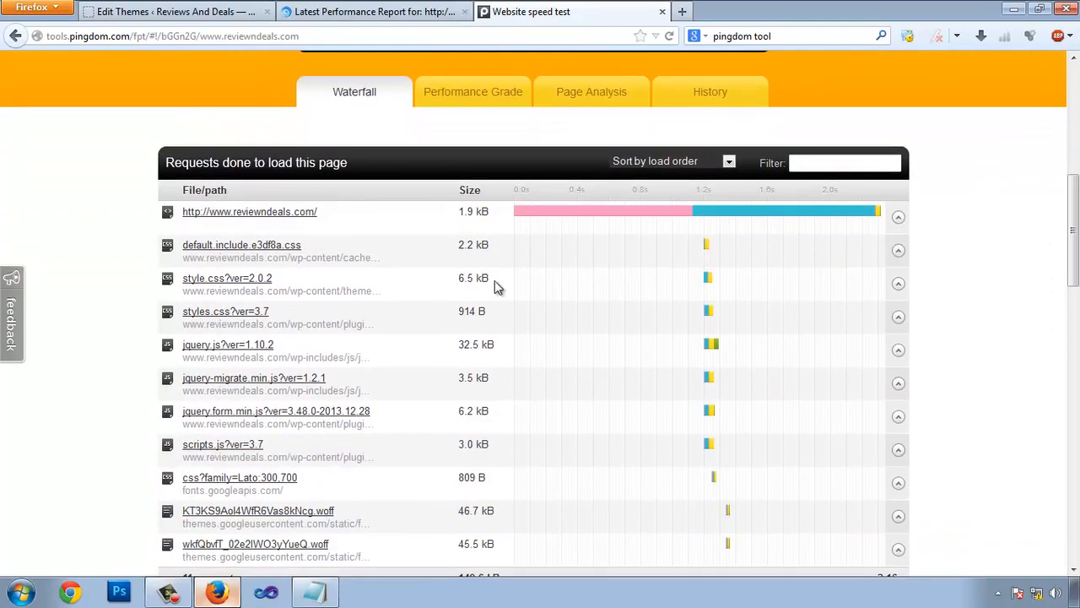
{"action": "scroll", "coordinate": [523, 295], "scroll_direction": "down", "scroll_amount": 3}
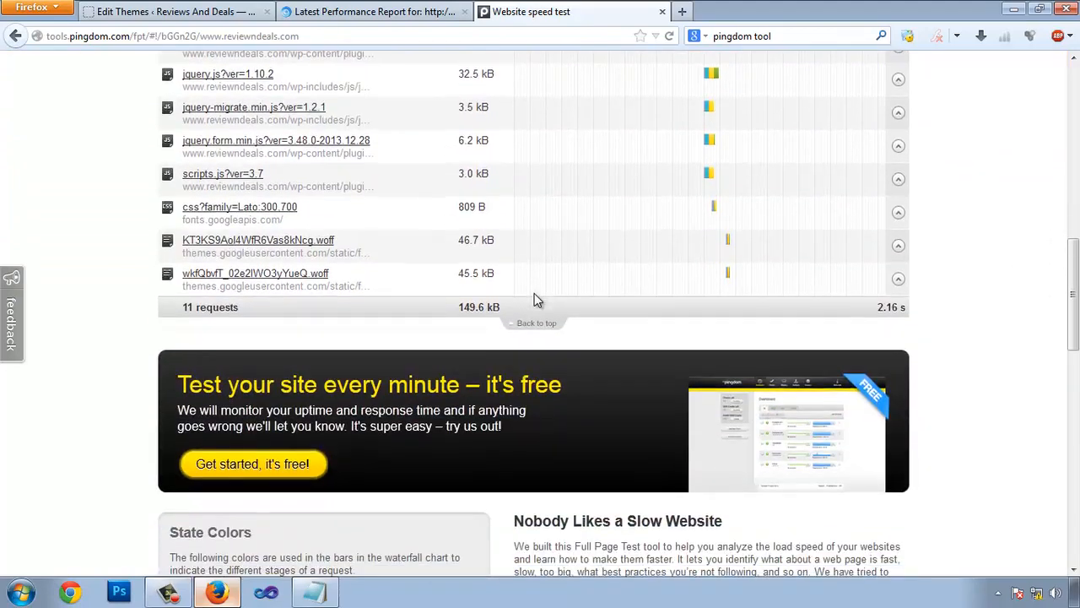
{"action": "scroll", "coordinate": [795, 357], "scroll_direction": "up", "scroll_amount": 5}
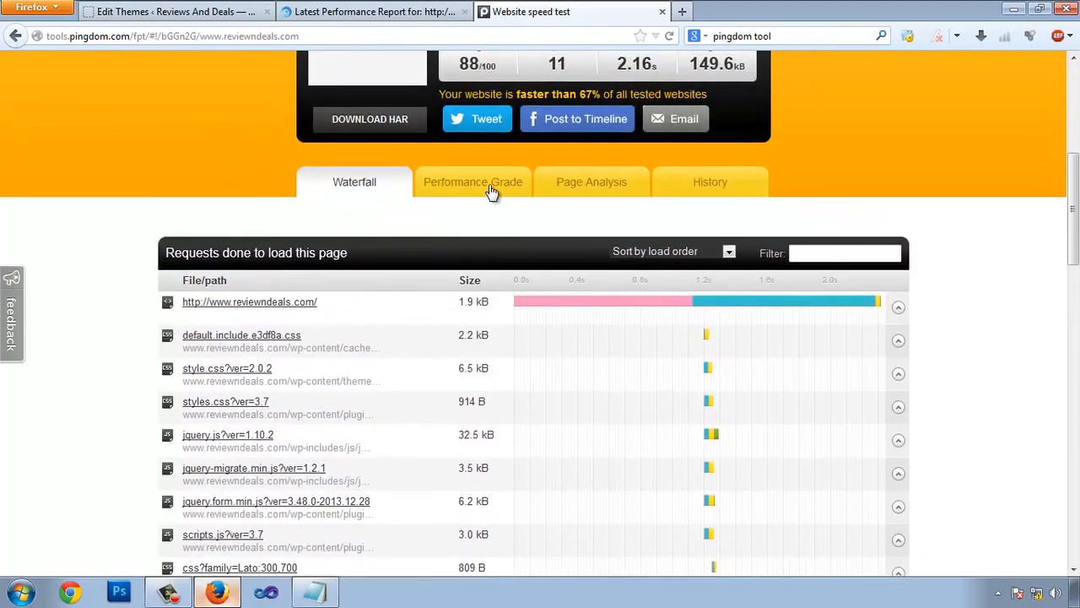
- Review Pingdom's Performance Grade recommendations, focusing on Remove query strings from static resources
{"action": "left_click", "coordinate": [492, 191]}
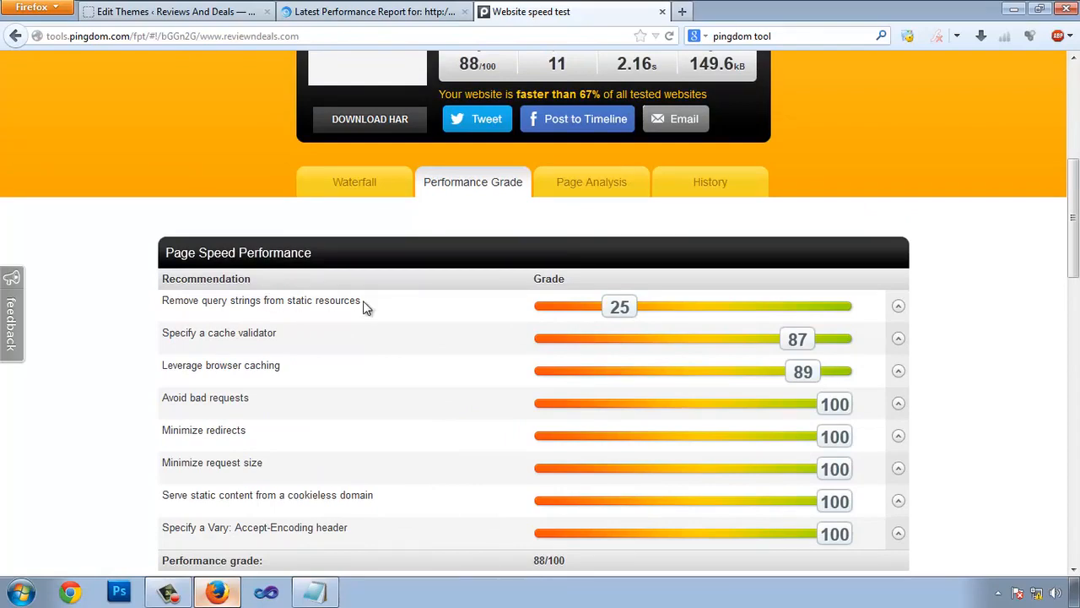
{"action": "left_click_drag", "start_coordinate": [202, 313], "coordinate": [310, 311]}
{"action": "left_click", "coordinate": [225, 201]}
- In the Genesis functions.php, move the opening brace of _remove_script_version onto its own line and update the file
{"action": "left_click", "coordinate": [169, 13]}
{"action": "scroll", "coordinate": [1013, 375], "scroll_direction": "down", "scroll_amount": 2}
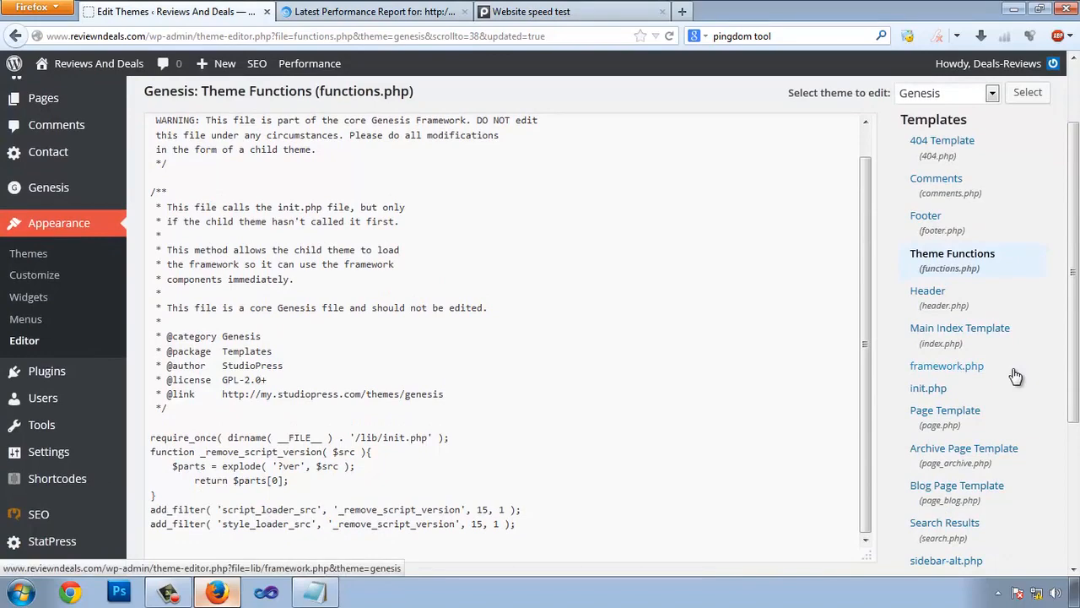
{"action": "scroll", "coordinate": [684, 352], "scroll_direction": "down", "scroll_amount": 2}
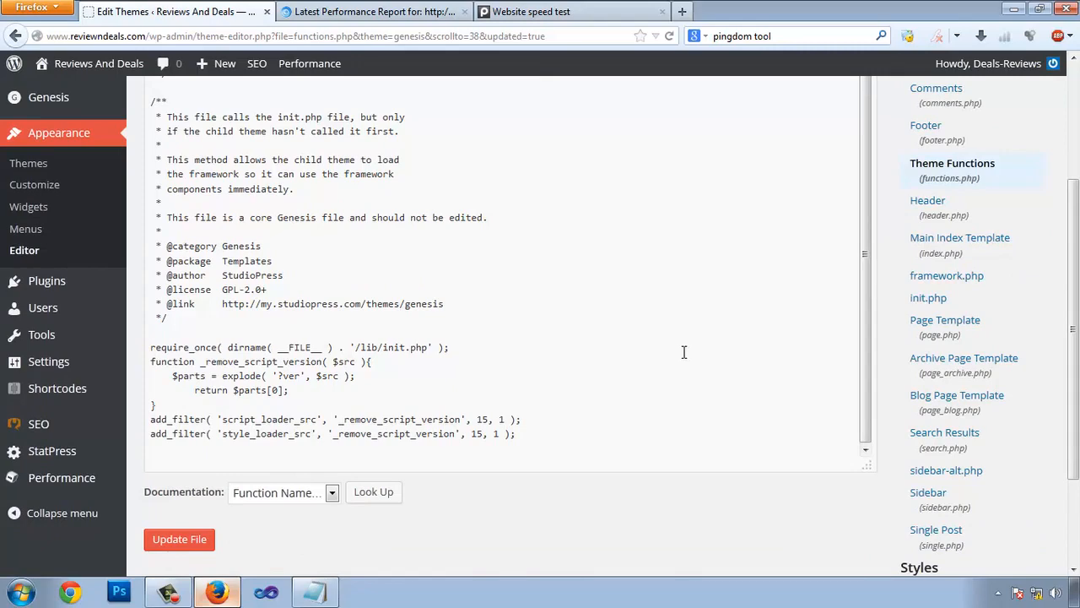
{"action": "scroll", "coordinate": [390, 353], "scroll_direction": "down", "scroll_amount": 2}
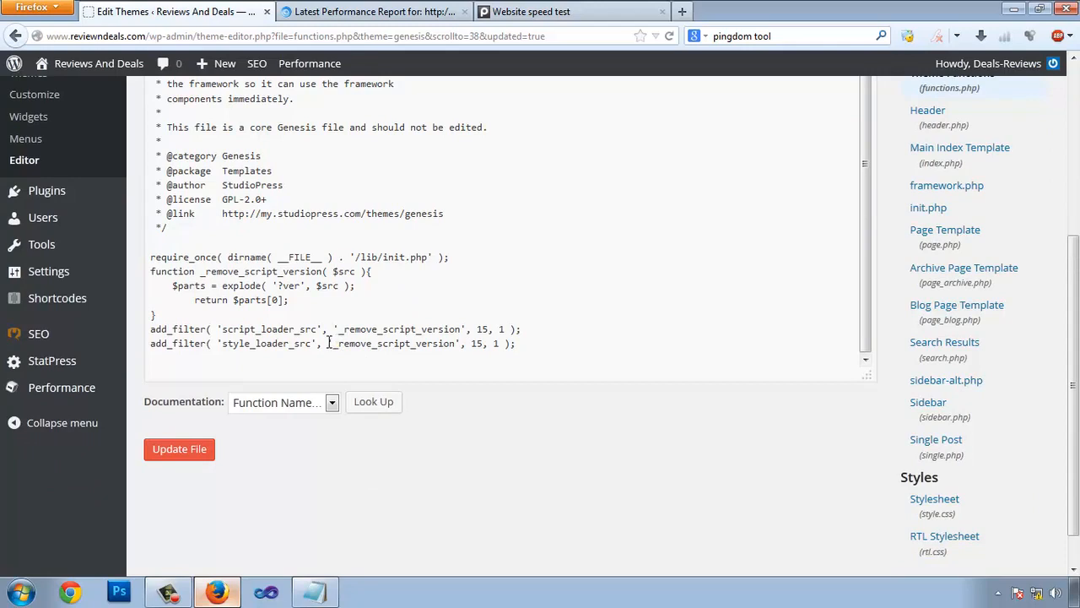
{"action": "left_click", "coordinate": [363, 272]}
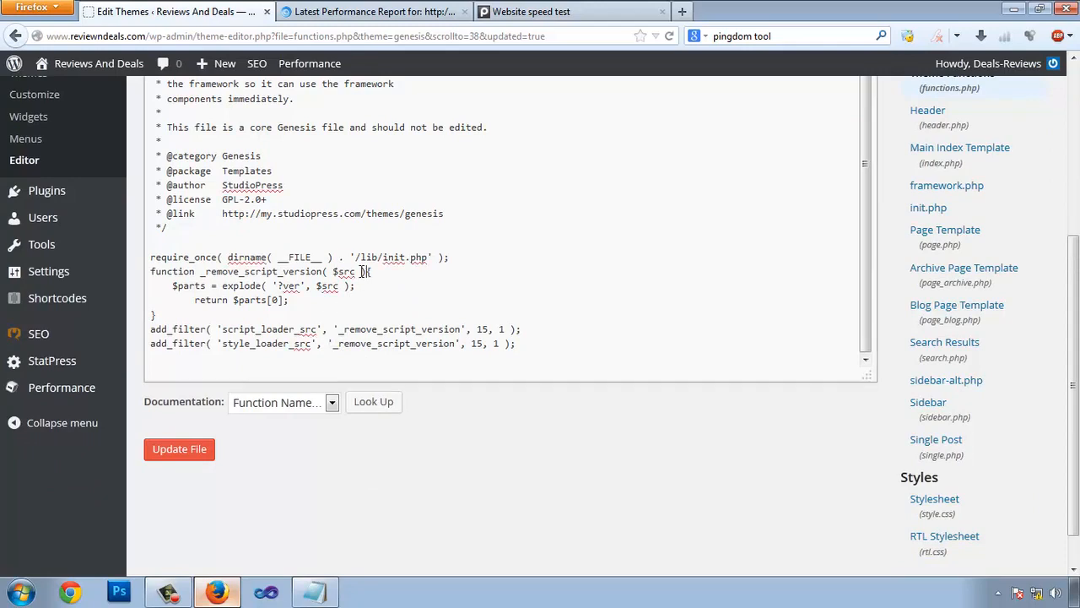
{"action": "key", "text": "Return"}
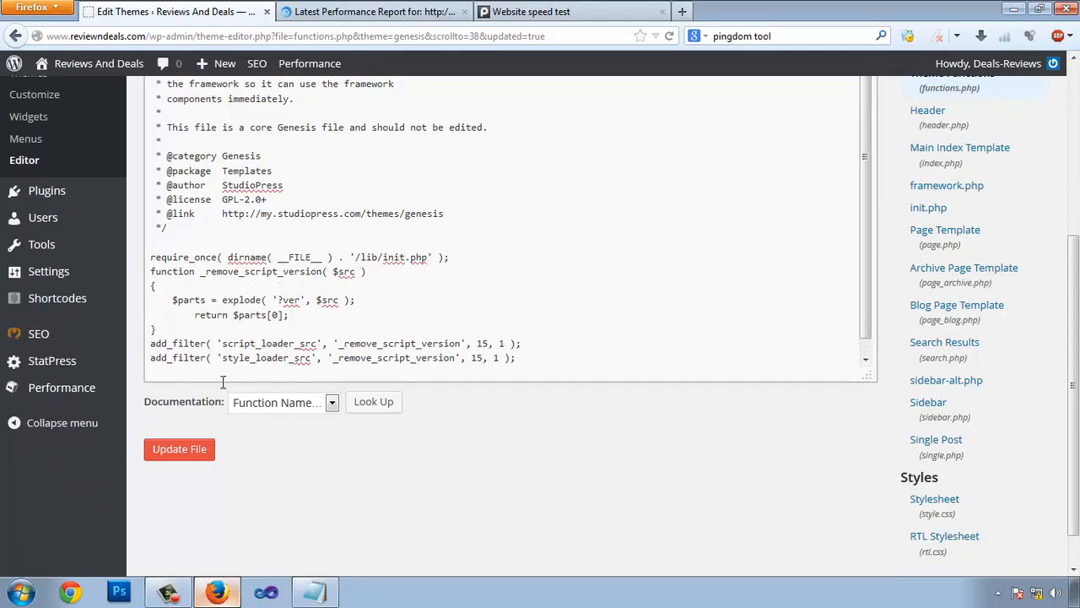
{"action": "left_click", "coordinate": [175, 456]}
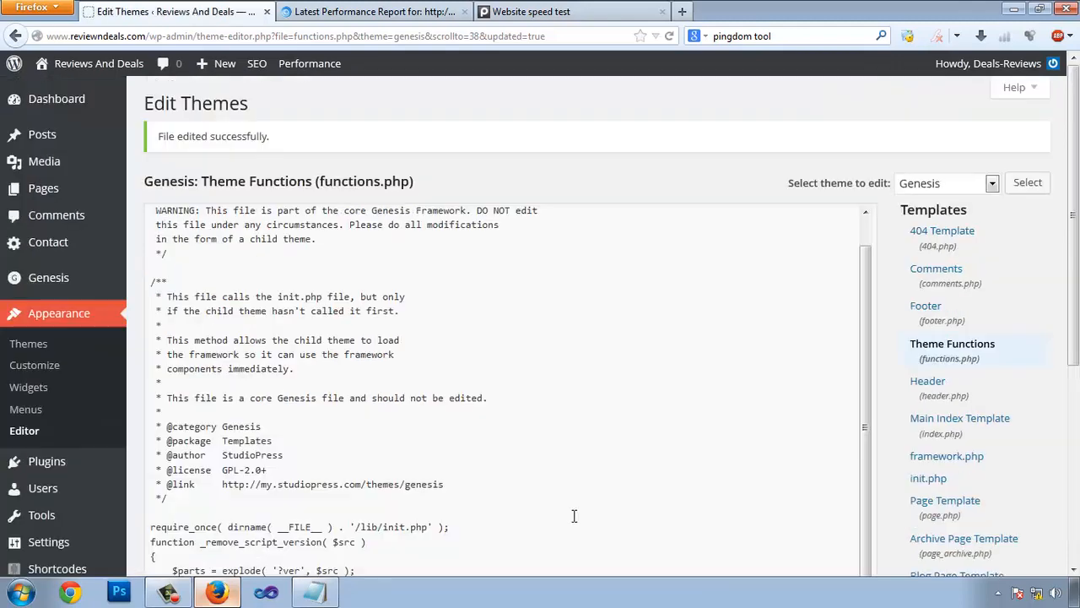
{"action": "left_click", "coordinate": [605, 11]}
{"action": "scroll", "coordinate": [569, 149], "scroll_direction": "up", "scroll_amount": 3}
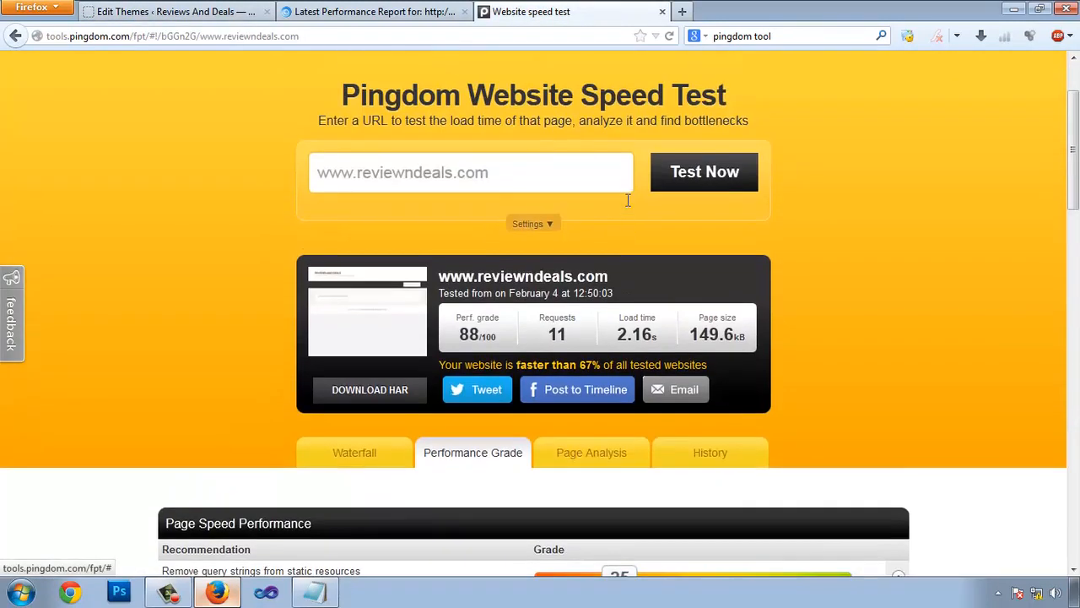
{"action": "left_click", "coordinate": [704, 181]}
{"action": "left_click", "coordinate": [403, 17]}
{"action": "scroll", "coordinate": [241, 326], "scroll_direction": "up", "scroll_amount": 2}
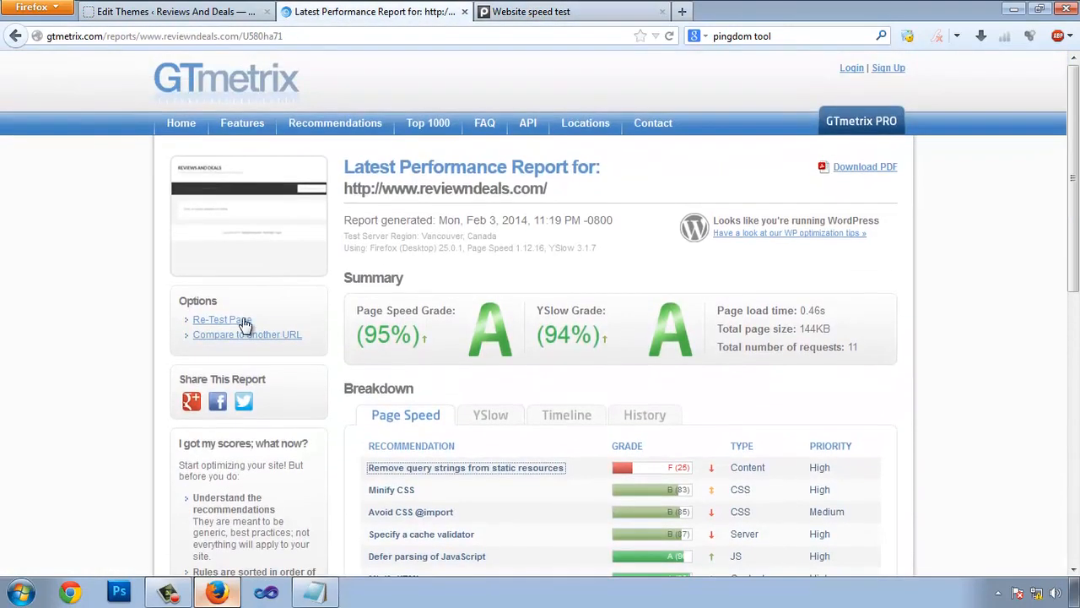
{"action": "left_click", "coordinate": [241, 323]}
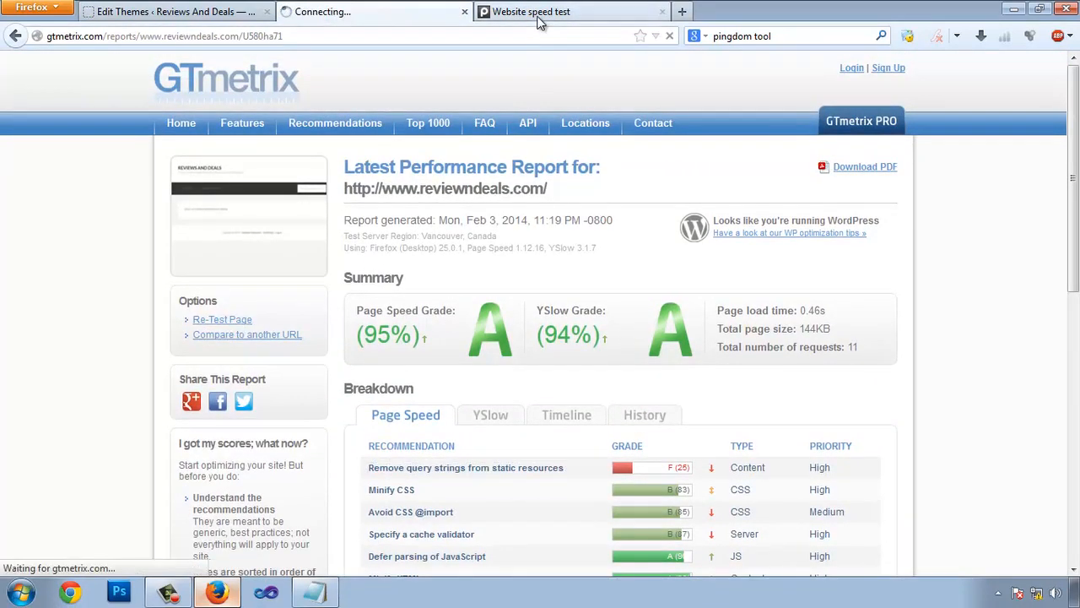
- Check the new Pingdom test results and examine the Performance Grade recommendations
{"action": "left_click", "coordinate": [538, 14]}
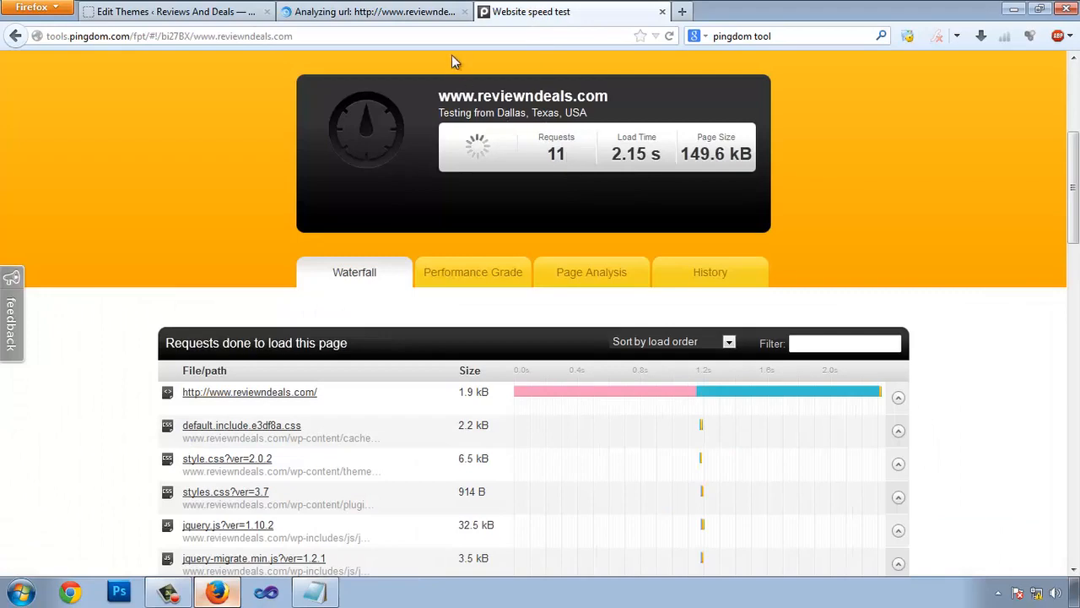
{"action": "left_click", "coordinate": [395, 13]}
{"action": "left_click", "coordinate": [540, 13]}
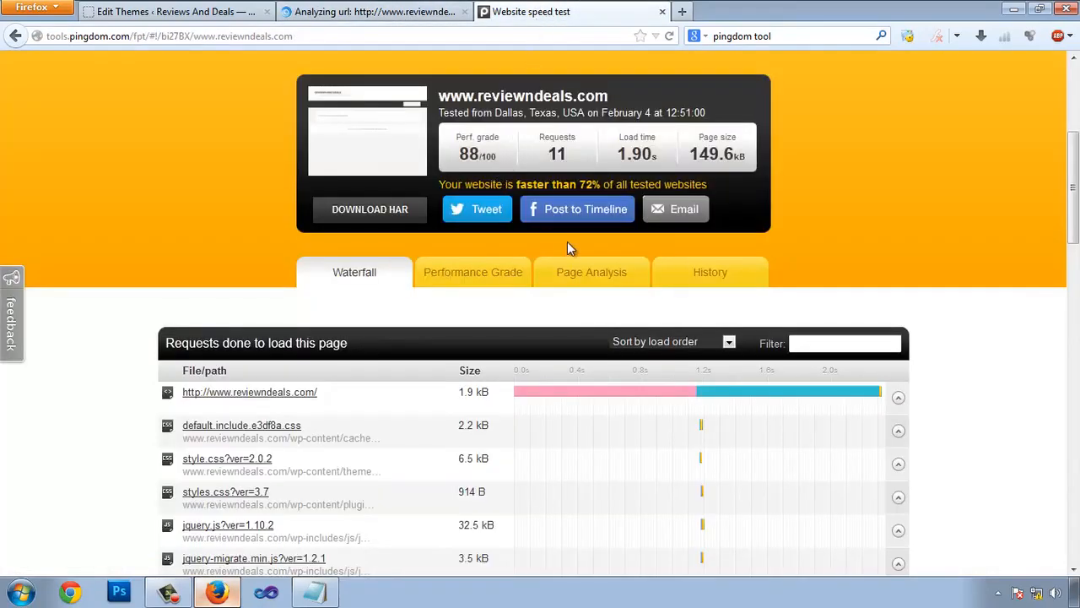
{"action": "scroll", "coordinate": [570, 245], "scroll_direction": "down", "scroll_amount": 3}
{"action": "left_click", "coordinate": [471, 98]}
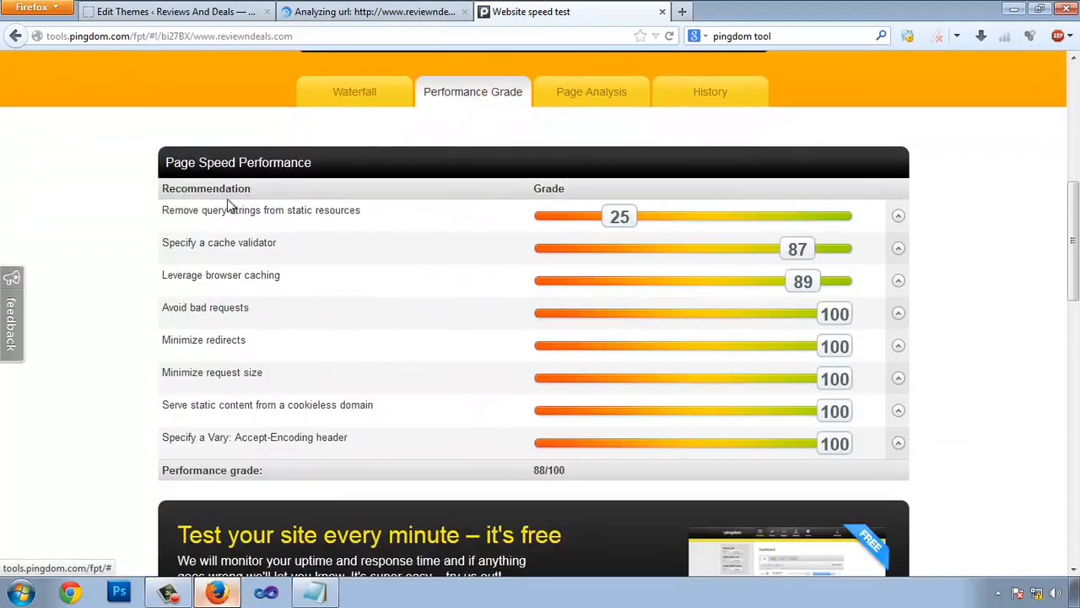
- Check the new GTmetrix report and expand its Remove query strings from static resources recommendation
{"action": "left_click", "coordinate": [346, 12]}
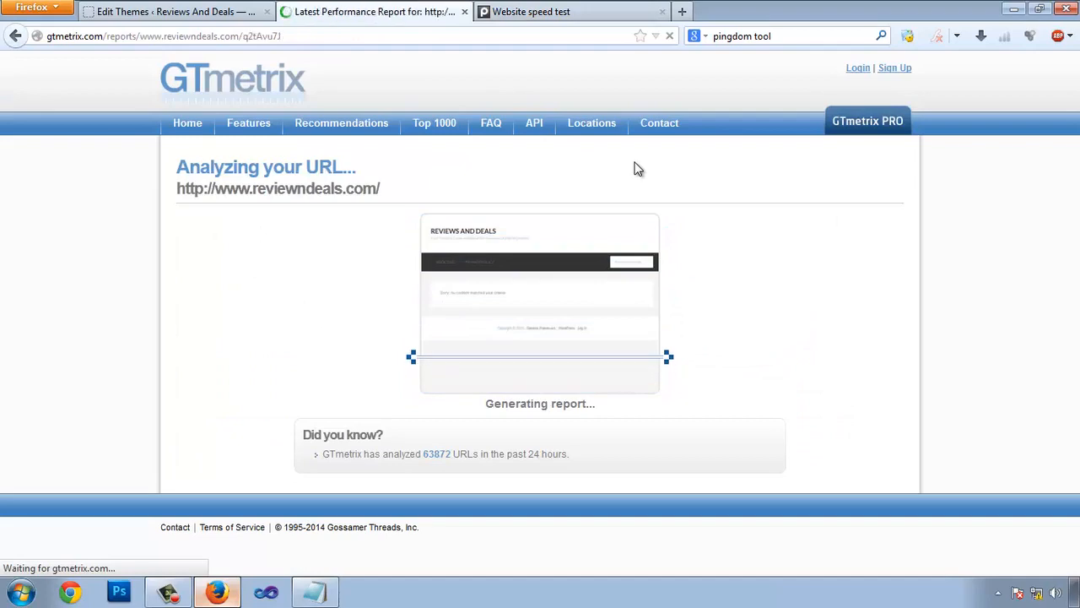
{"action": "scroll", "coordinate": [641, 173], "scroll_direction": "down", "scroll_amount": 4}
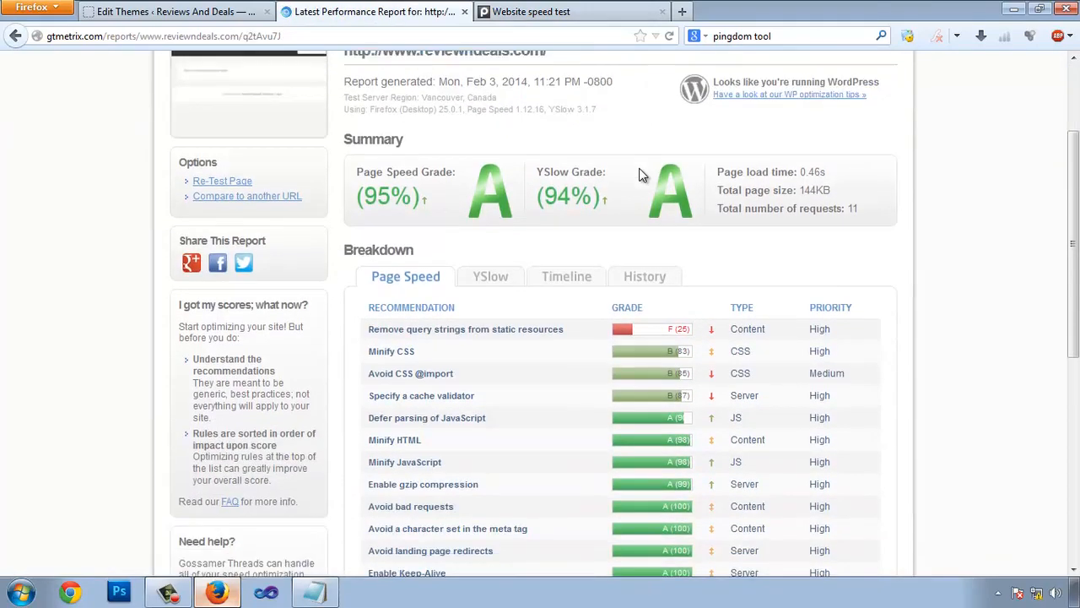
{"action": "left_click", "coordinate": [493, 291]}
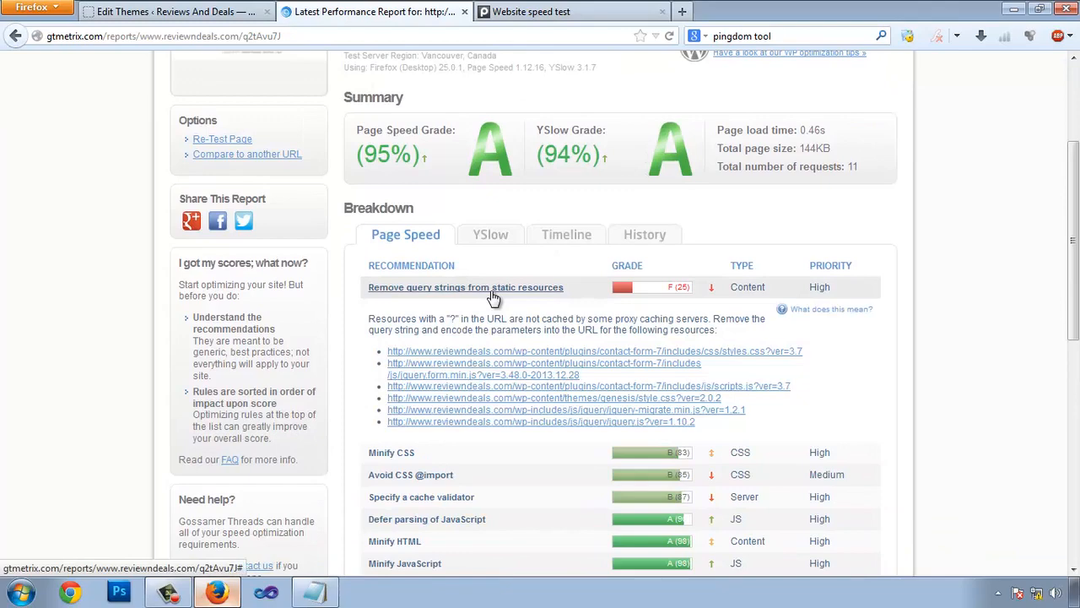
- Compare the query-string removal code in functions.php with the original snippet in the Notepad file
{"action": "left_click", "coordinate": [193, 12]}
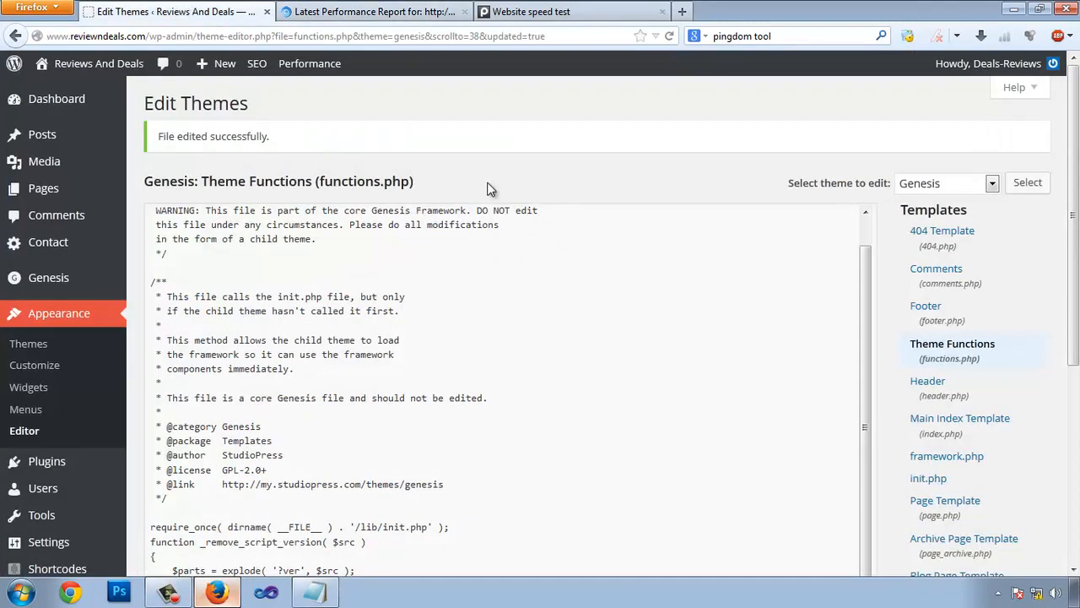
{"action": "scroll", "coordinate": [682, 265], "scroll_direction": "down", "scroll_amount": 1}
{"action": "scroll", "coordinate": [971, 291], "scroll_direction": "down", "scroll_amount": 5}
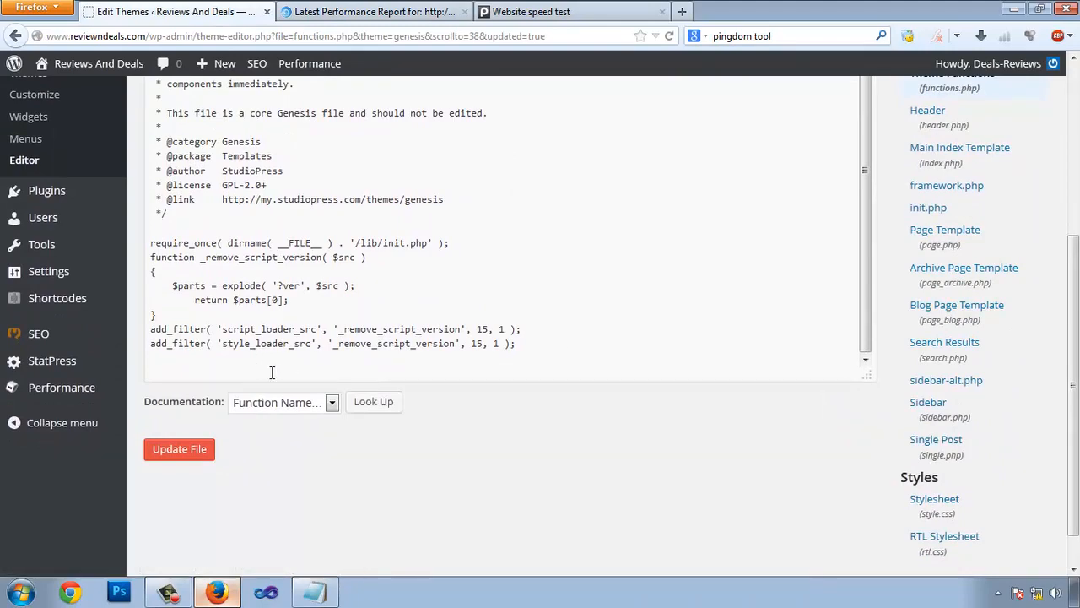
{"action": "left_click", "coordinate": [308, 593]}
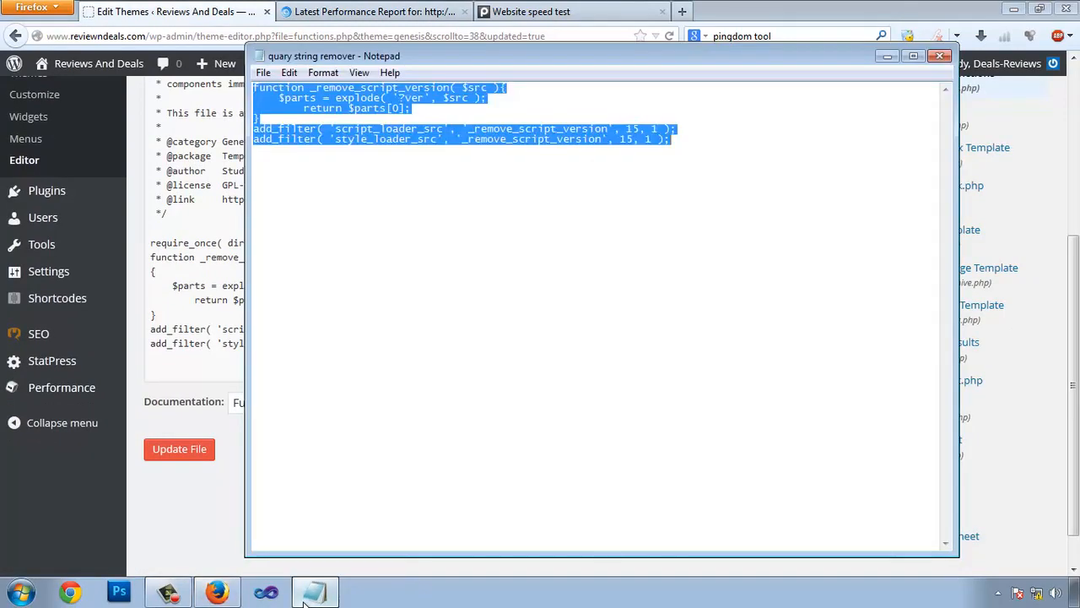
{"action": "left_click", "coordinate": [309, 592]}
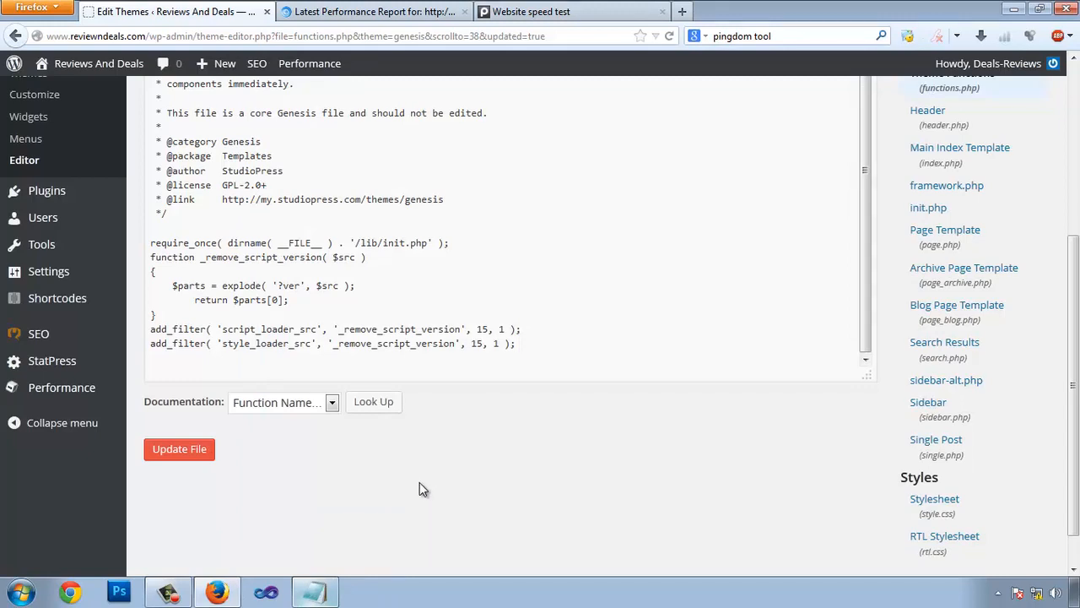
{"action": "scroll", "coordinate": [420, 487], "scroll_direction": "up", "scroll_amount": 4}
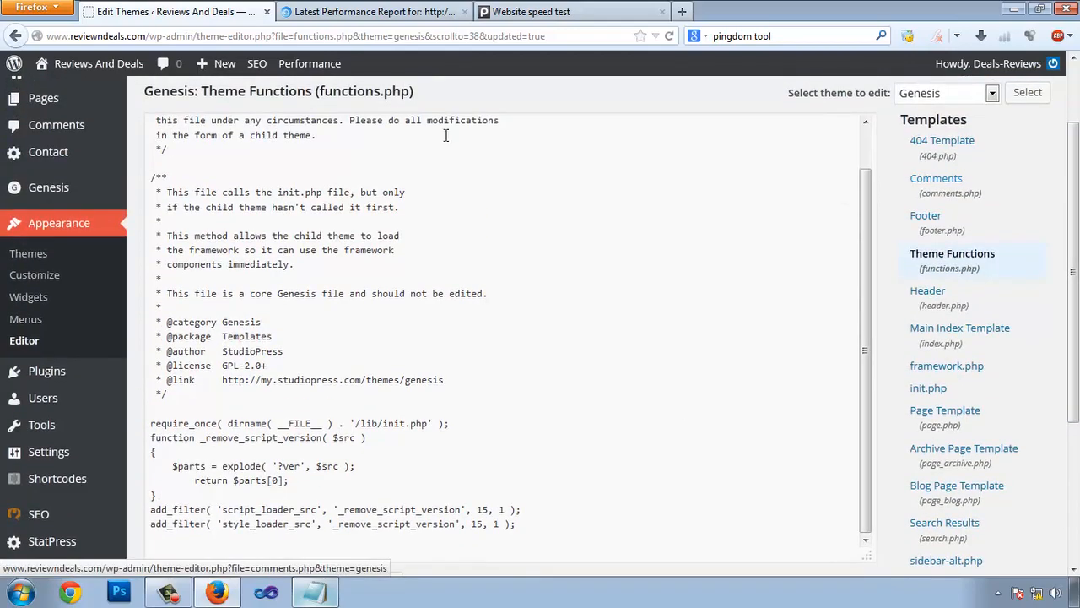
- Compare the query-string URLs listed in GTmetrix with the _remove_script_version function and its filters in functions.php
{"action": "left_click", "coordinate": [361, 15]}
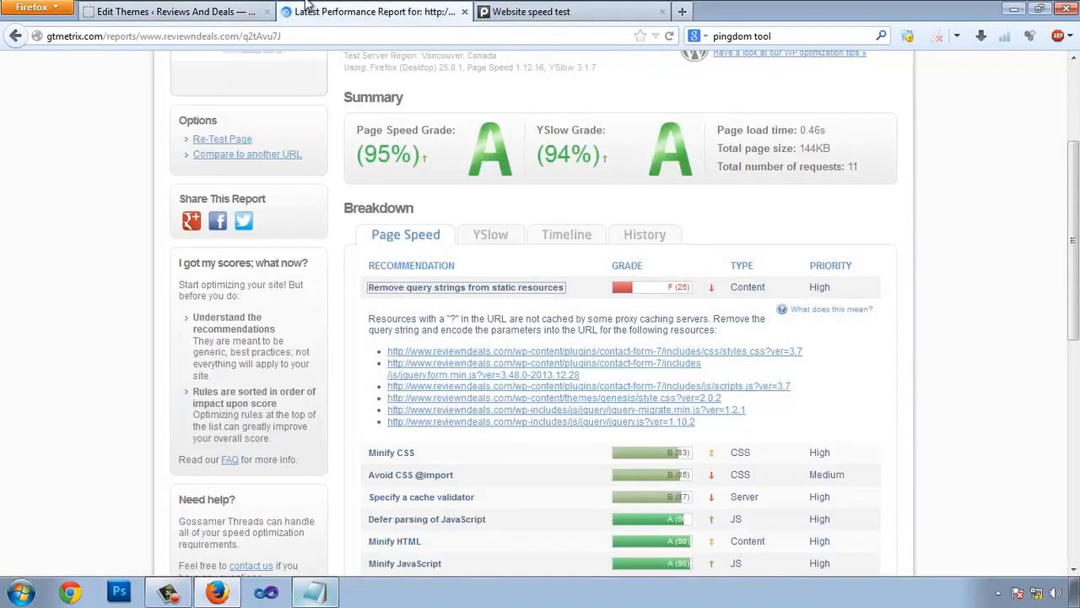
{"action": "left_click", "coordinate": [222, 11]}
{"action": "left_click", "coordinate": [380, 11]}
{"action": "left_click", "coordinate": [224, 12]}
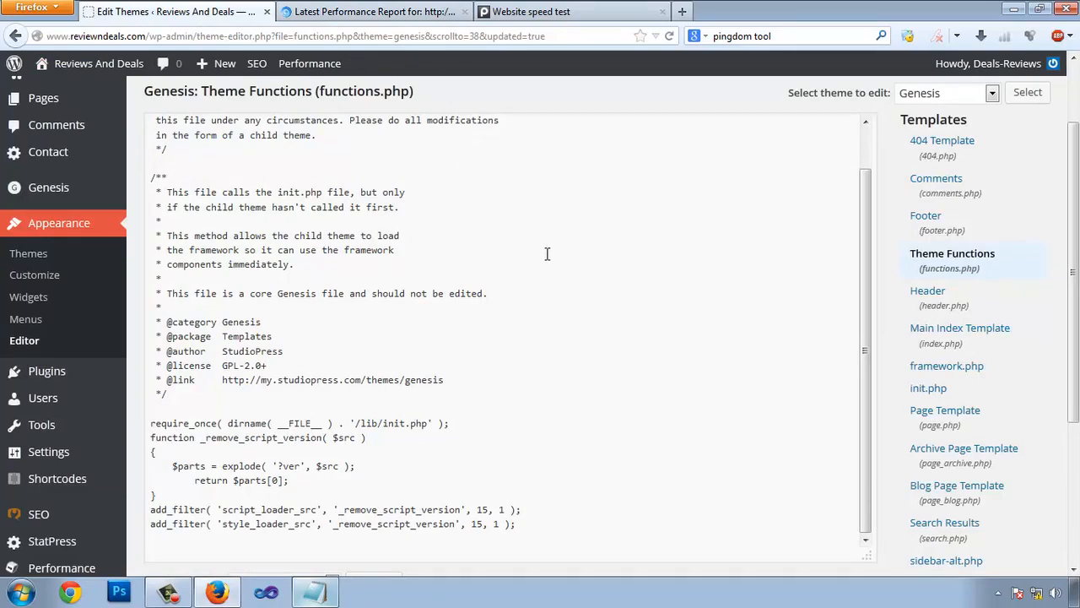
{"action": "scroll", "coordinate": [887, 296], "scroll_direction": "down", "scroll_amount": 2}
{"action": "left_click_drag", "start_coordinate": [869, 316], "coordinate": [880, 237]}
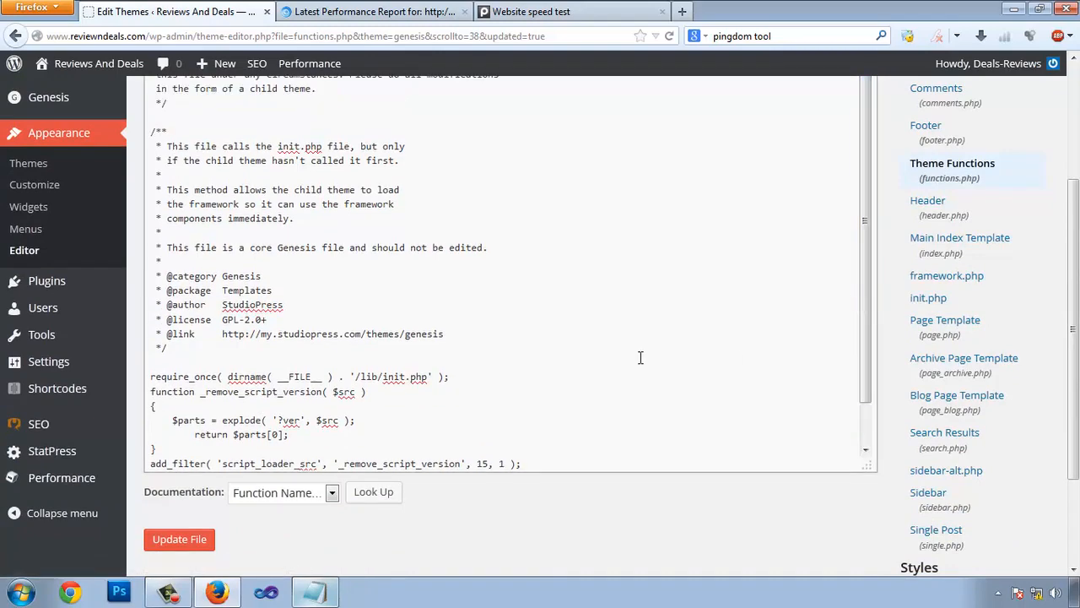
{"action": "type", "text": "add_filter( 'style_loader_src', '_remove_script_version', 15, 1 );"}
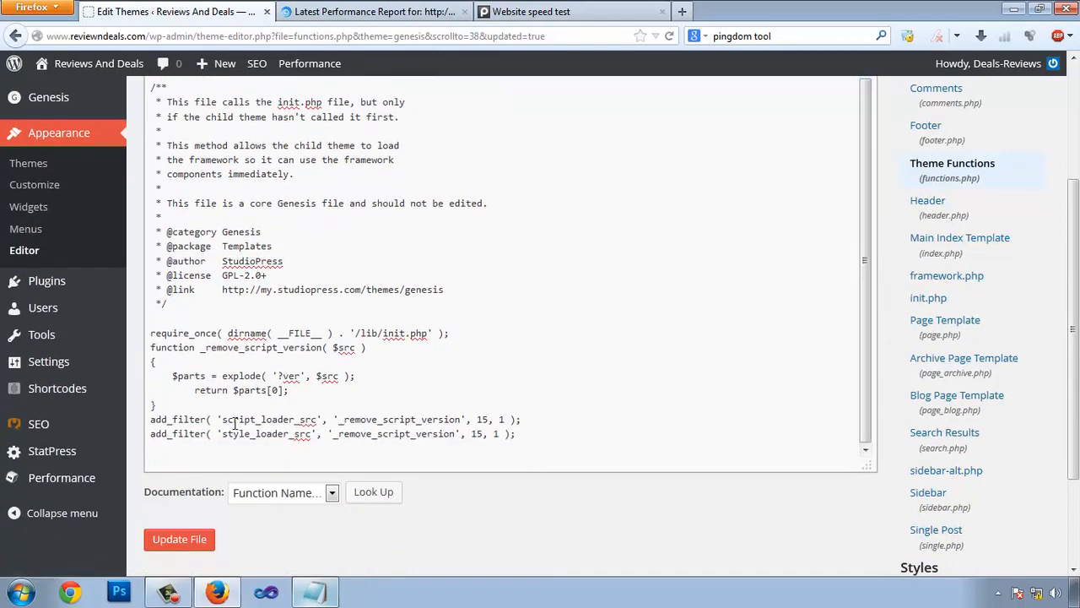
{"action": "left_click_drag", "start_coordinate": [195, 375], "coordinate": [246, 406]}
{"action": "left_click", "coordinate": [256, 359]}
- Examine the Page Speed and YSlow grades in the GTmetrix report, glancing at Pingdom and the W3 Total Cache options
{"action": "left_click", "coordinate": [395, 12]}
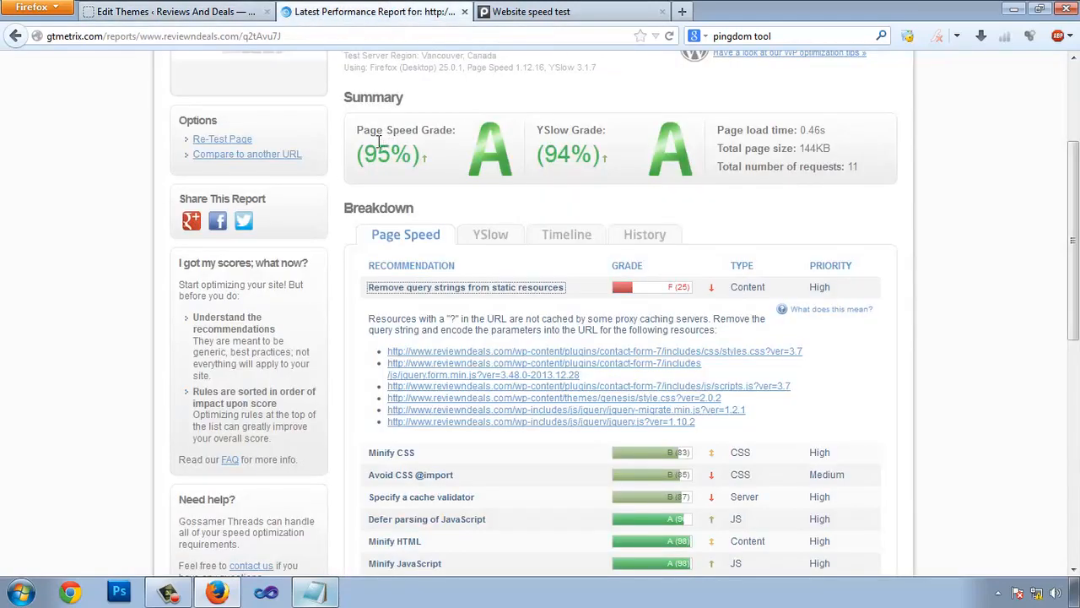
{"action": "left_click_drag", "start_coordinate": [356, 129], "coordinate": [425, 161]}
{"action": "left_click", "coordinate": [424, 161]}
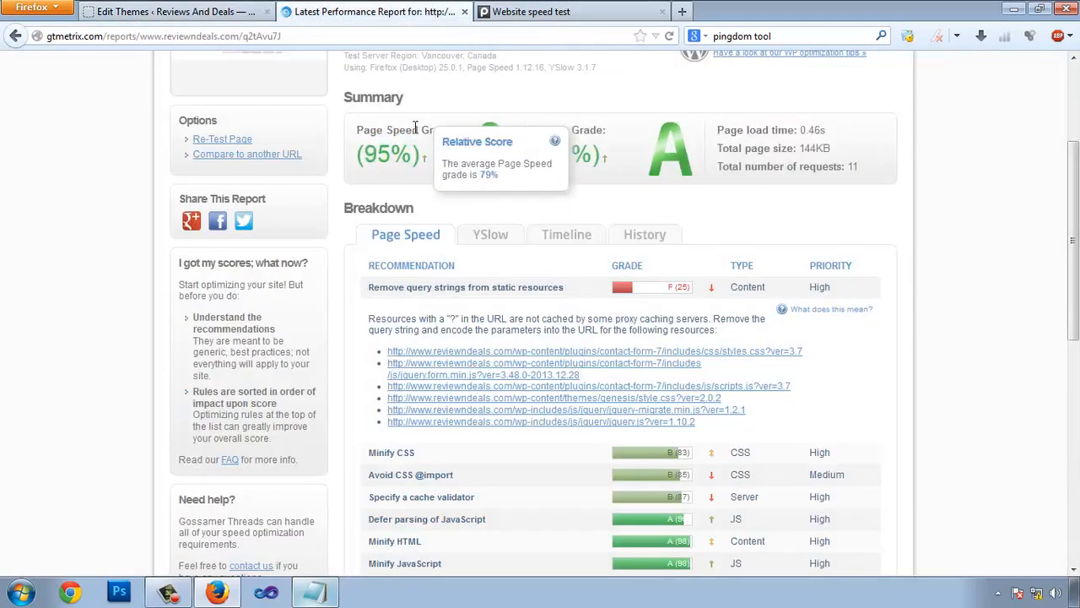
{"action": "left_click", "coordinate": [500, 12]}
{"action": "left_click", "coordinate": [363, 10]}
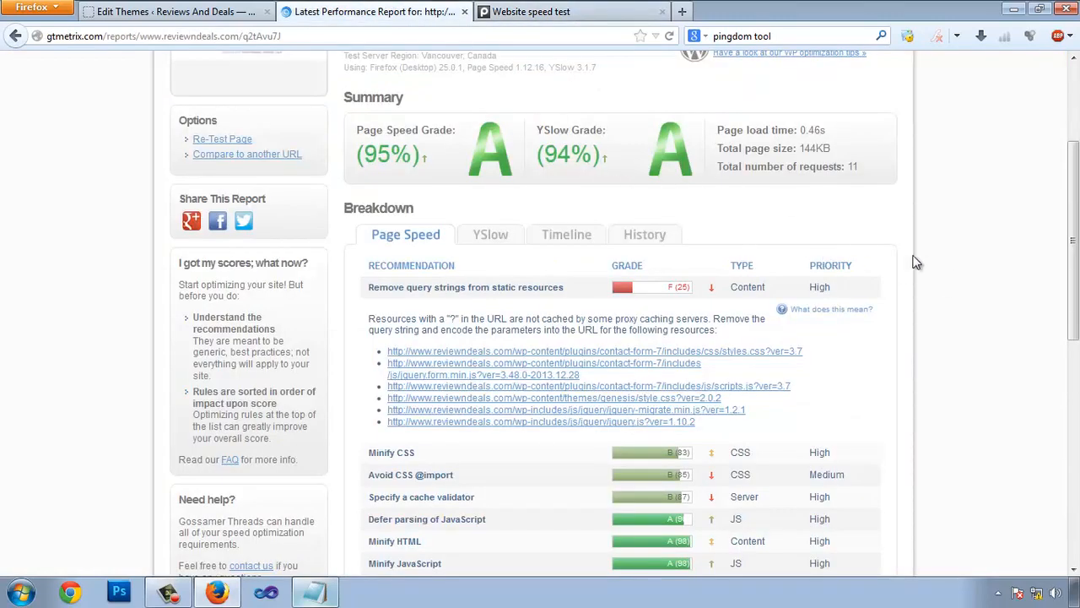
{"action": "left_click_drag", "start_coordinate": [370, 129], "coordinate": [421, 154]}
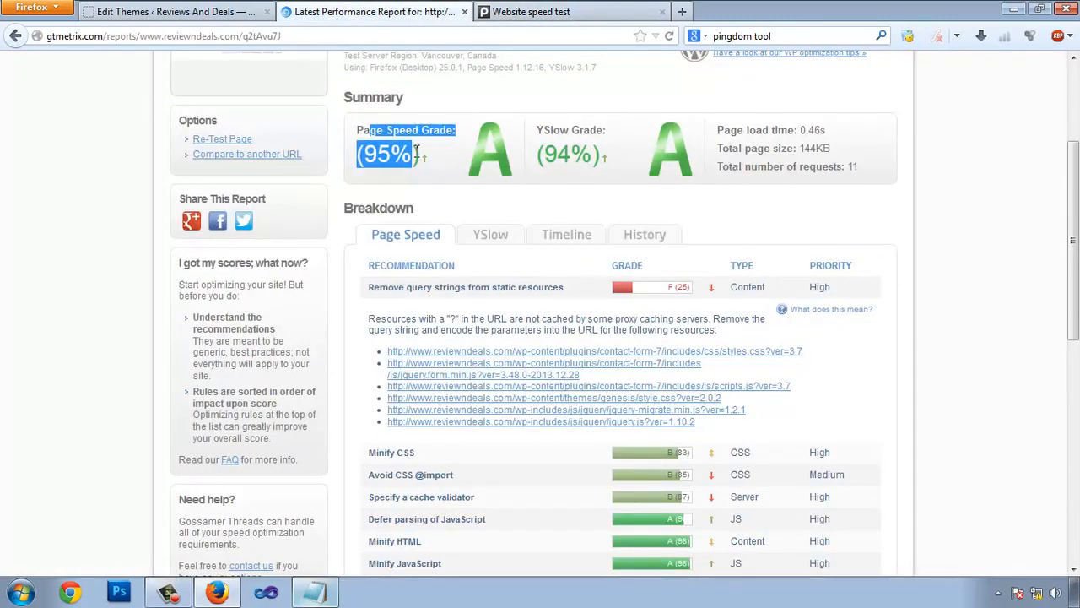
{"action": "left_click", "coordinate": [467, 159]}
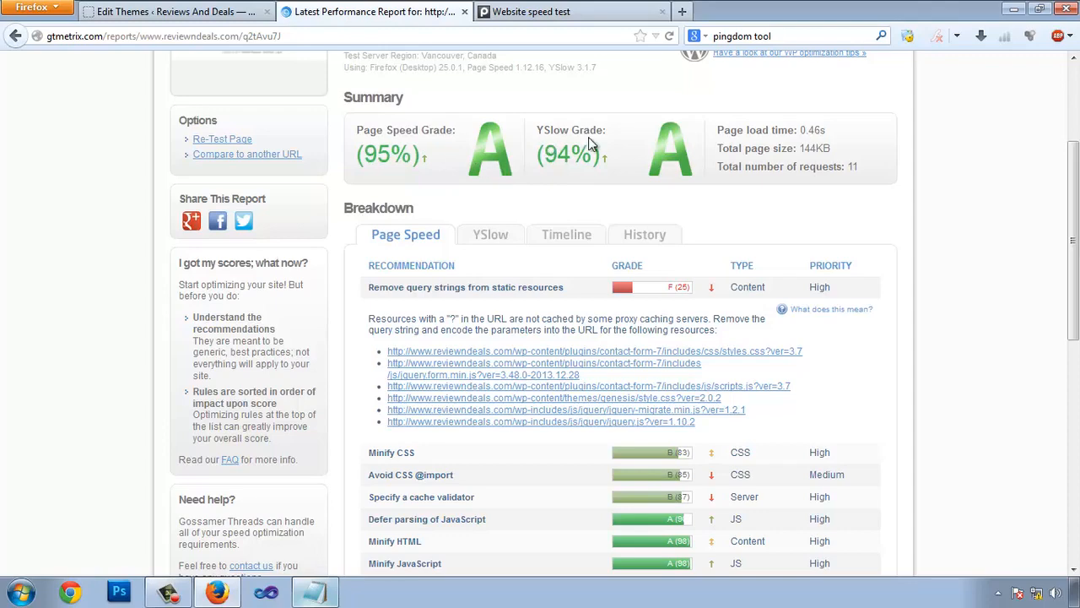
{"action": "left_click_drag", "start_coordinate": [556, 132], "coordinate": [588, 136]}
{"action": "left_click", "coordinate": [173, 11]}
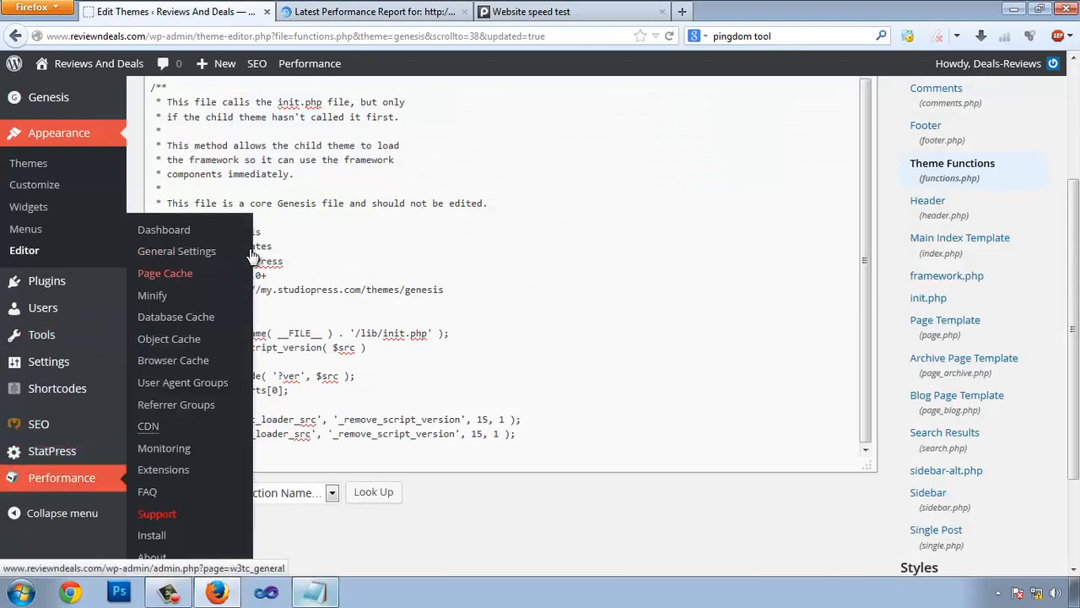
{"action": "left_click", "coordinate": [369, 11]}
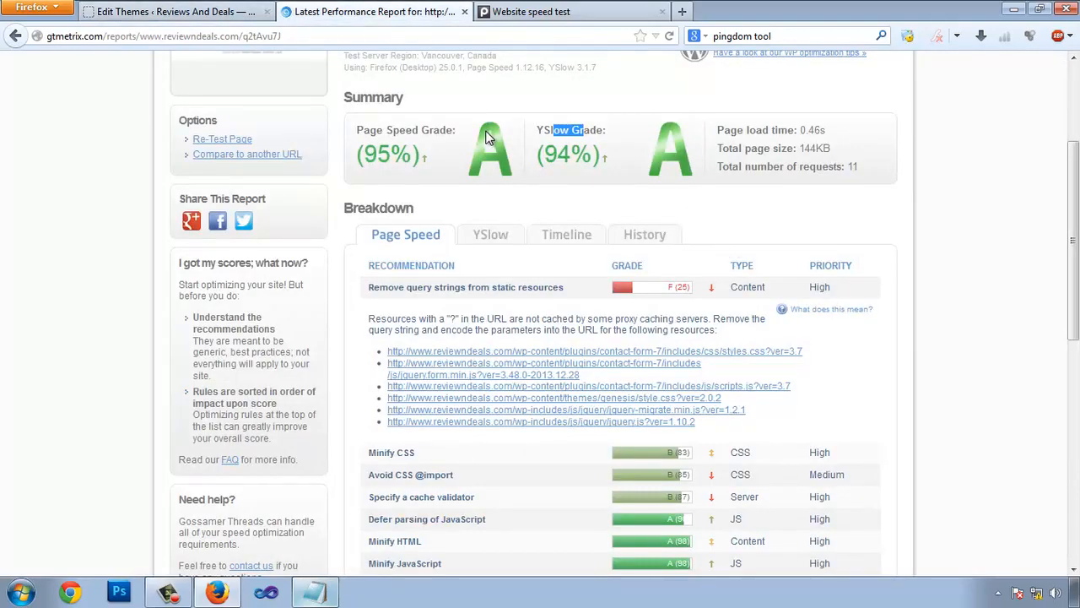